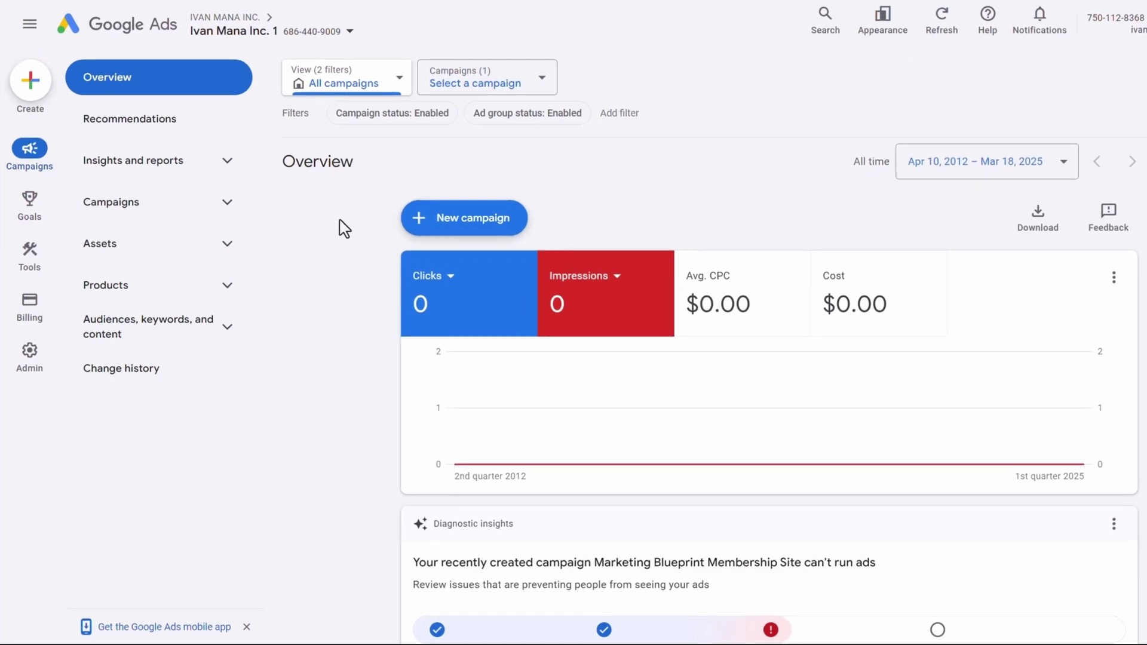
Open the conversions summary under Goals and start creating a new conversion action
mouse_move(42, 224)
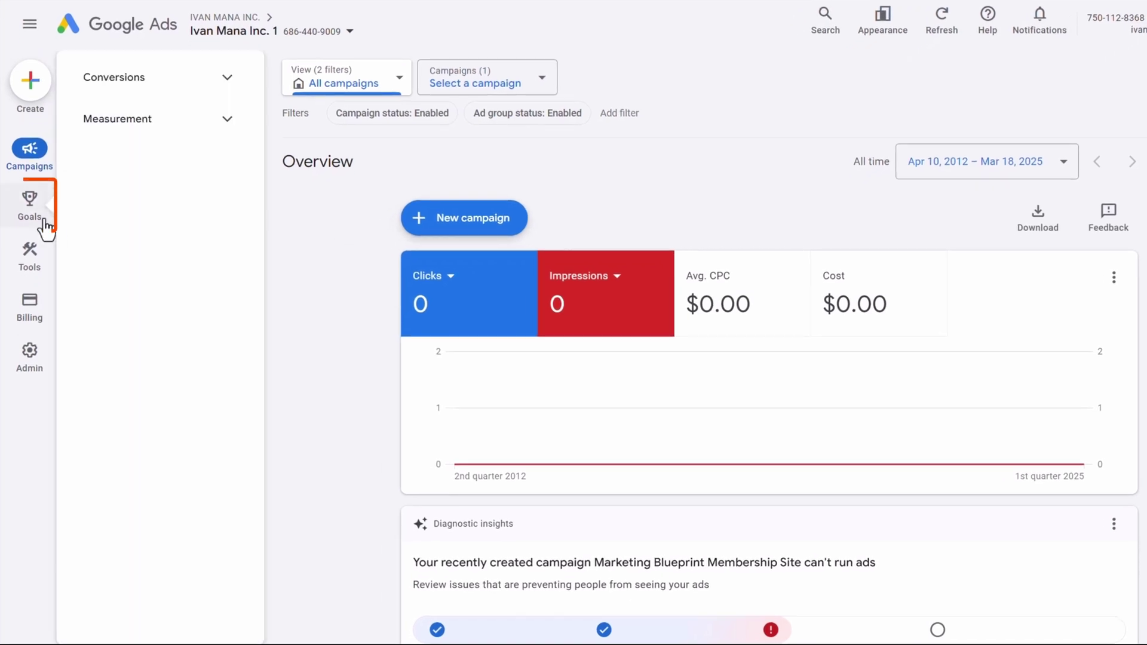
click(154, 79)
click(179, 143)
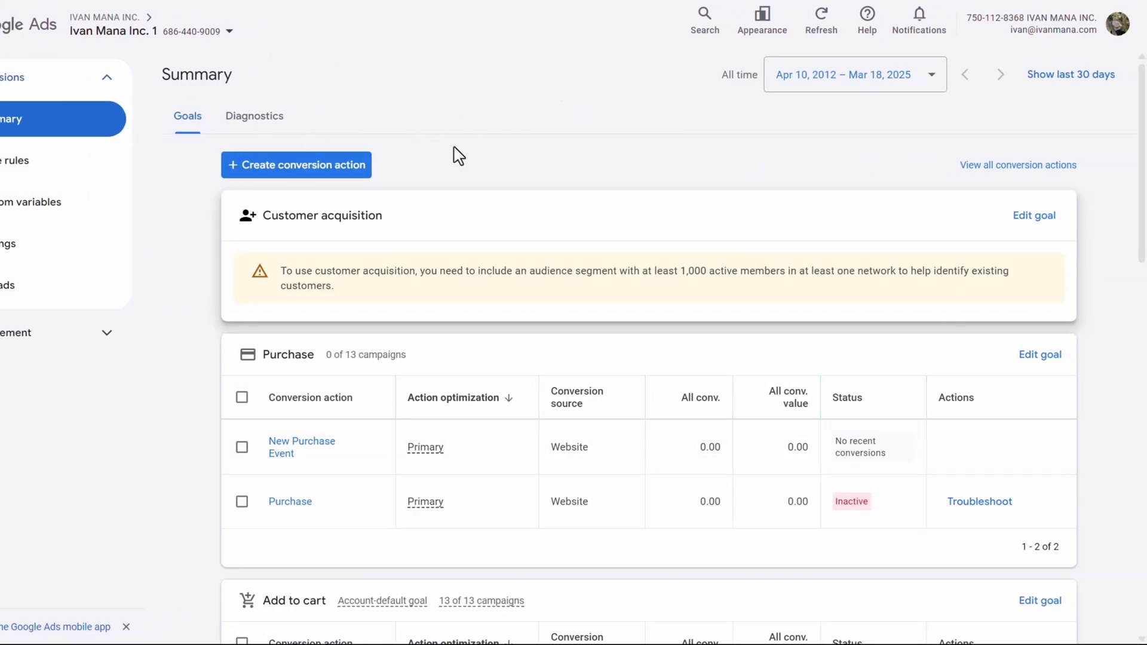
click(347, 173)
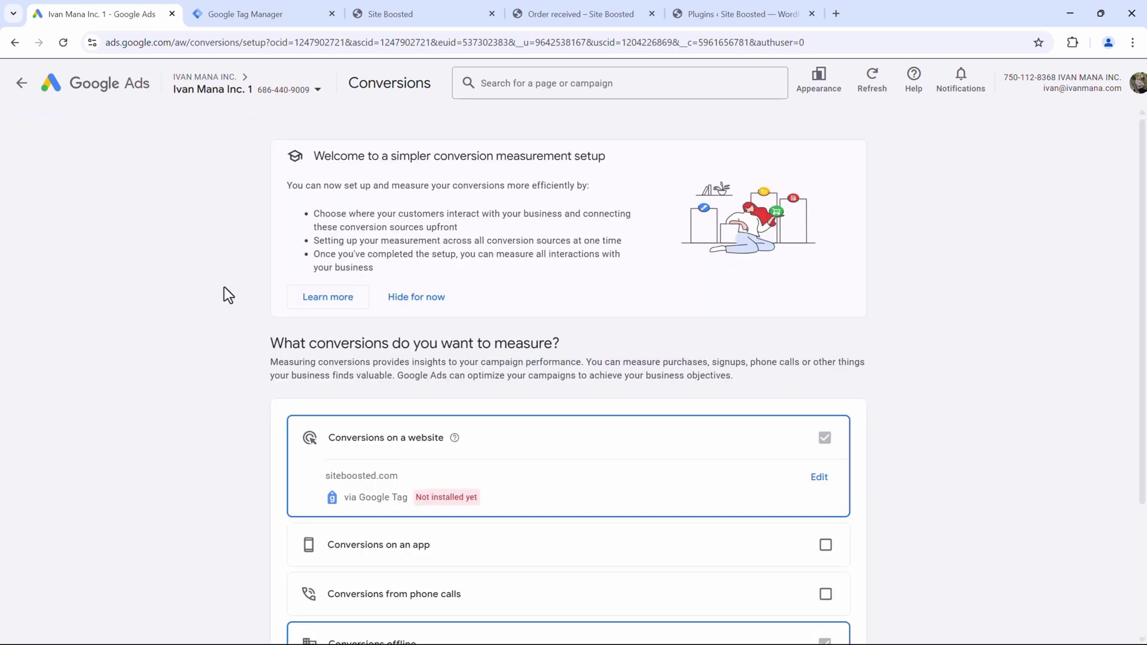
Edit the website conversion source, scan siteboosted.com for a Google tag, and look at the site's homepage meanwhile
scroll(224, 287, down, 2)
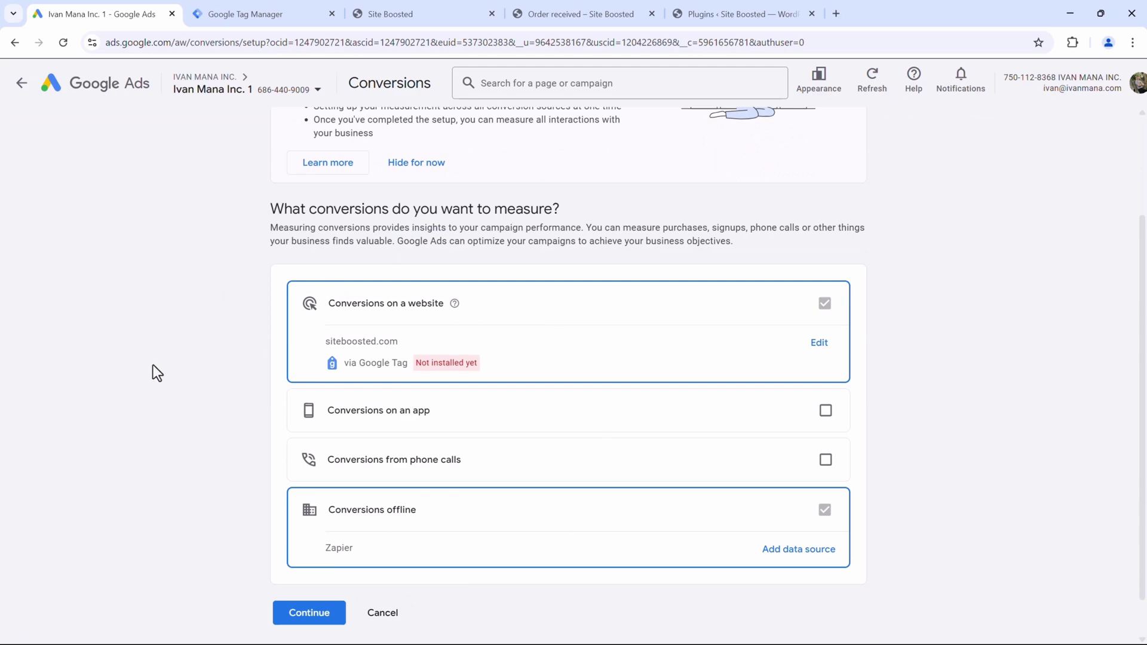
scroll(153, 365, up, 2)
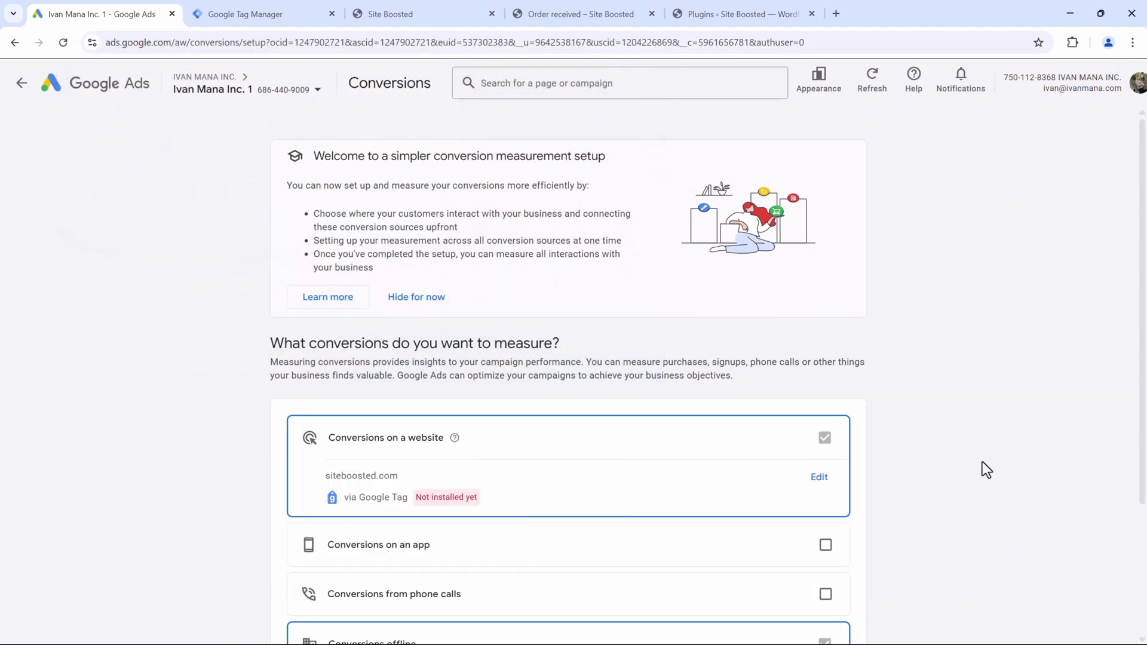
scroll(982, 462, down, 2)
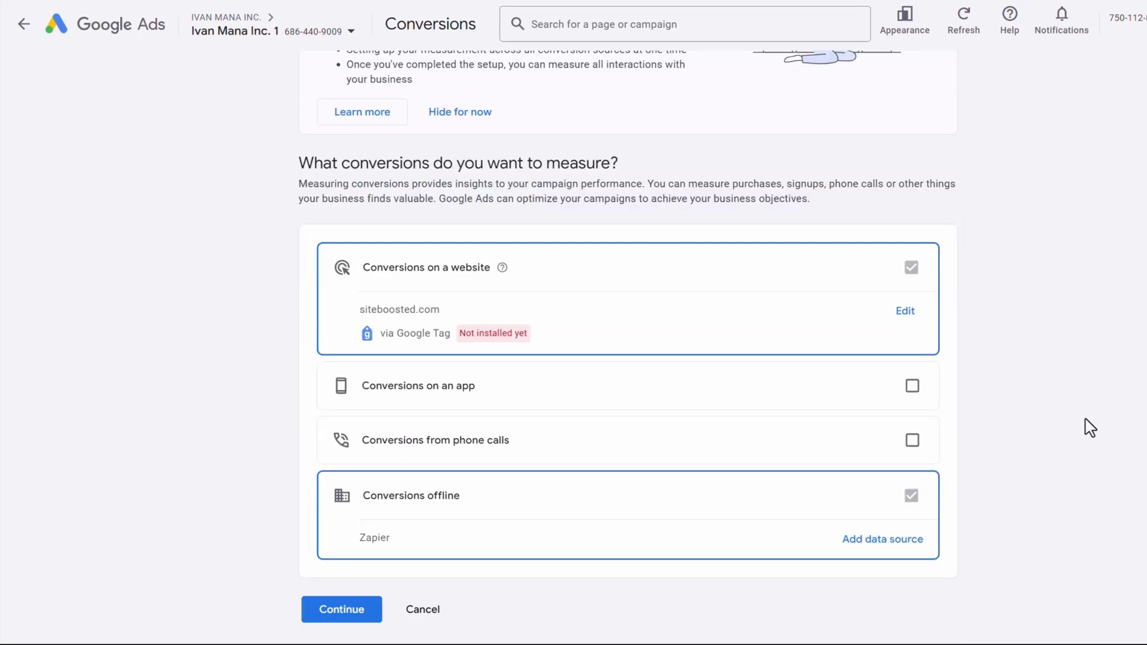
scroll(1089, 428, down, 1)
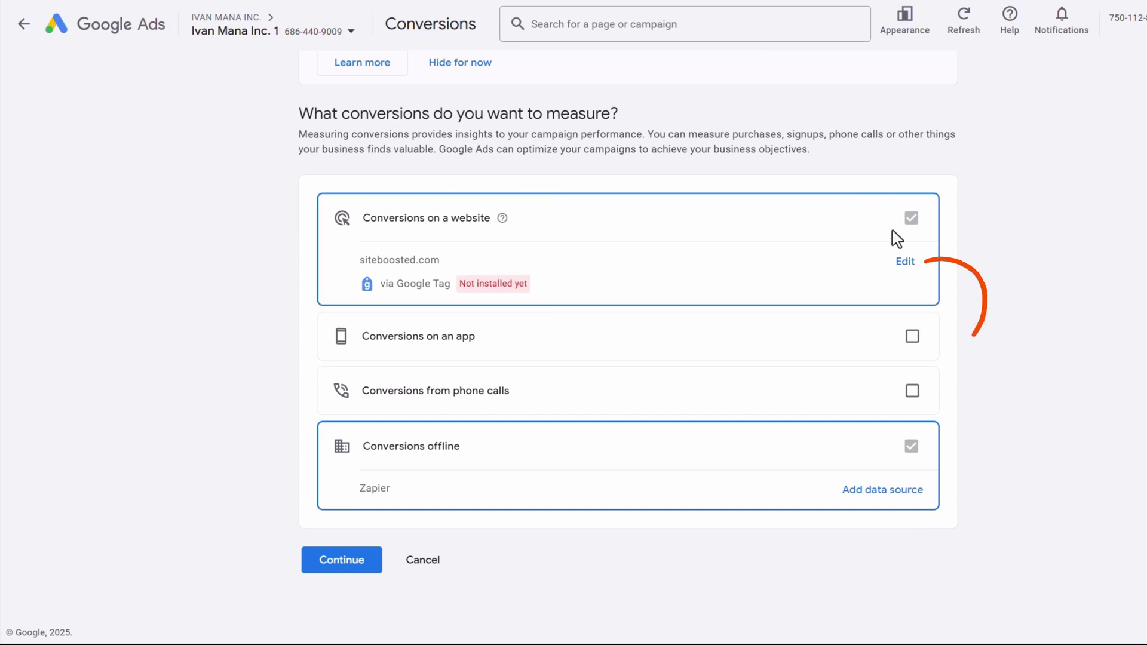
click(905, 262)
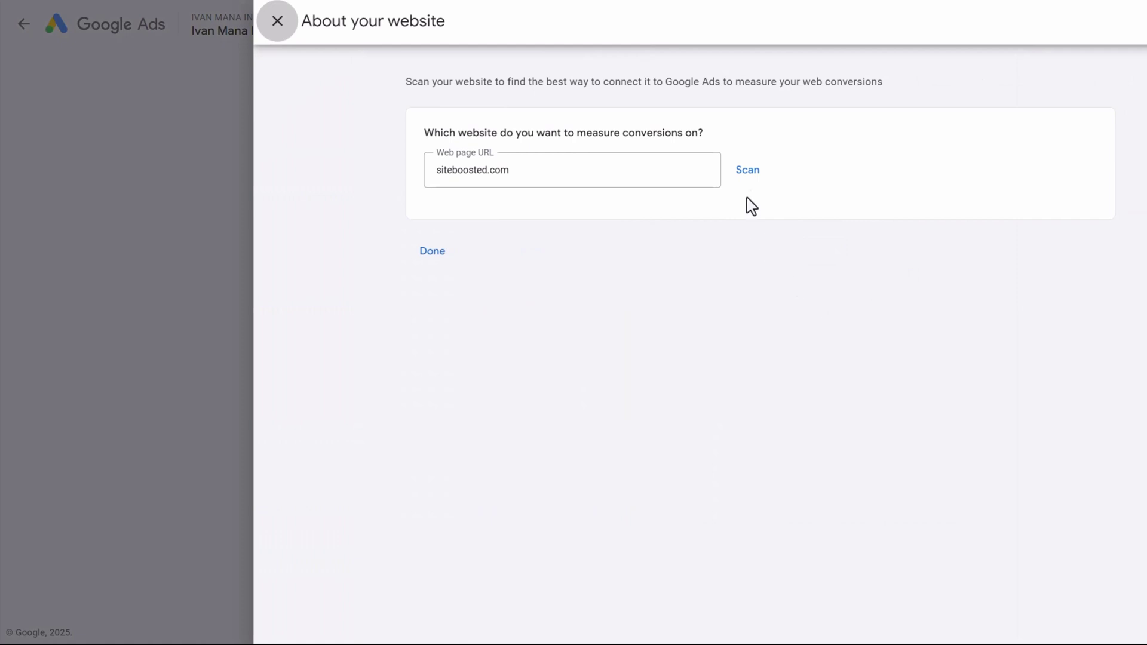
click(747, 184)
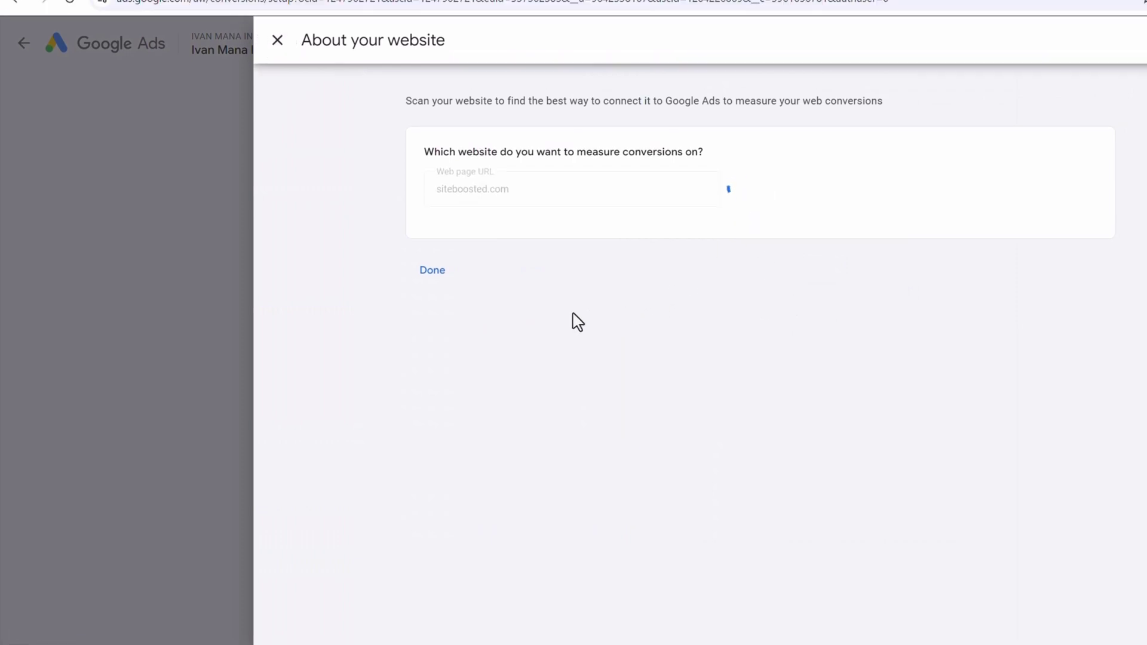
click(487, 9)
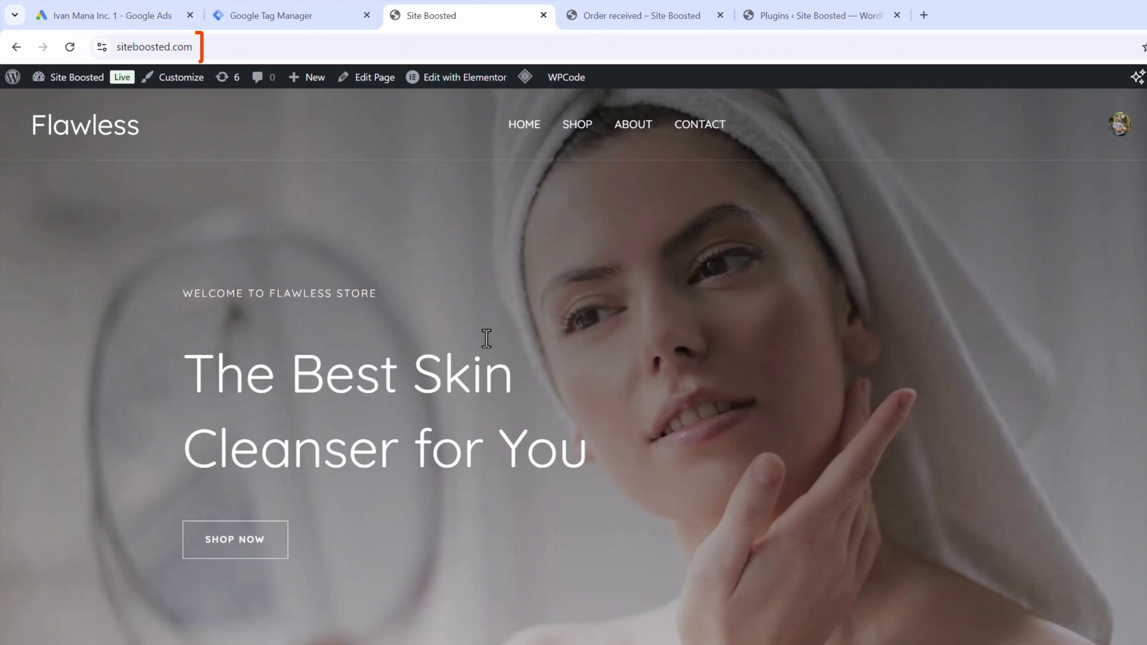
click(123, 8)
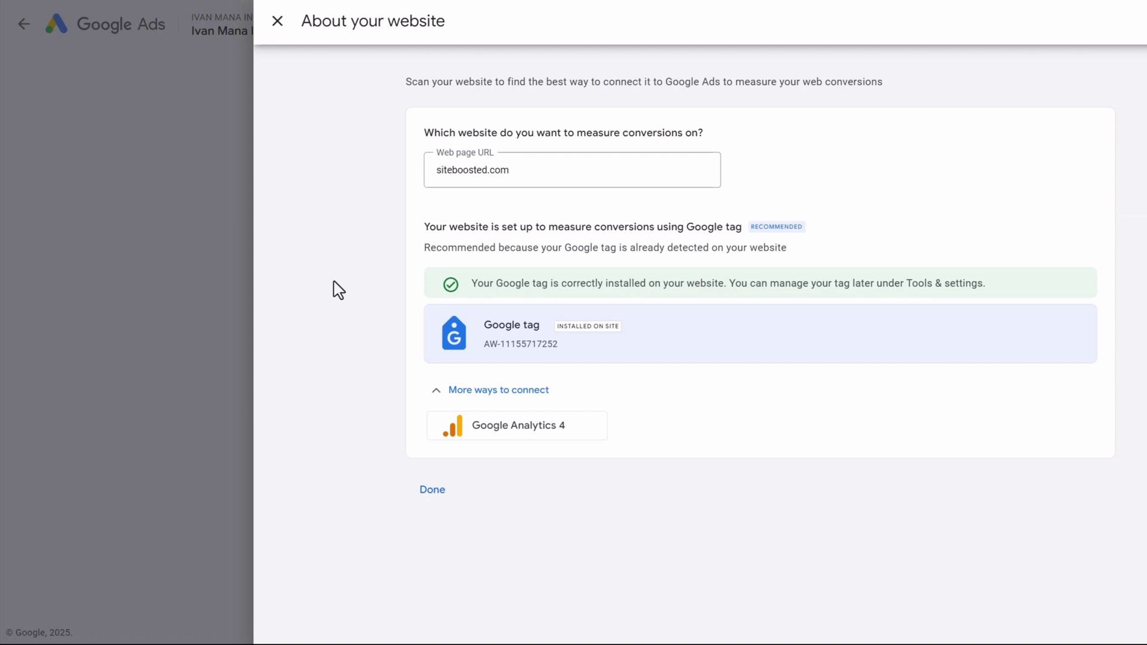
Scan asdf.com as the website instead, open its Google tag setup, and select the manual installation code
double_click(453, 171)
text(asdf)
click(747, 171)
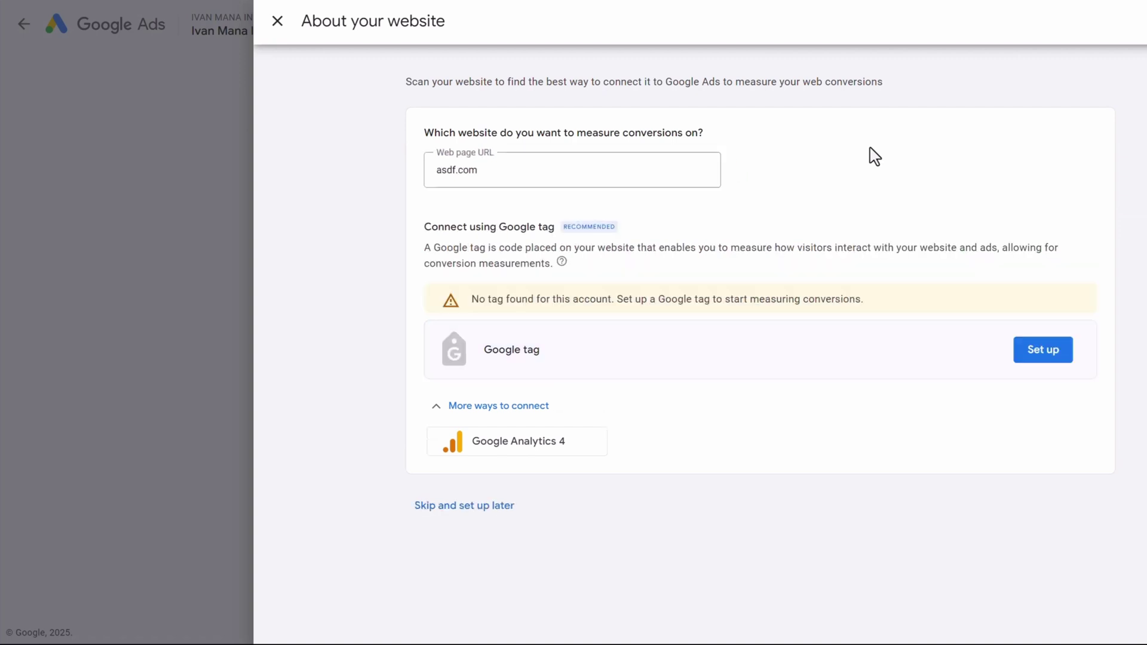
click(1049, 357)
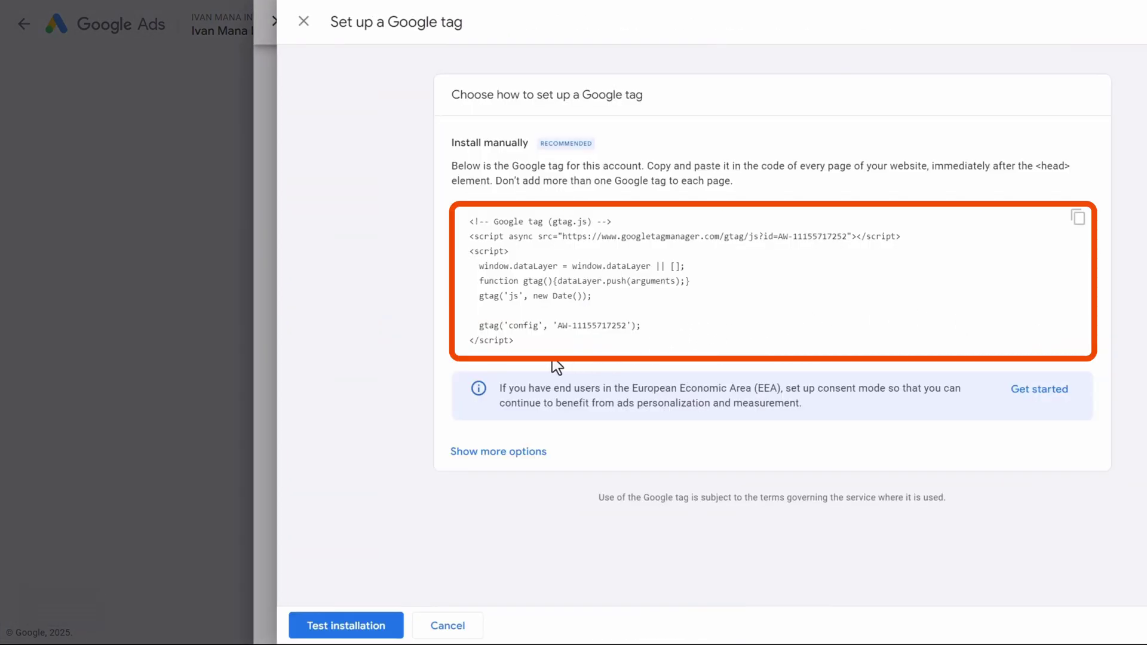
drag(548, 343, 440, 220)
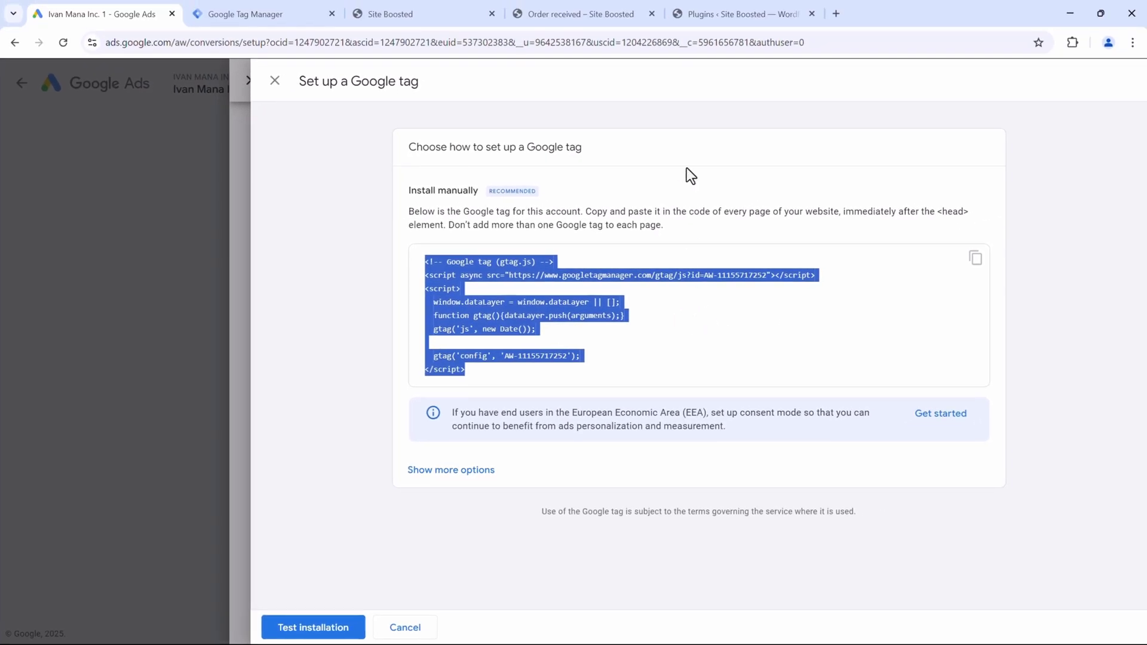
Switch to the WordPress admin and examine the Google Tag Manager code in WPCode's global header
click(719, 9)
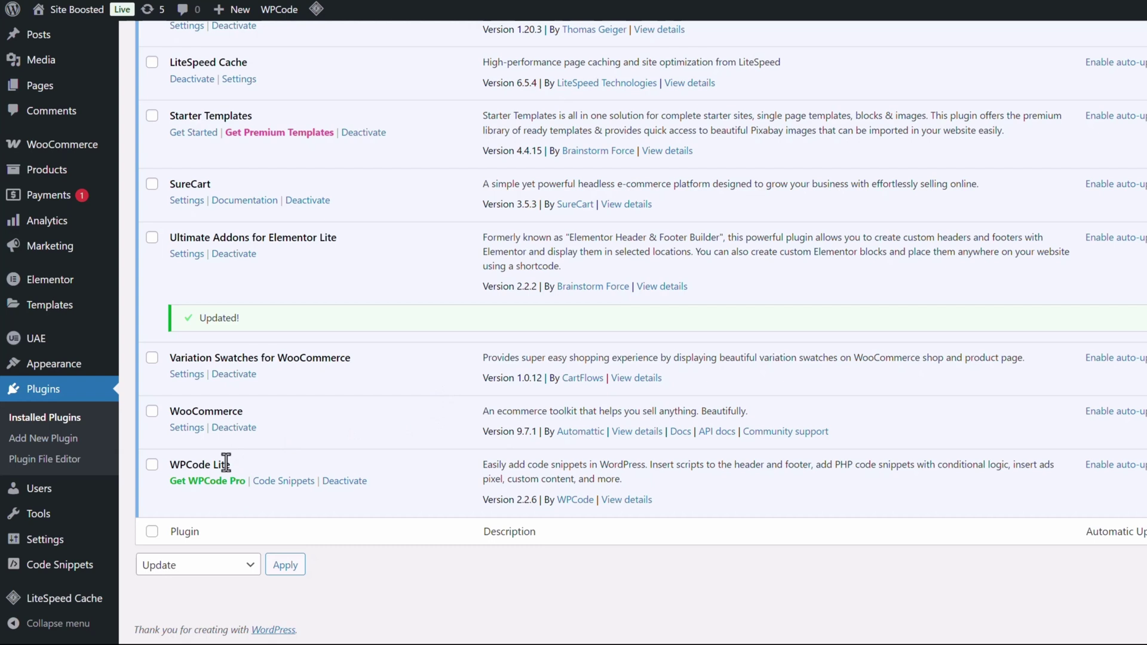
drag(226, 463, 168, 465)
mouse_move(93, 575)
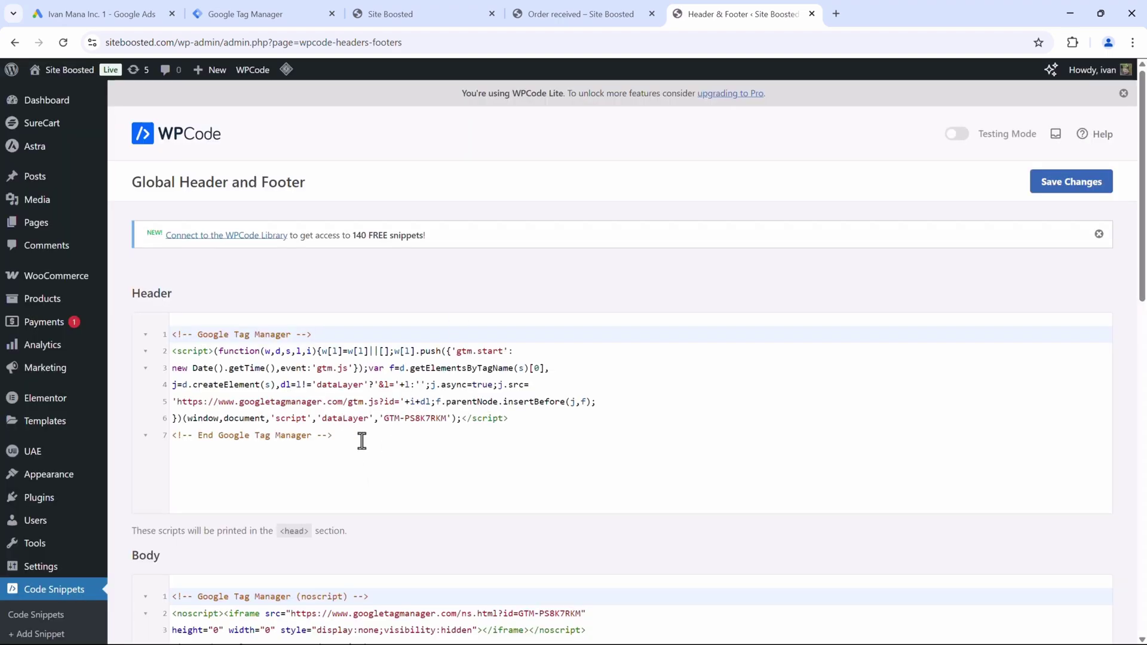
drag(362, 441, 172, 333)
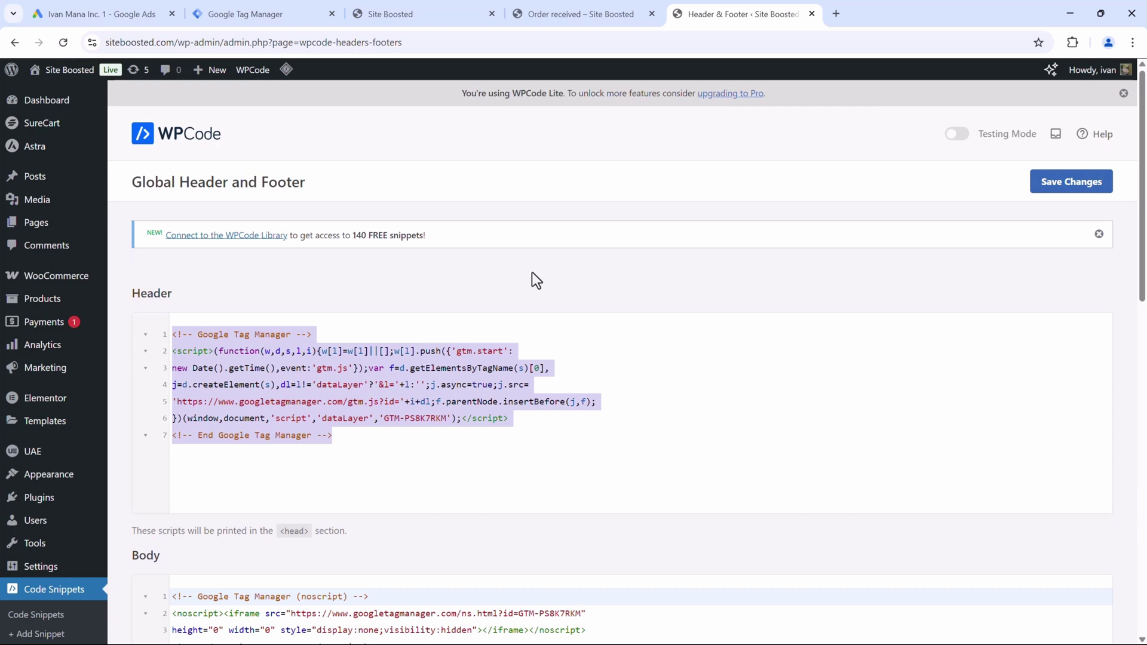
Back in Google Ads, leave the tag setup, rescan with siteboosted.com as the website, and continue with the conversion sources
click(105, 13)
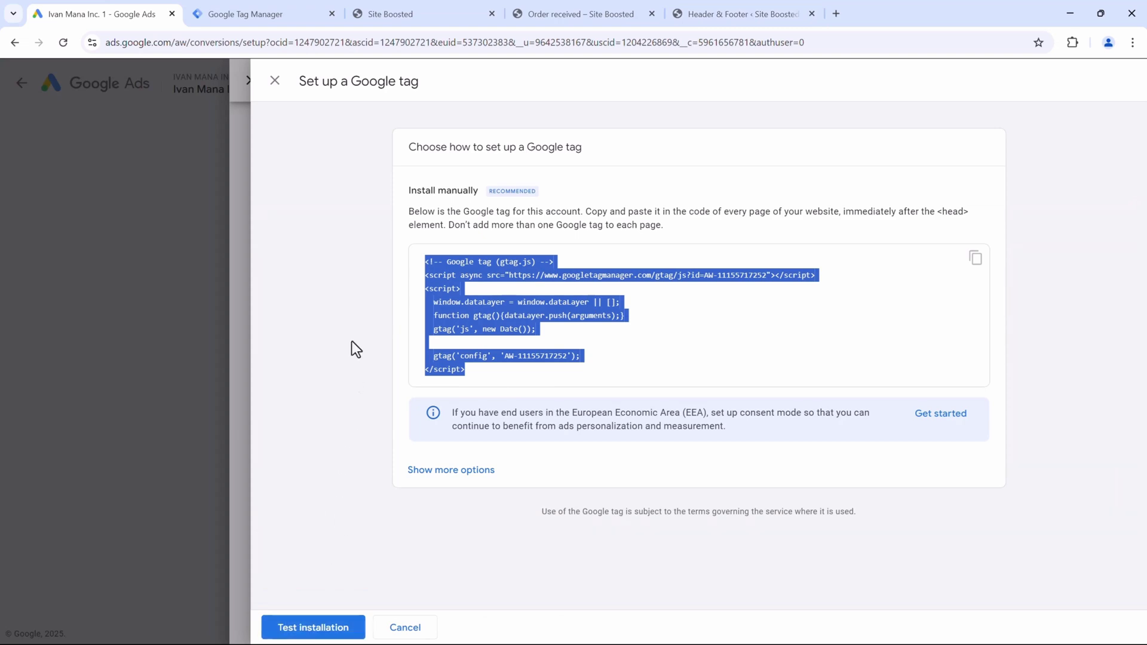
click(276, 83)
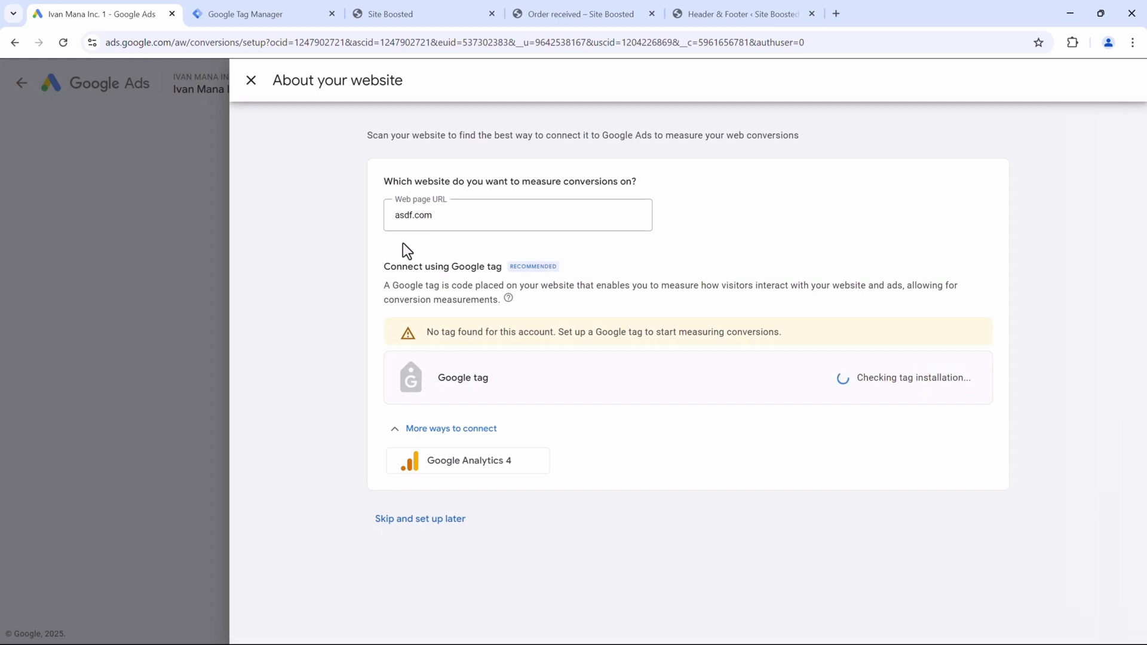
triple_click(454, 216)
text(si)
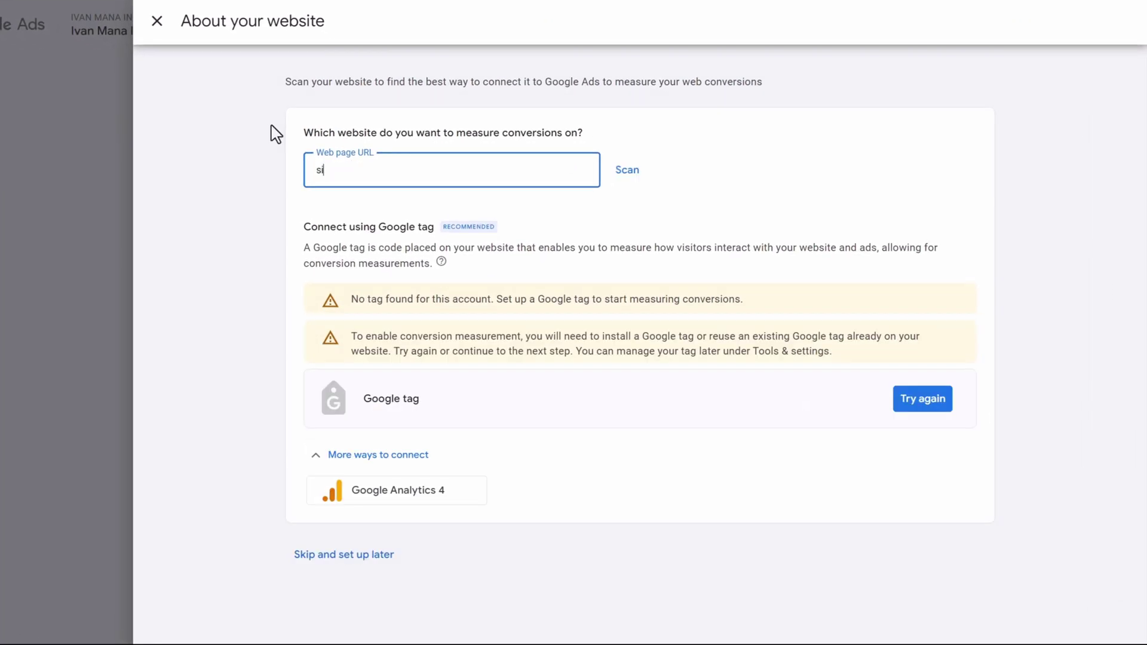
text(teboosted.com)
key(Return)
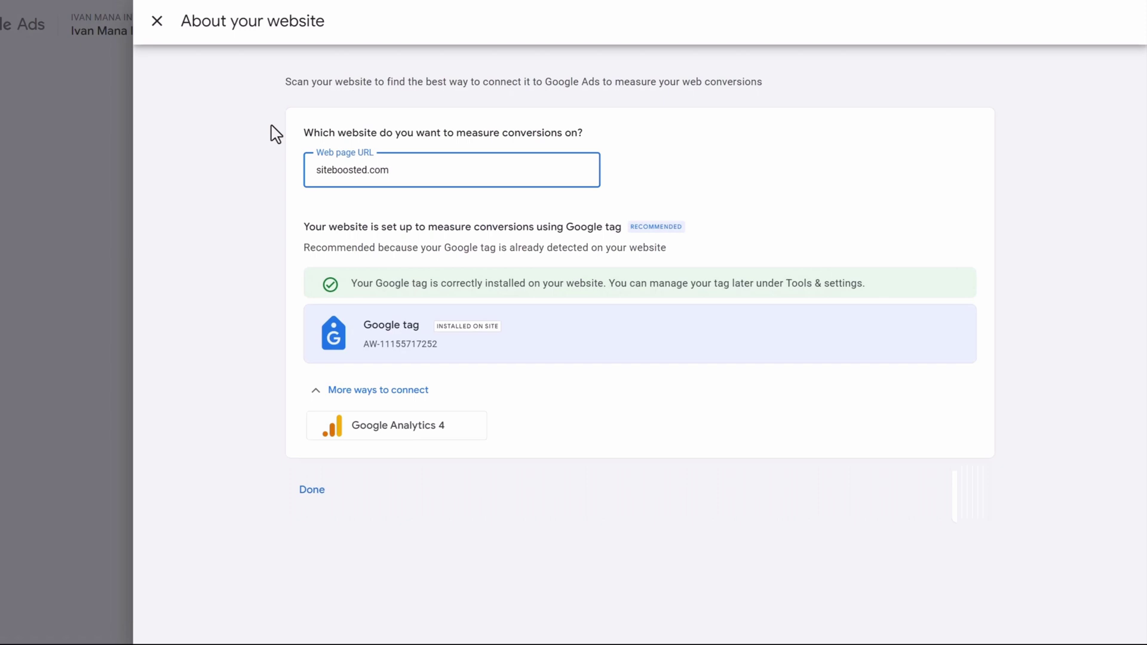
click(310, 493)
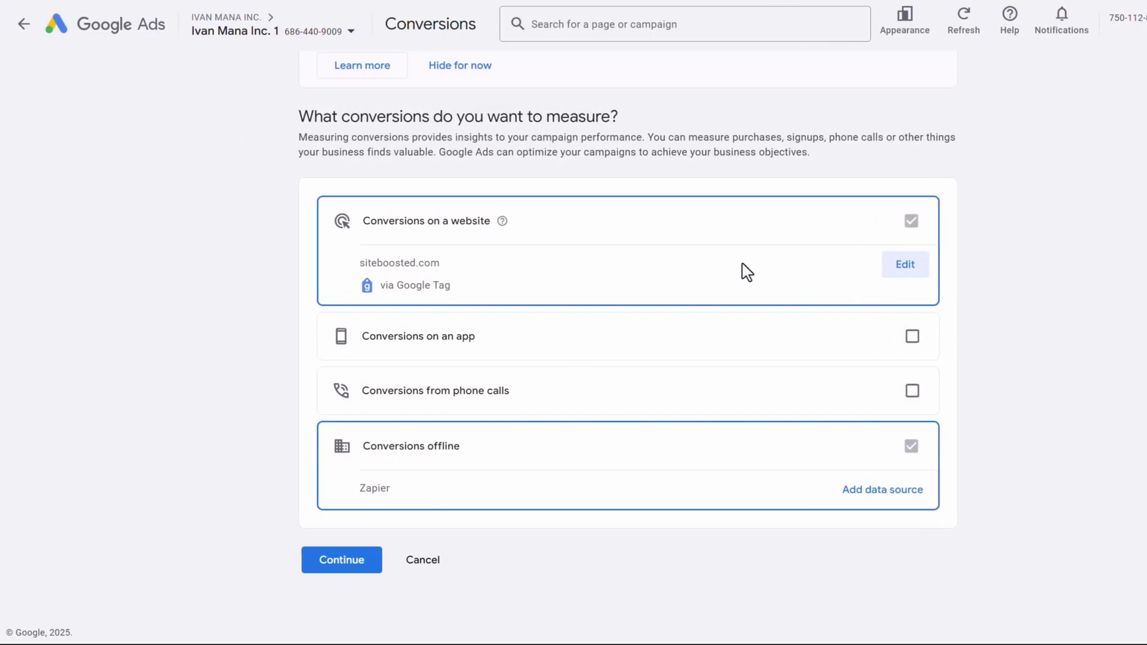
click(360, 564)
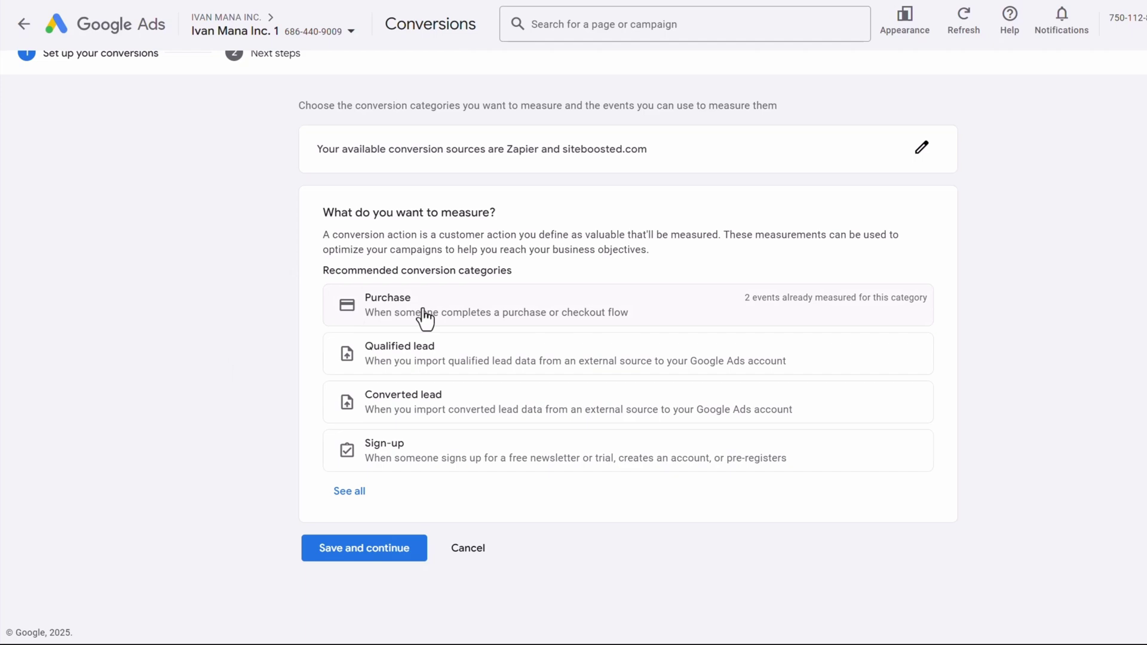
Show all conversion categories and choose Purchase as the category to measure
click(353, 494)
scroll(233, 406, down, 4)
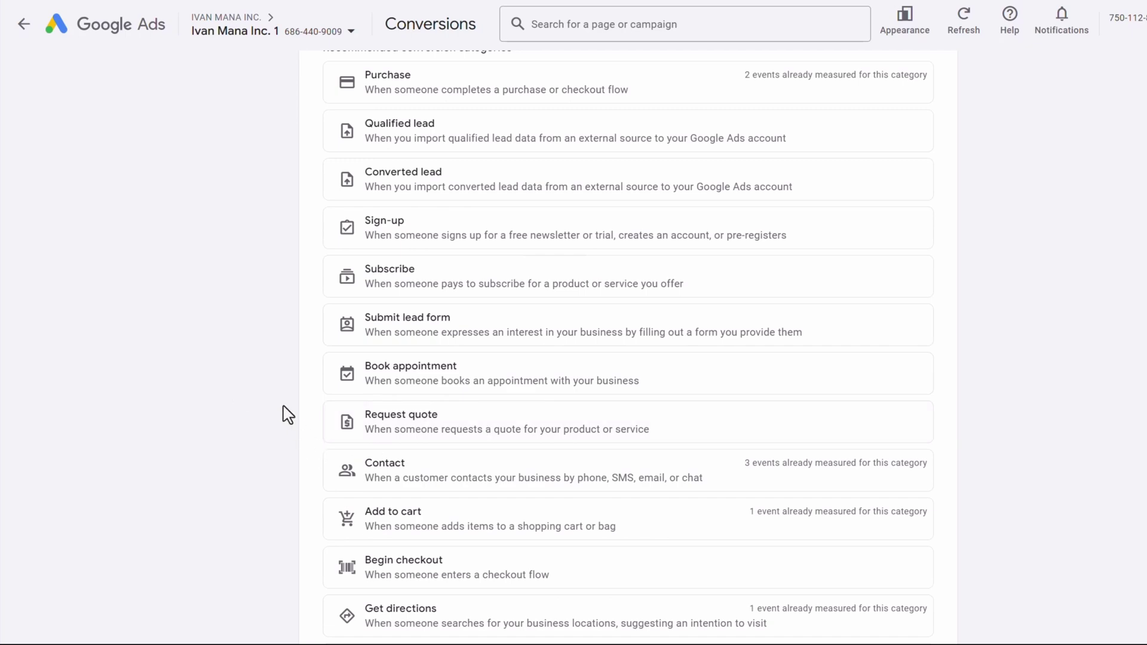
scroll(284, 427, down, 3)
scroll(315, 482, up, 6)
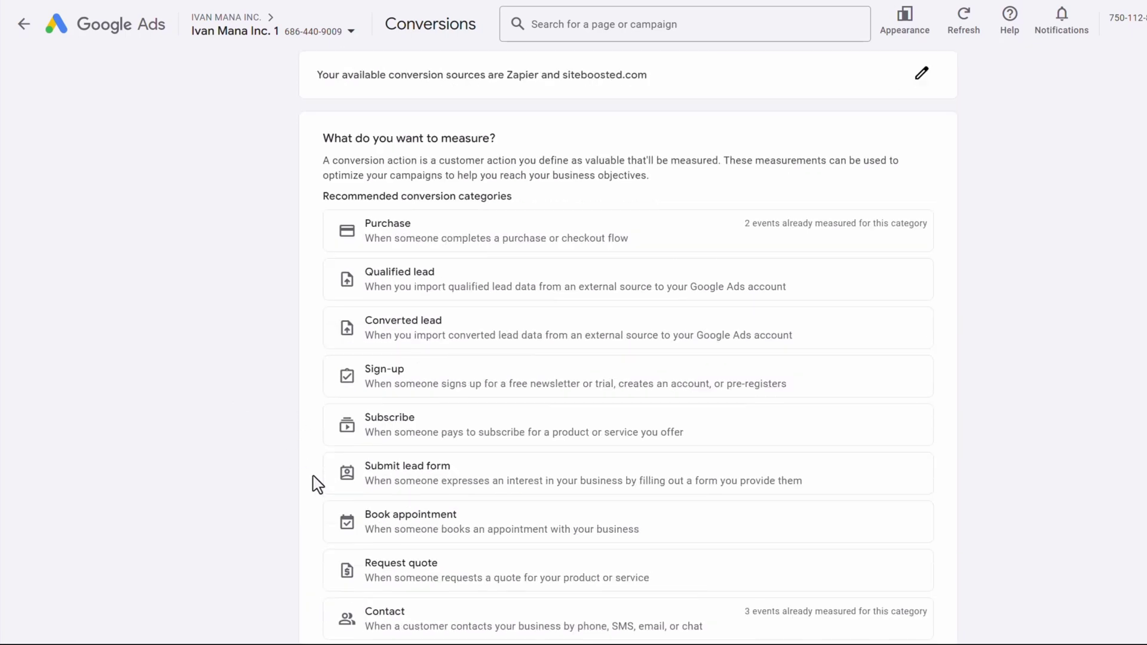
scroll(316, 484, up, 2)
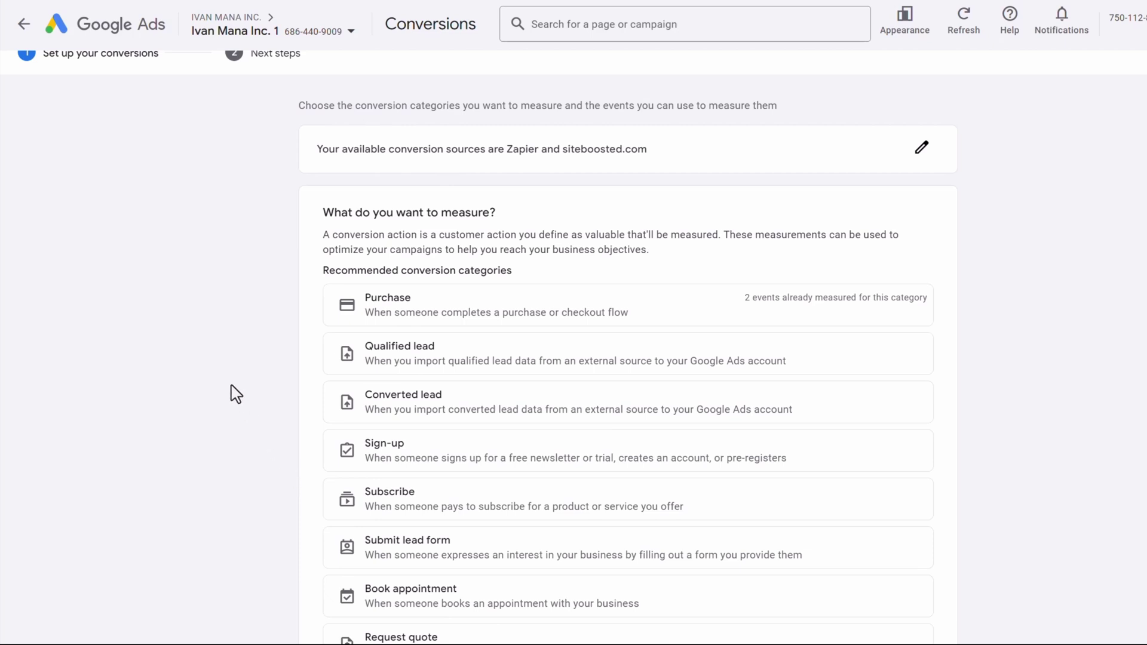
click(539, 326)
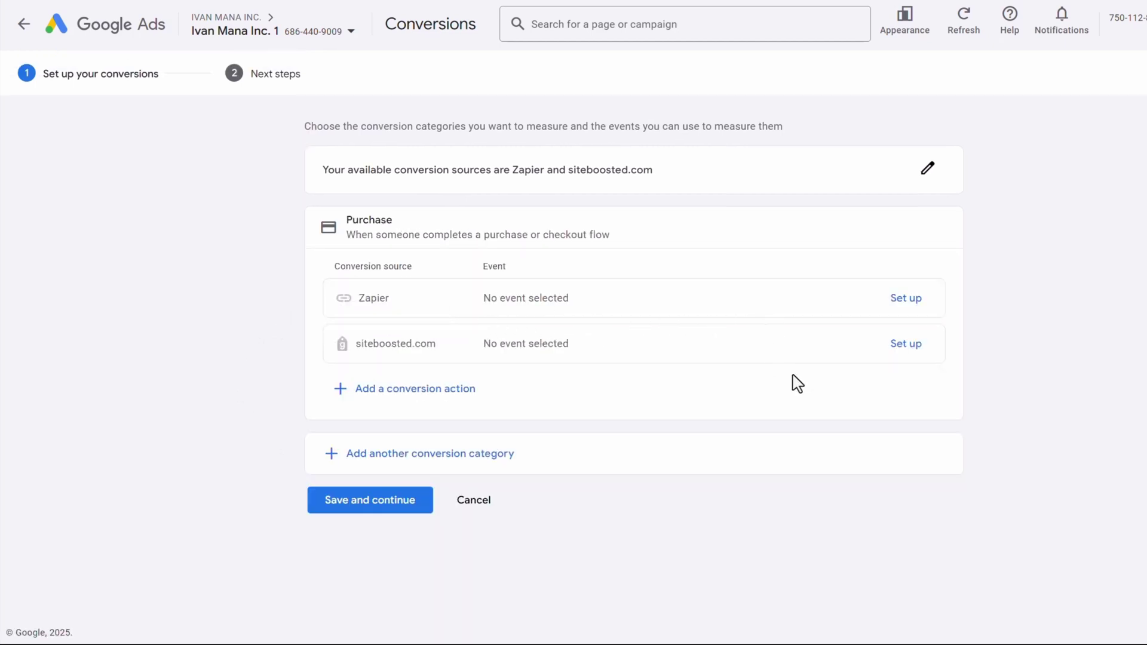
Set up a manual event named "Purchase Product" for the siteboosted.com conversion source
click(896, 349)
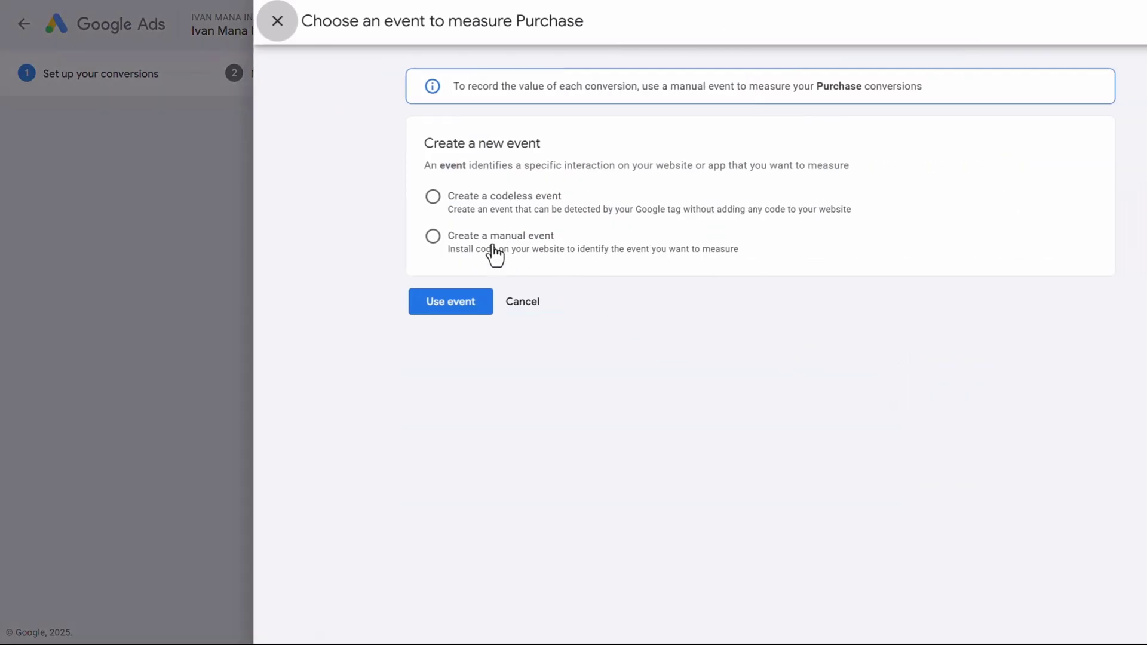
click(495, 256)
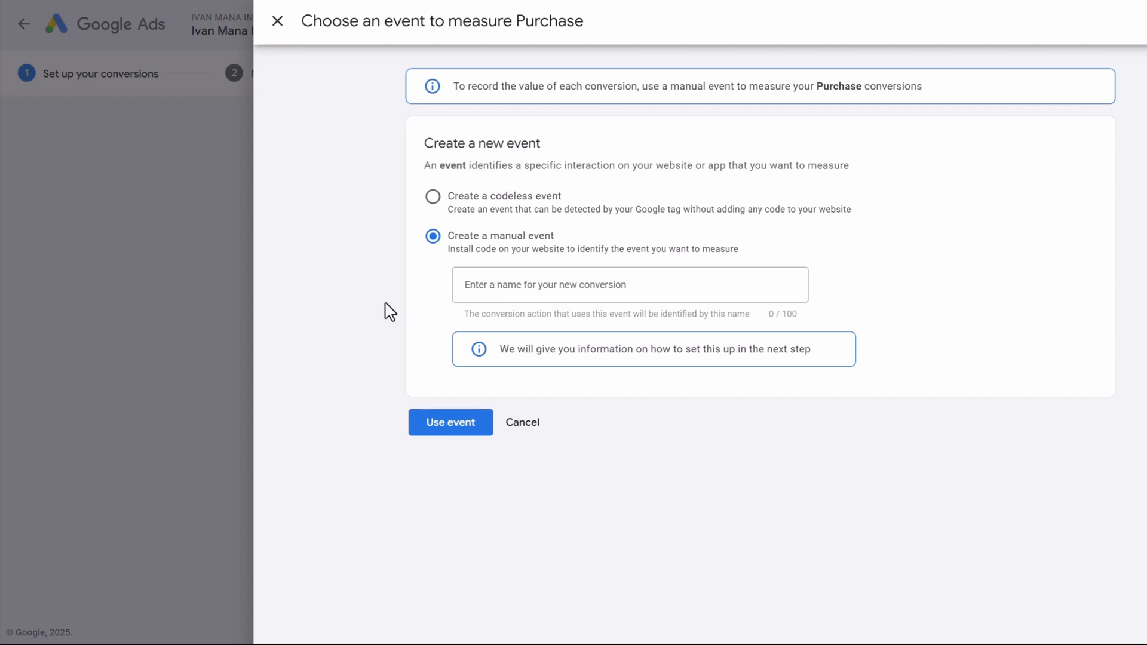
click(476, 297)
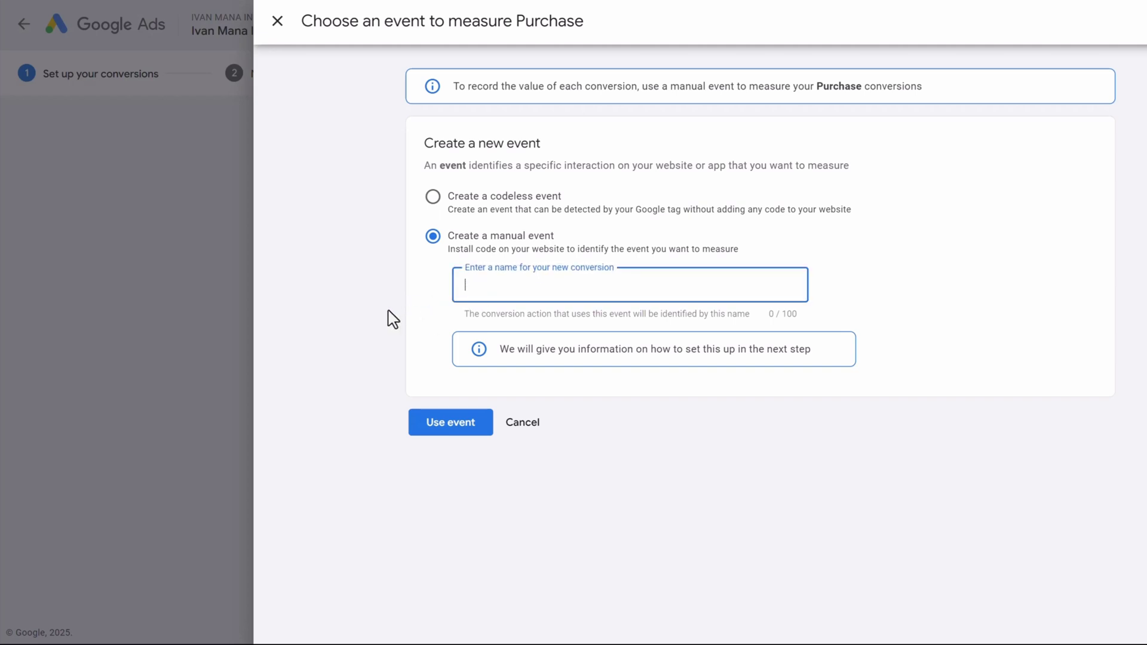
text(Purchase Product)
click(487, 430)
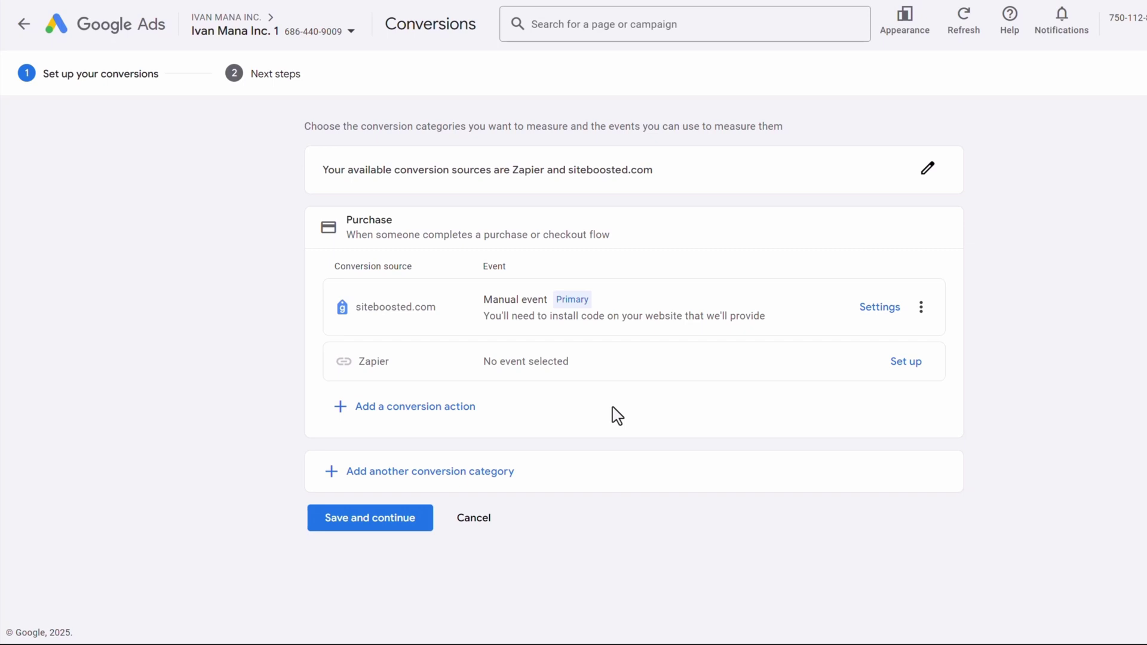
Open the settings of the siteboosted.com purchase event and set the default conversion value to 20.00 Canadian dollars
click(882, 309)
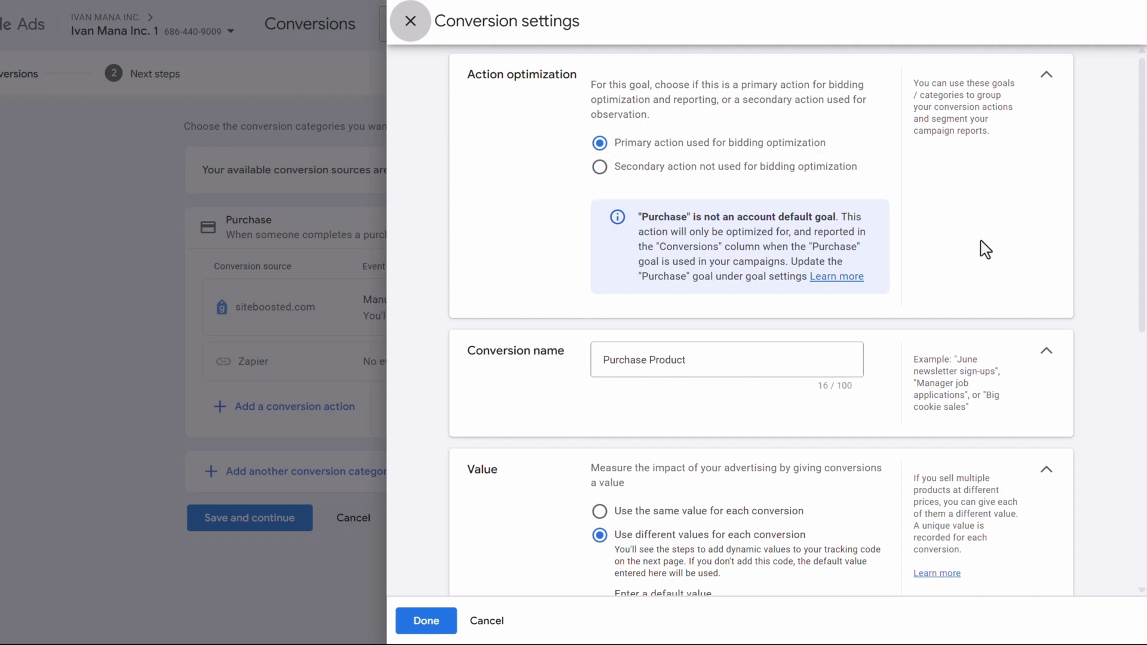
scroll(955, 293, down, 4)
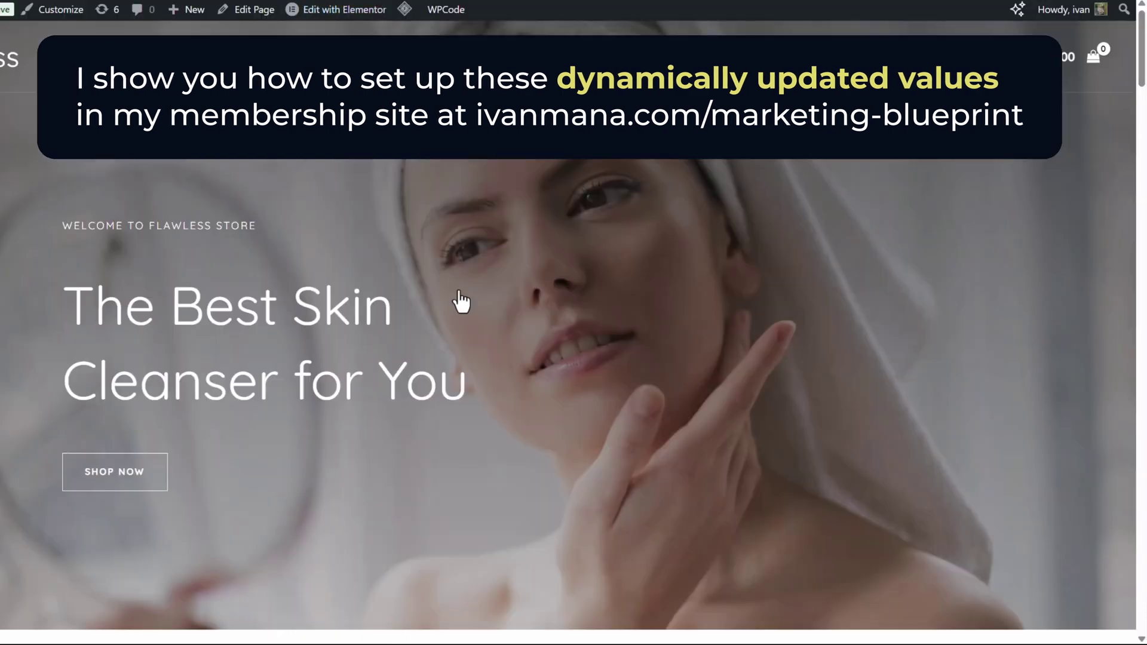
scroll(456, 303, down, 10)
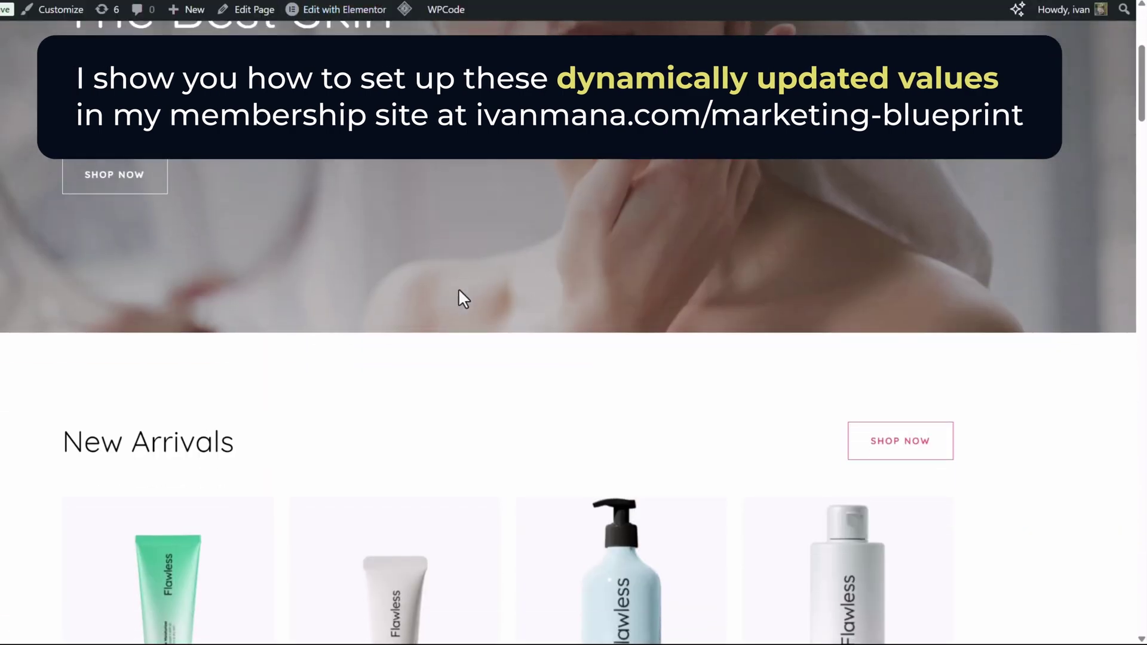
scroll(451, 309, down, 3)
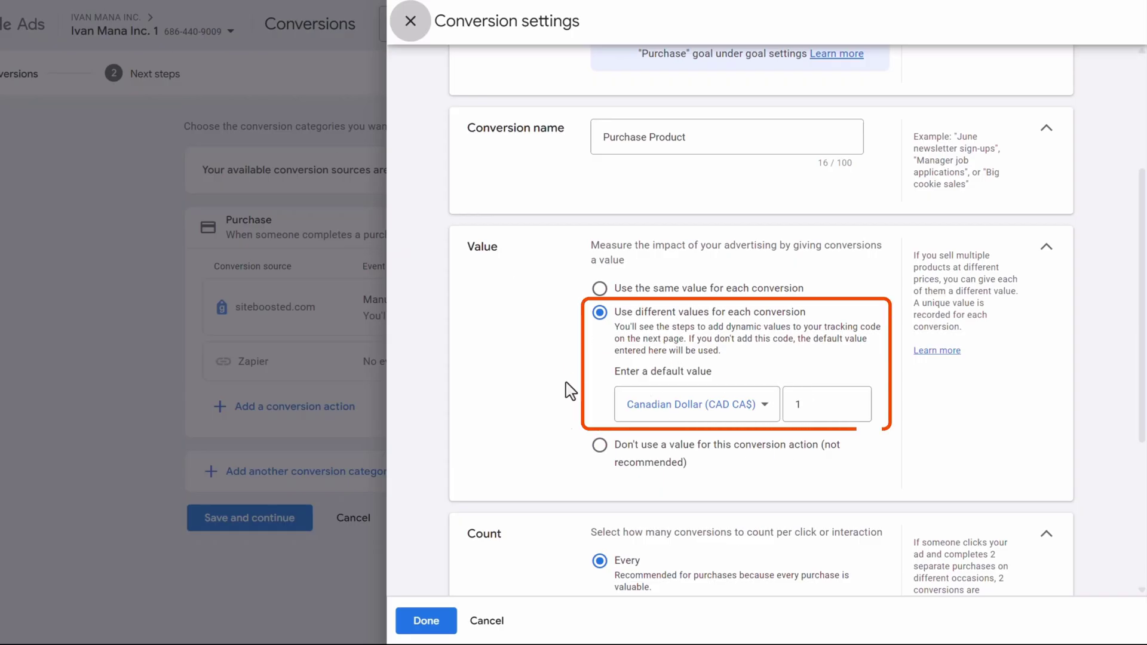
click(813, 402)
drag(813, 402, 768, 475)
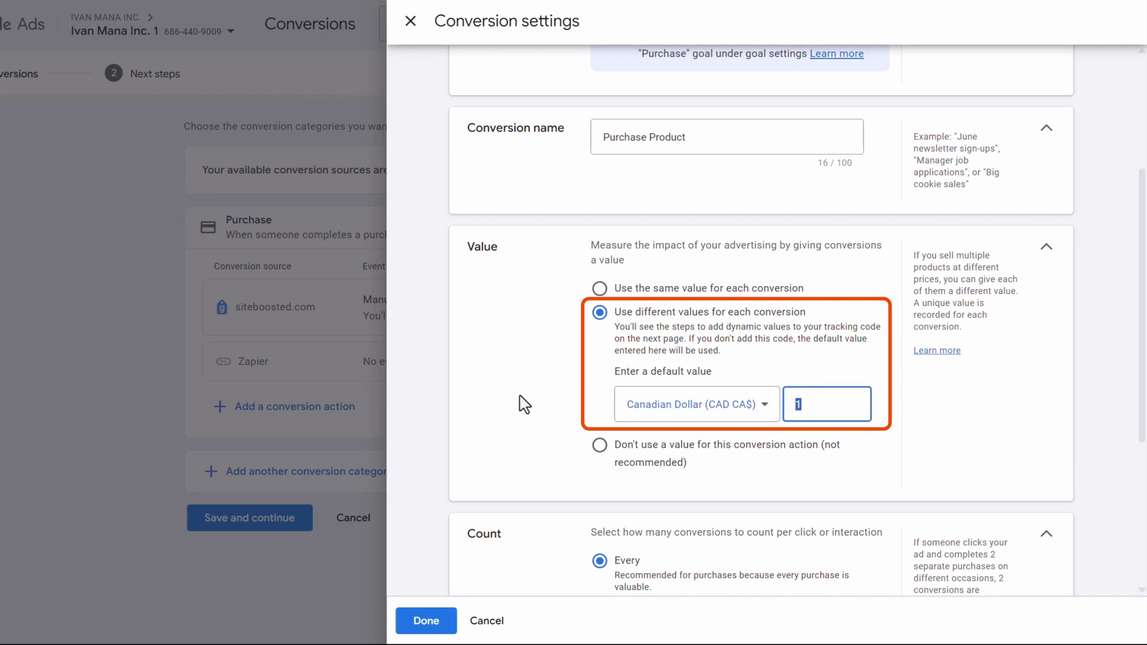
text(20.00)
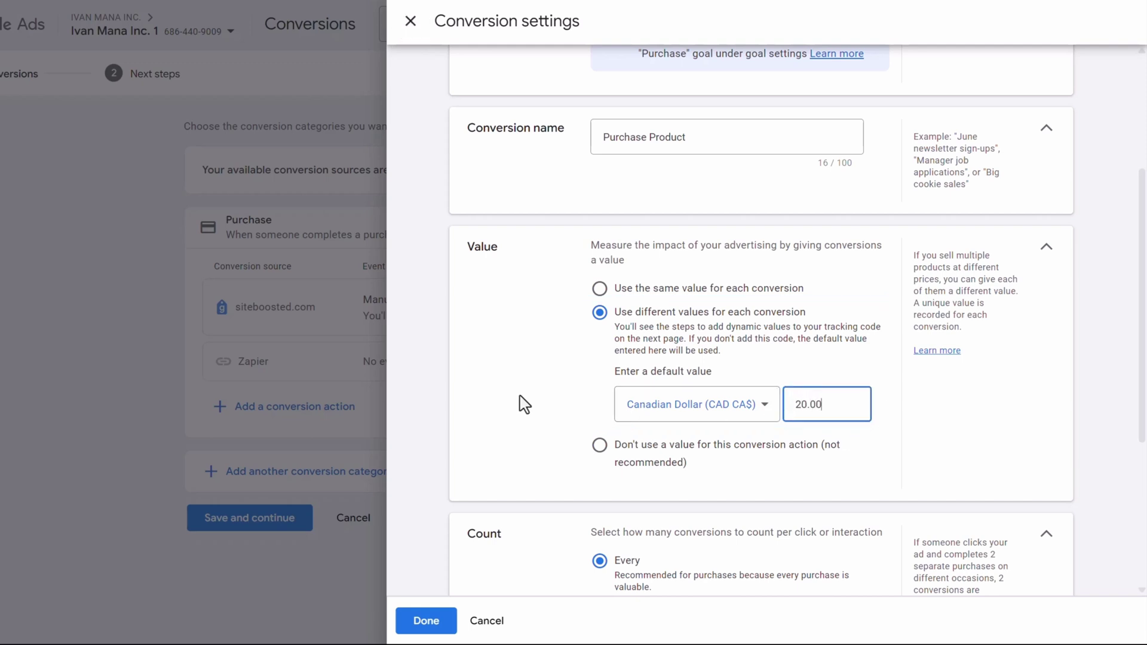
Examine the count setting and the options for the click-through, engaged-view and view-through conversion windows
scroll(524, 315, down, 3)
scroll(525, 315, down, 1)
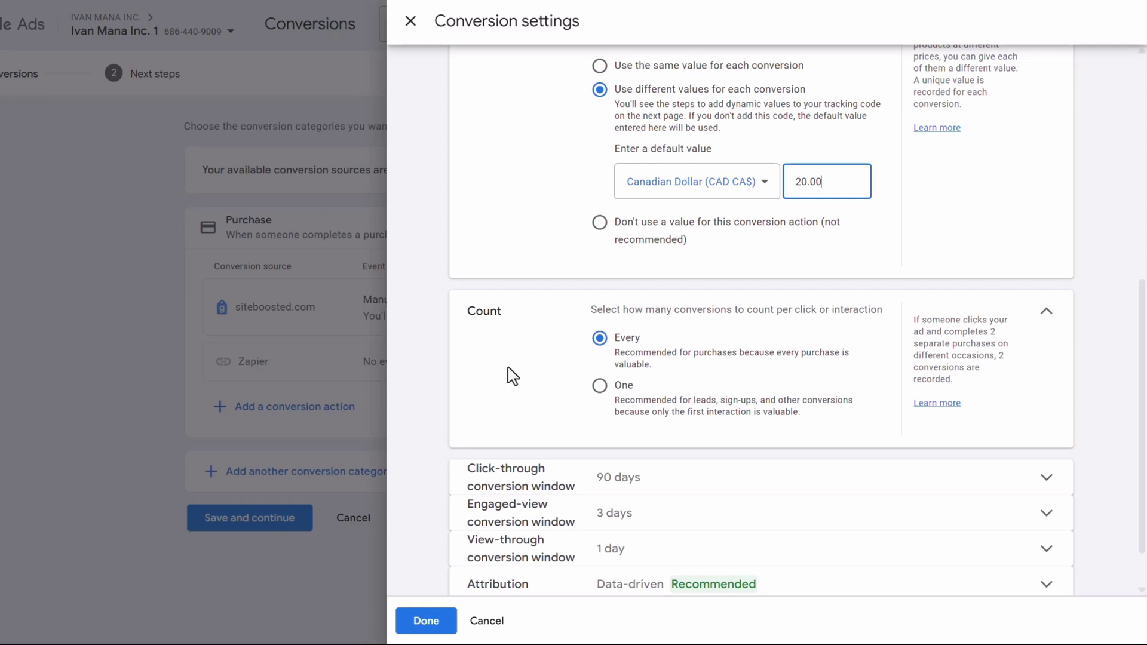
scroll(511, 377, down, 1)
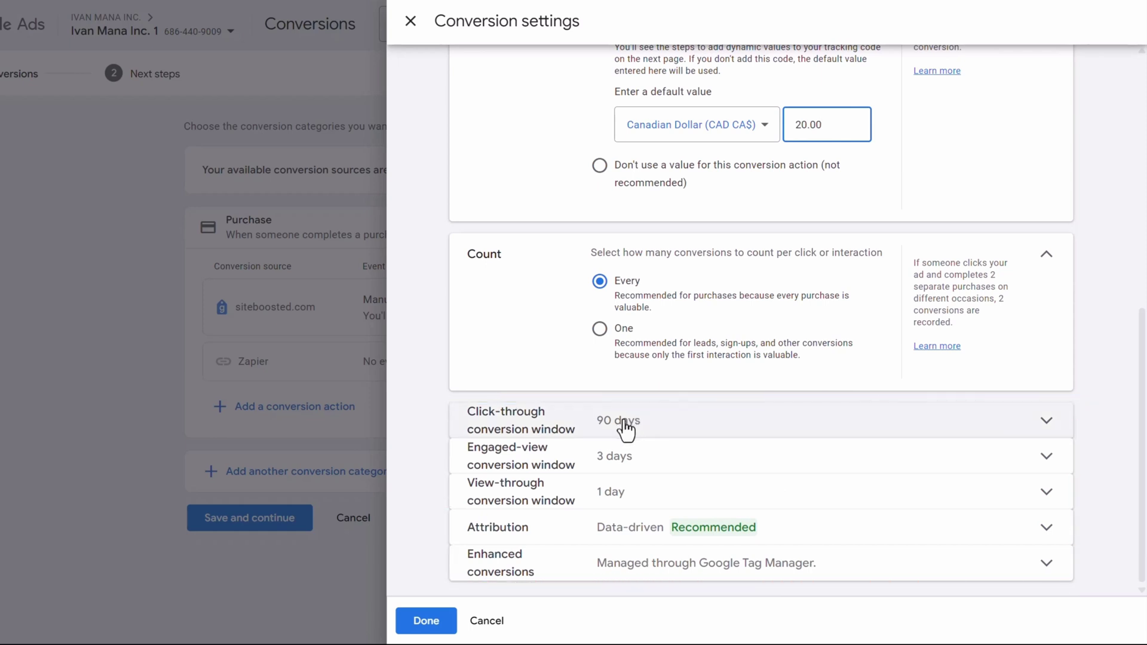
click(623, 424)
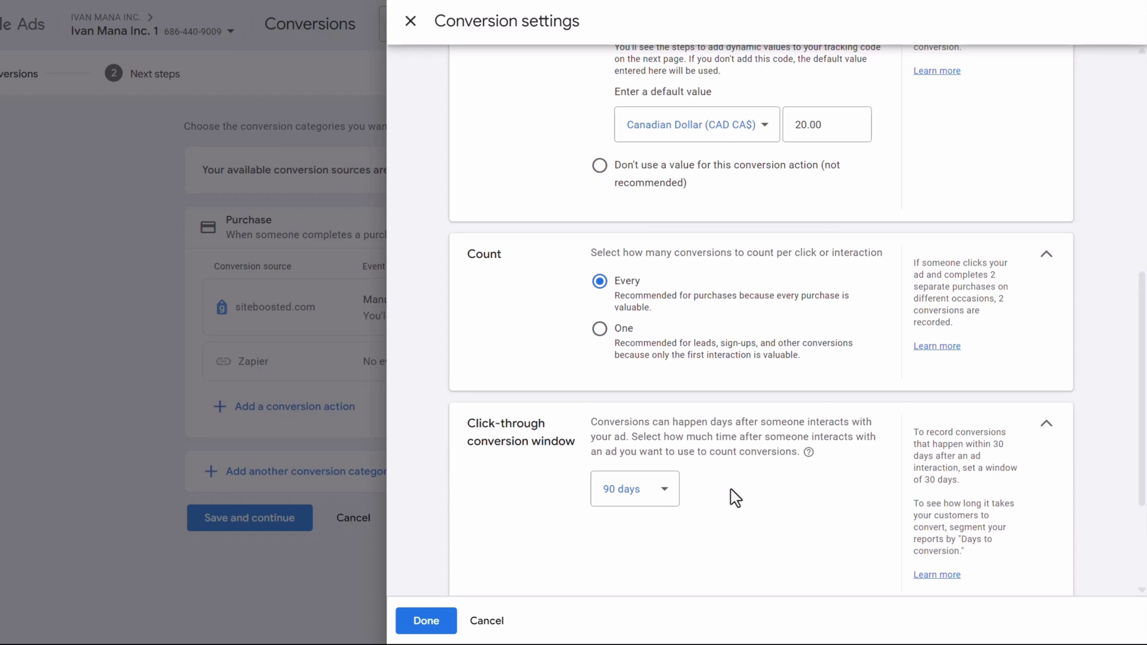
scroll(734, 497, down, 3)
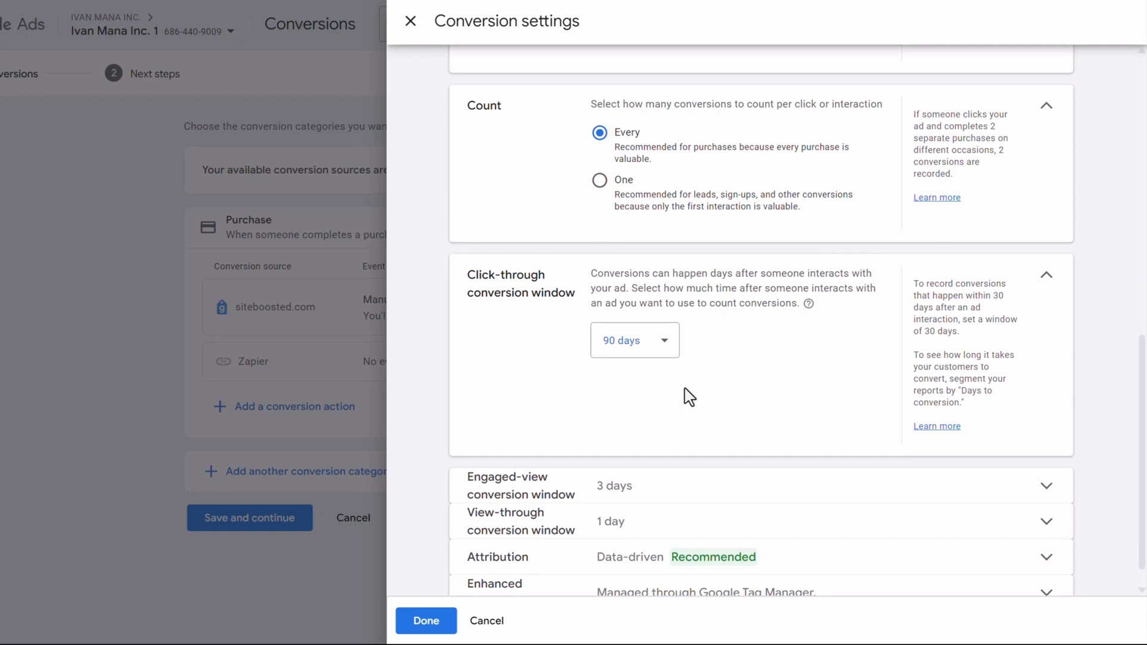
click(636, 352)
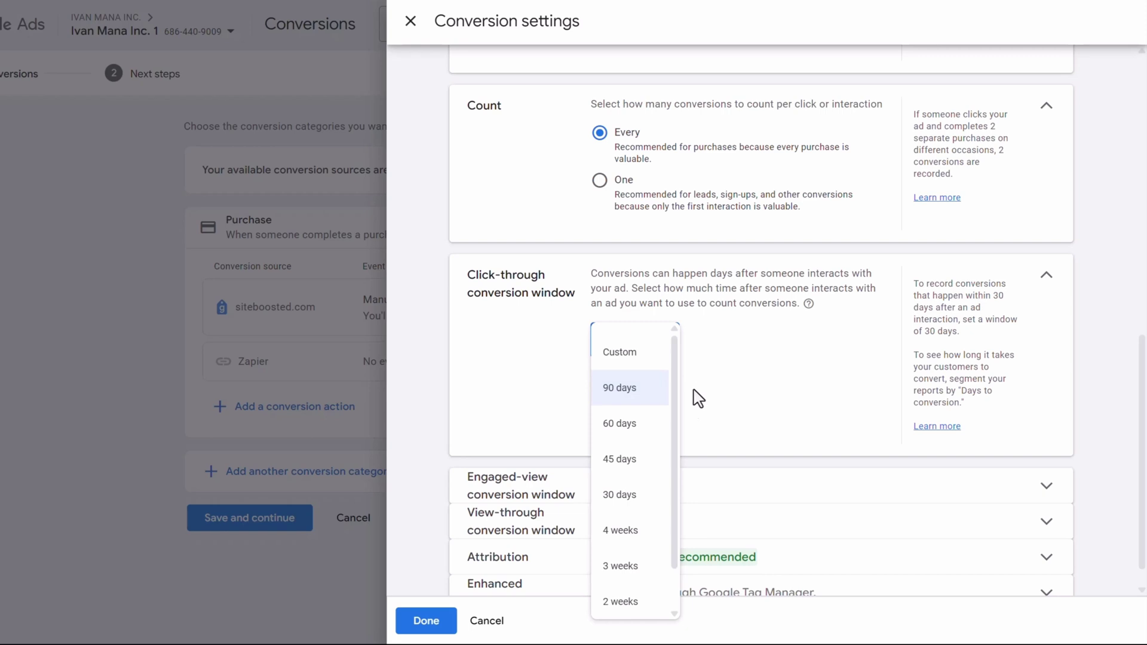
click(758, 395)
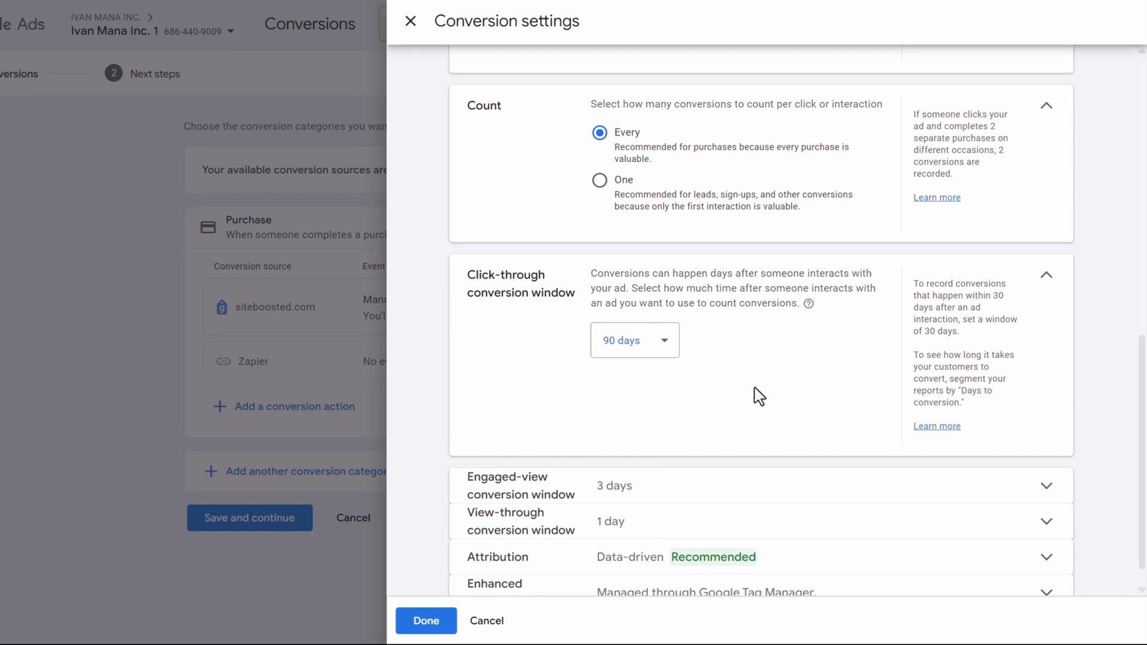
scroll(758, 396, down, 1)
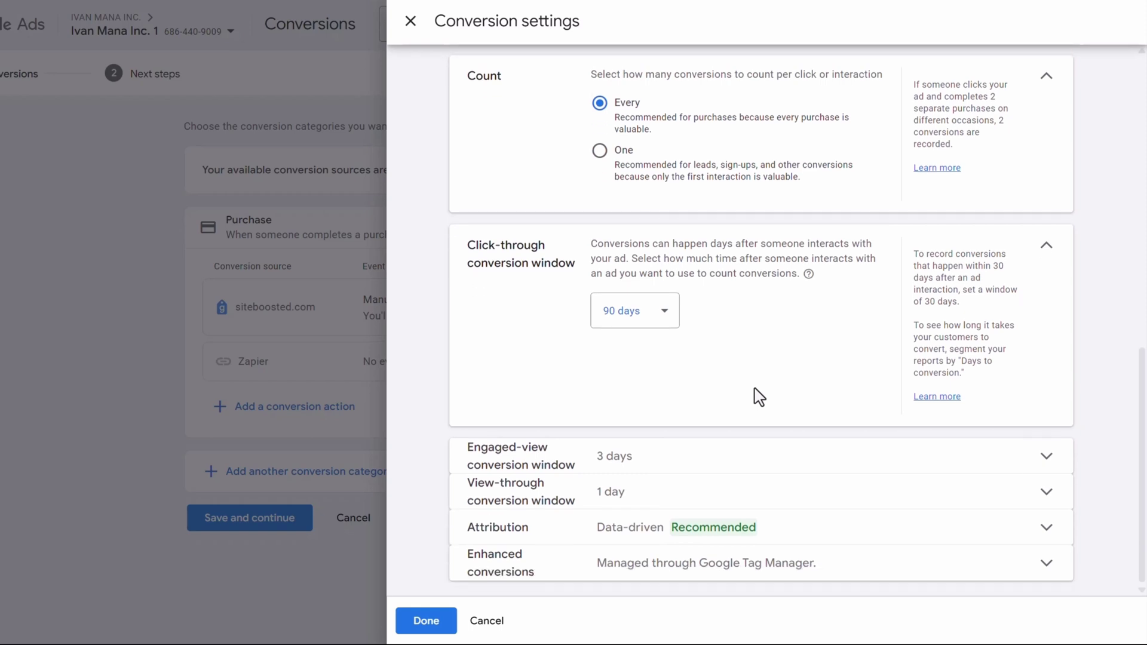
click(745, 455)
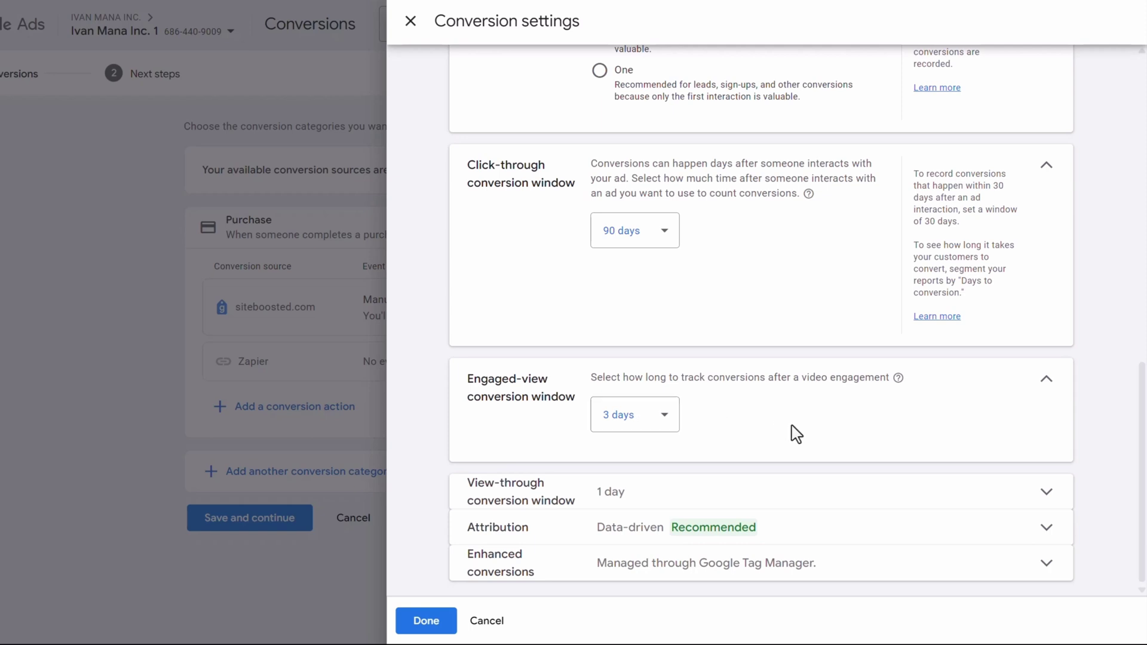
drag(719, 378, 815, 384)
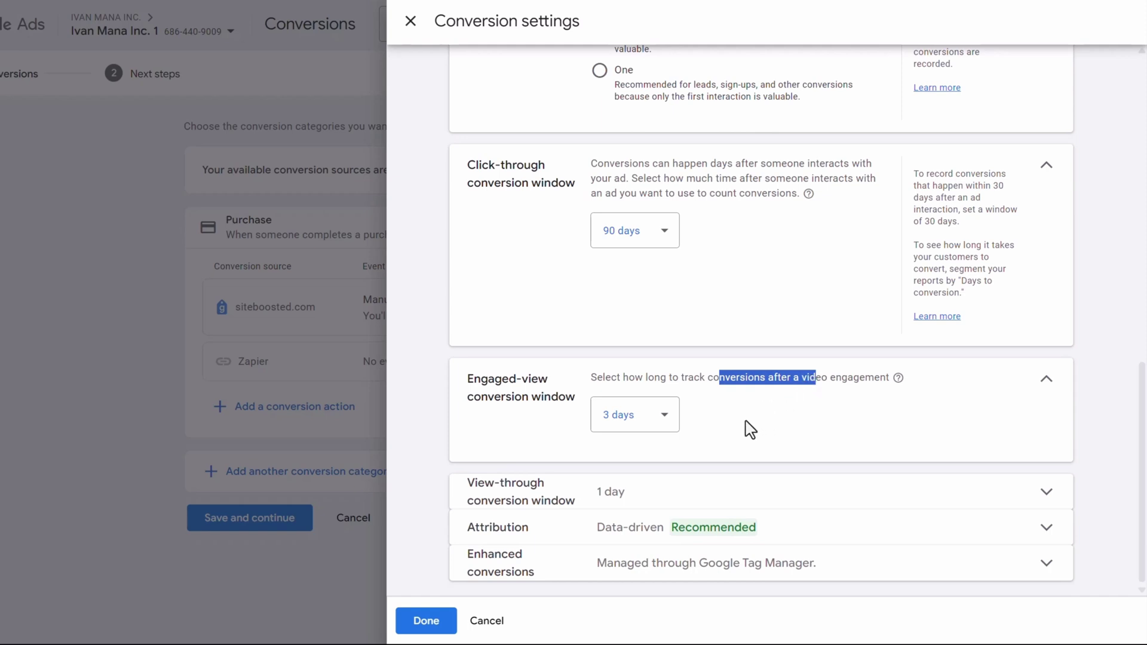
click(693, 497)
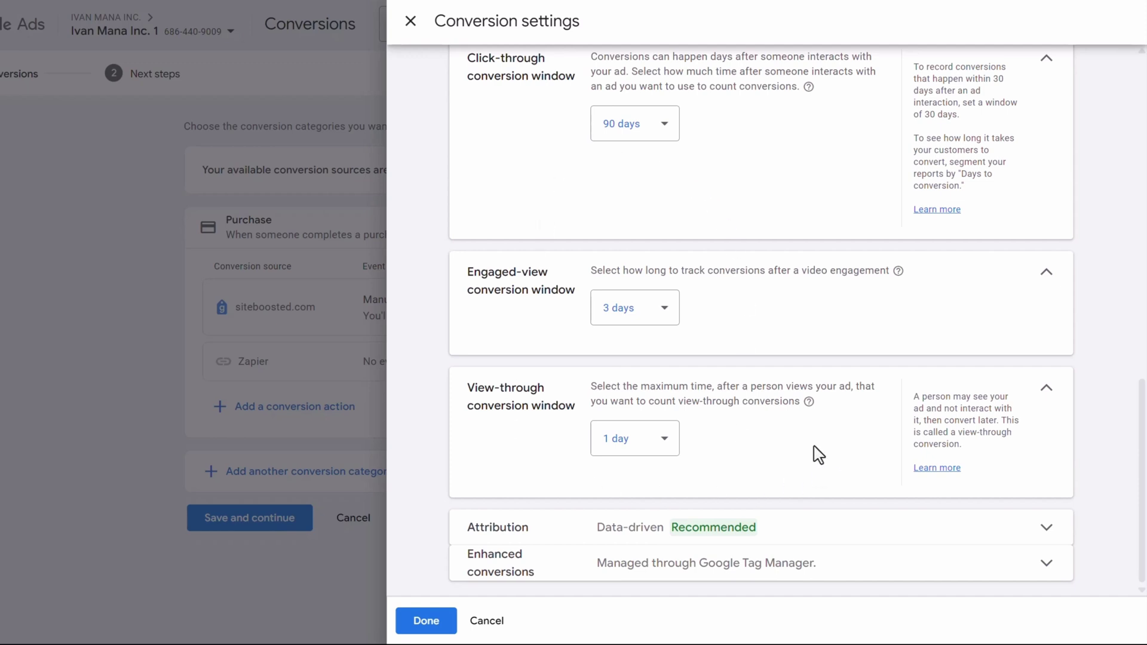
Expand the attribution settings and choose the Data-driven attribution model
click(744, 526)
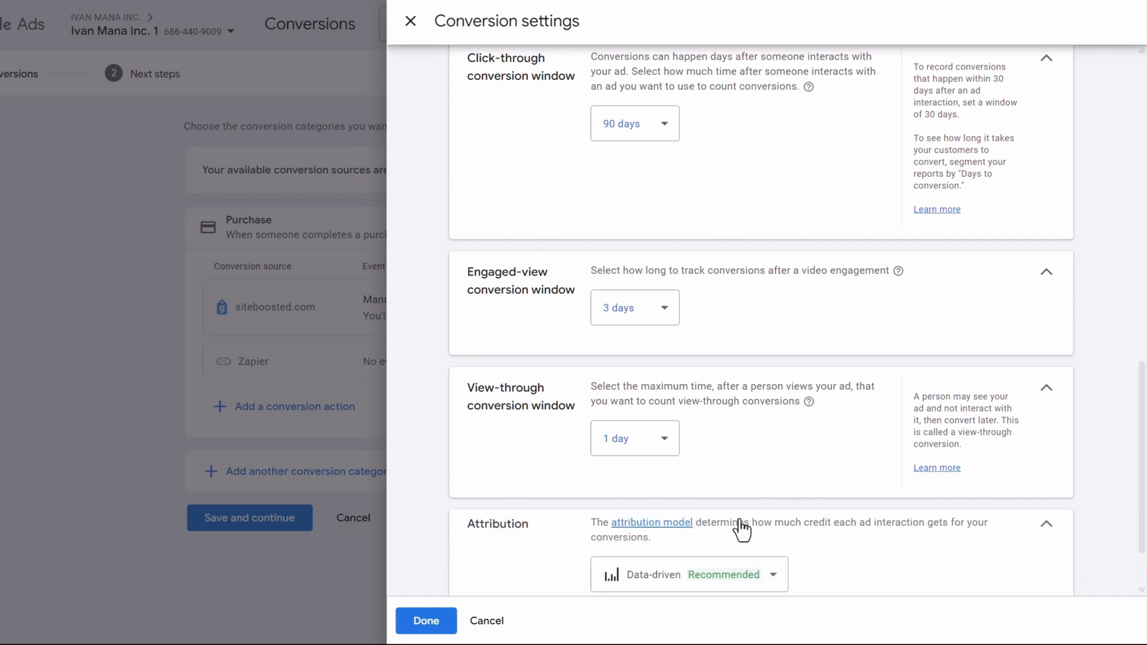
click(755, 484)
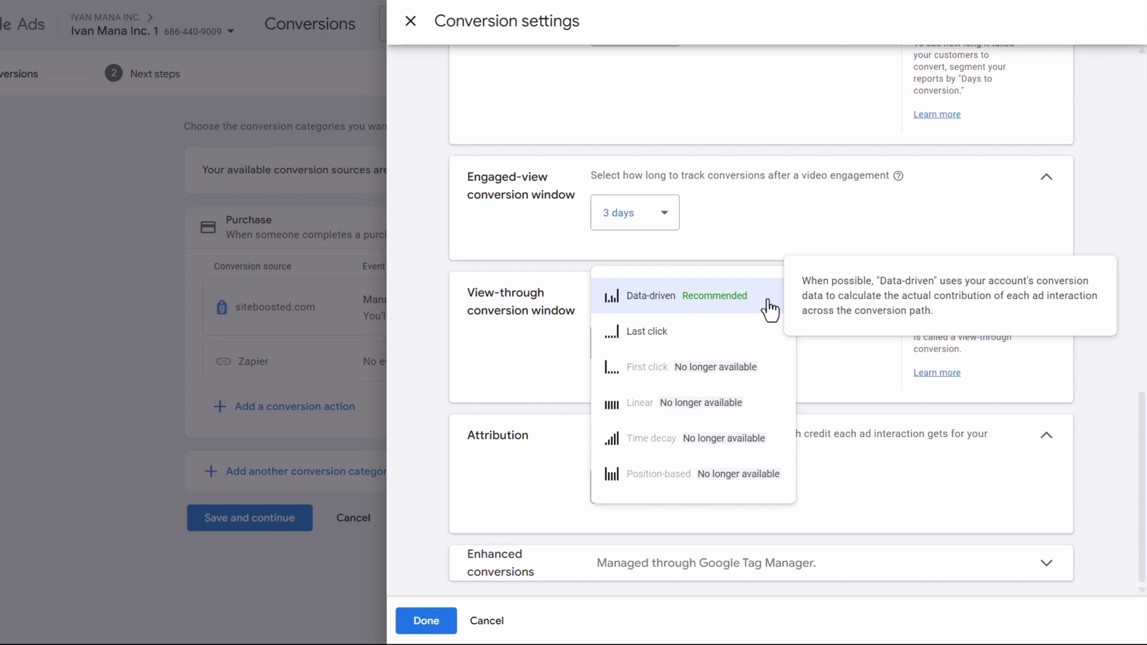
click(727, 303)
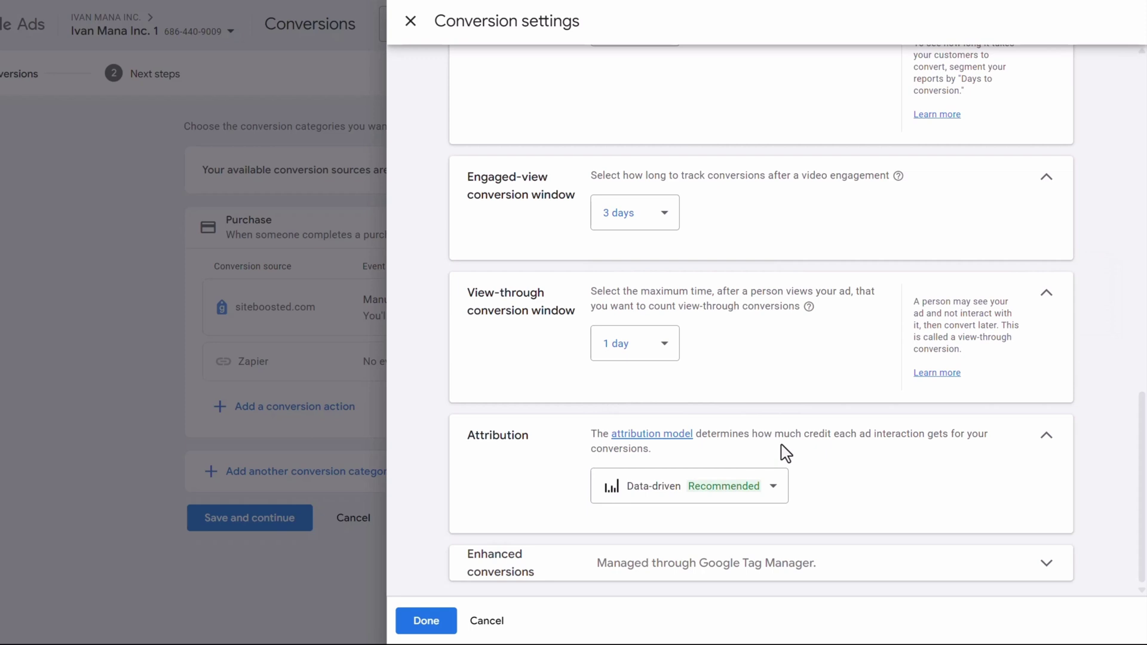
Check the enhanced conversions setting, accept the conversion settings, and save the conversion setup to continue to the next steps
click(839, 564)
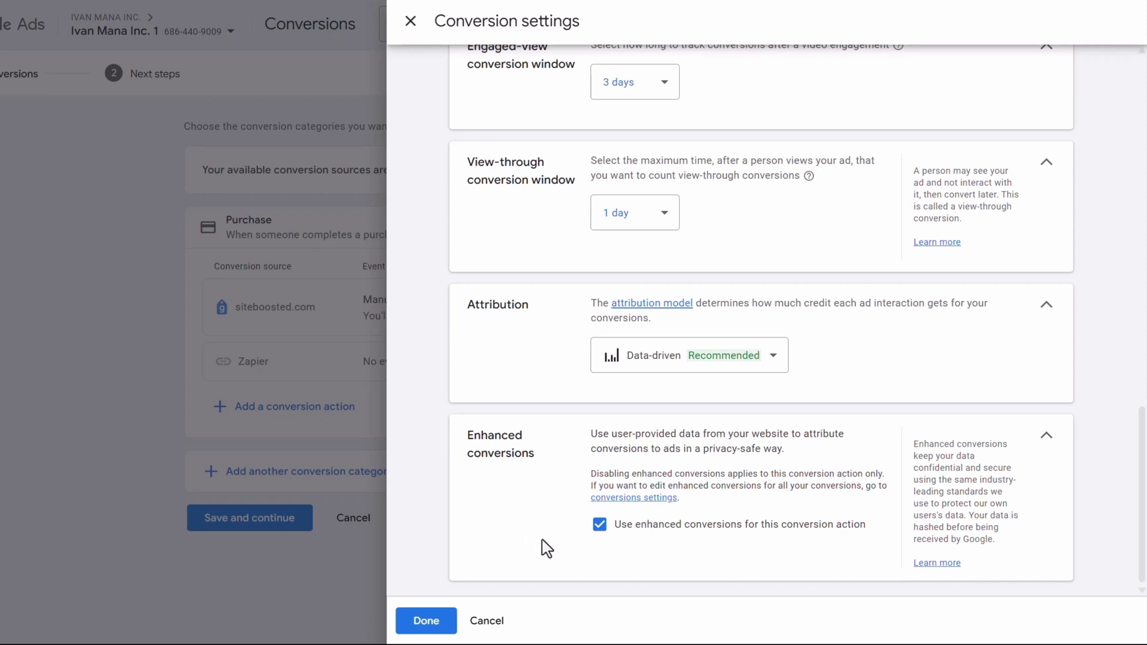
click(448, 620)
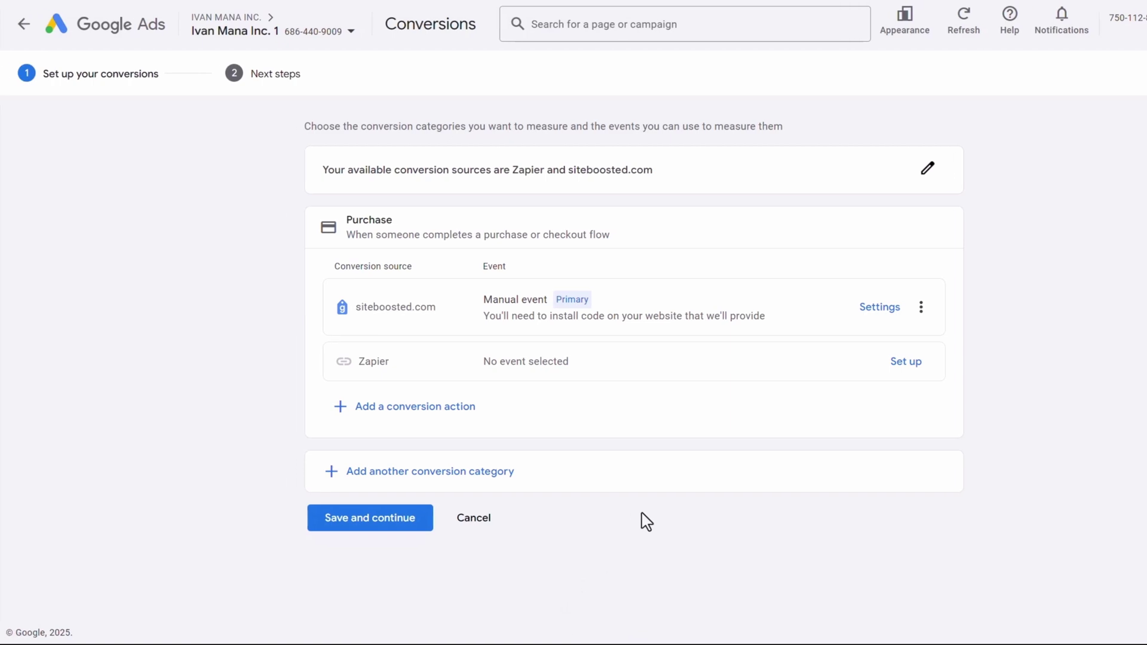
click(406, 527)
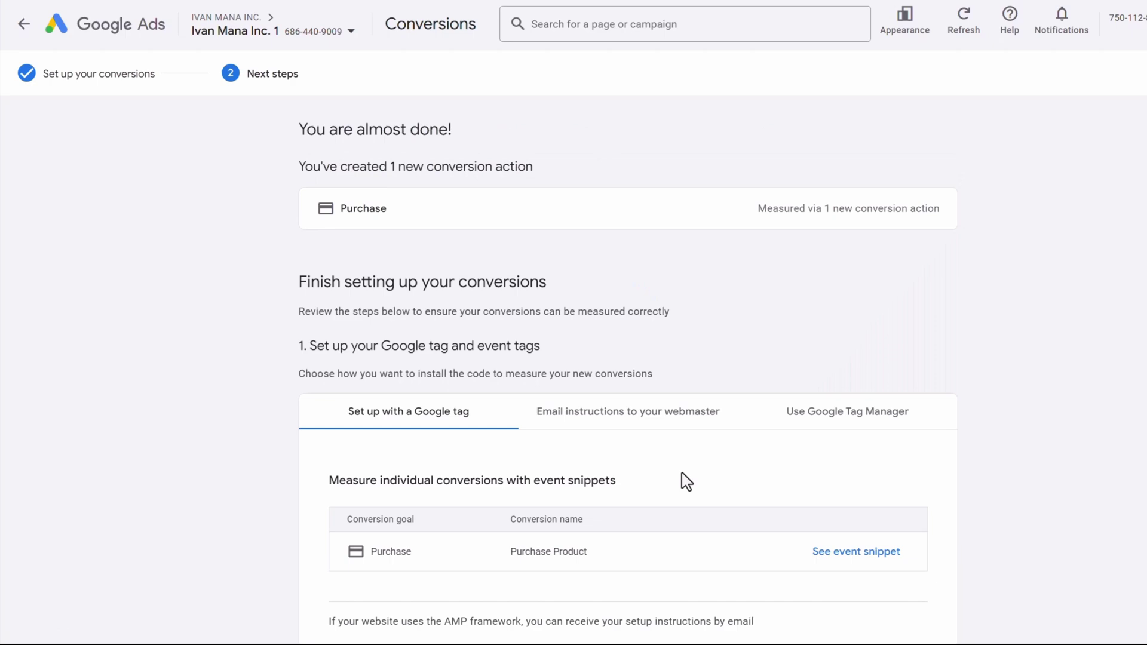
View the event snippet for the Purchase Product conversion and highlight its full code
scroll(686, 481, down, 3)
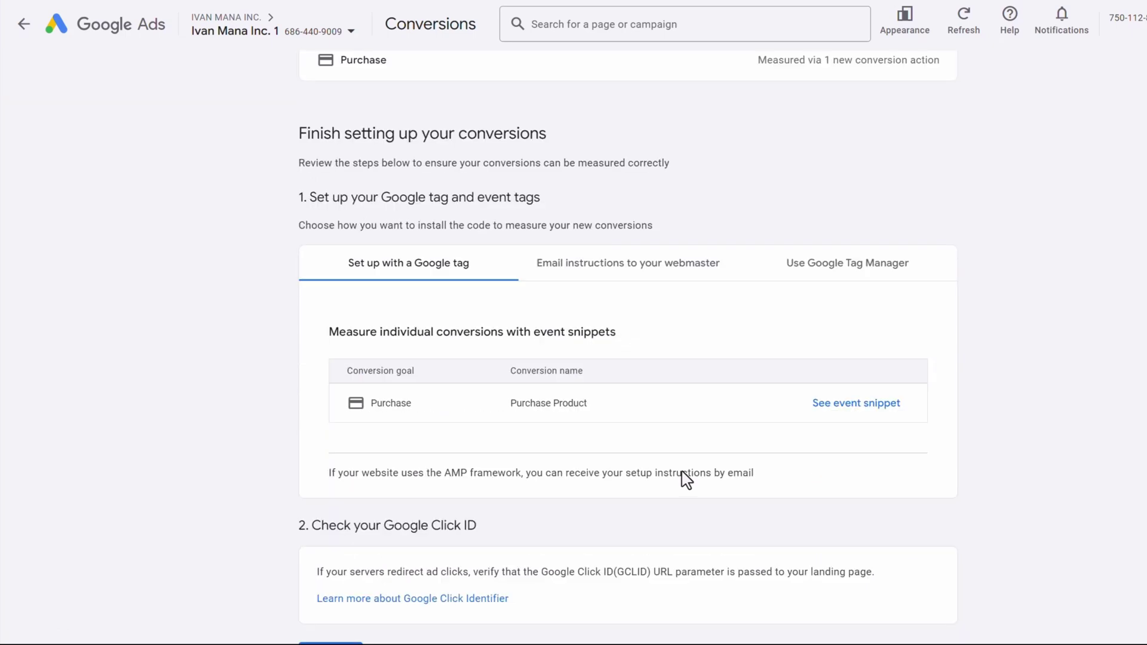
click(859, 406)
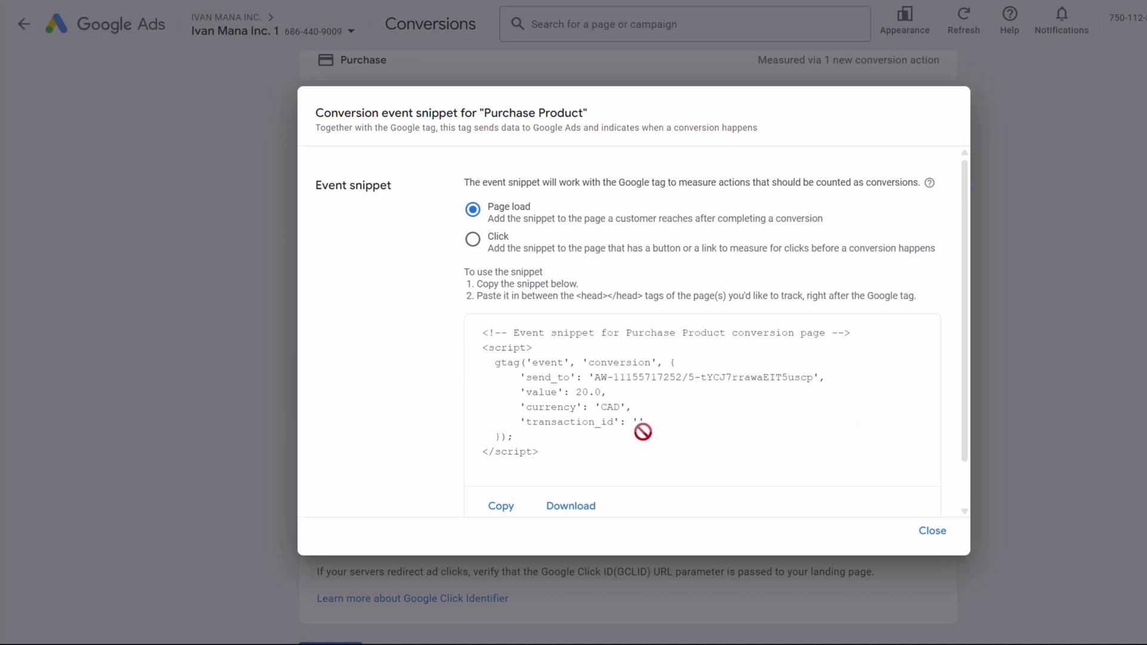
drag(573, 462, 423, 318)
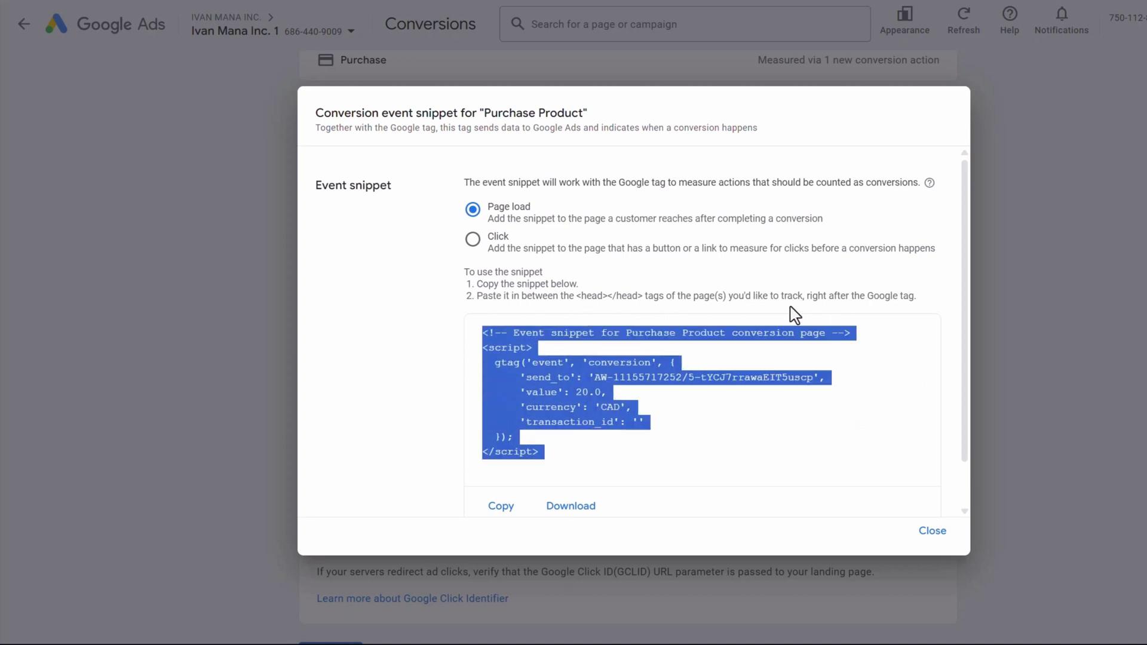
Switch to the WordPress admin and, from WPCode's global header and footer page, open the page for adding a code snippet
click(729, 6)
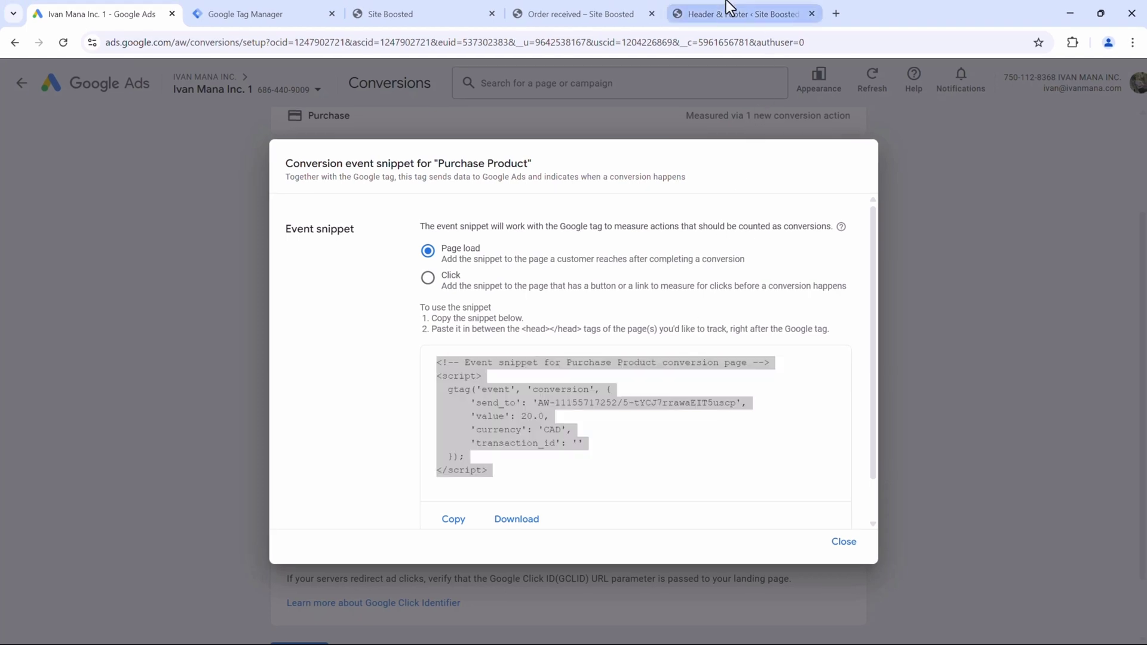
click(729, 7)
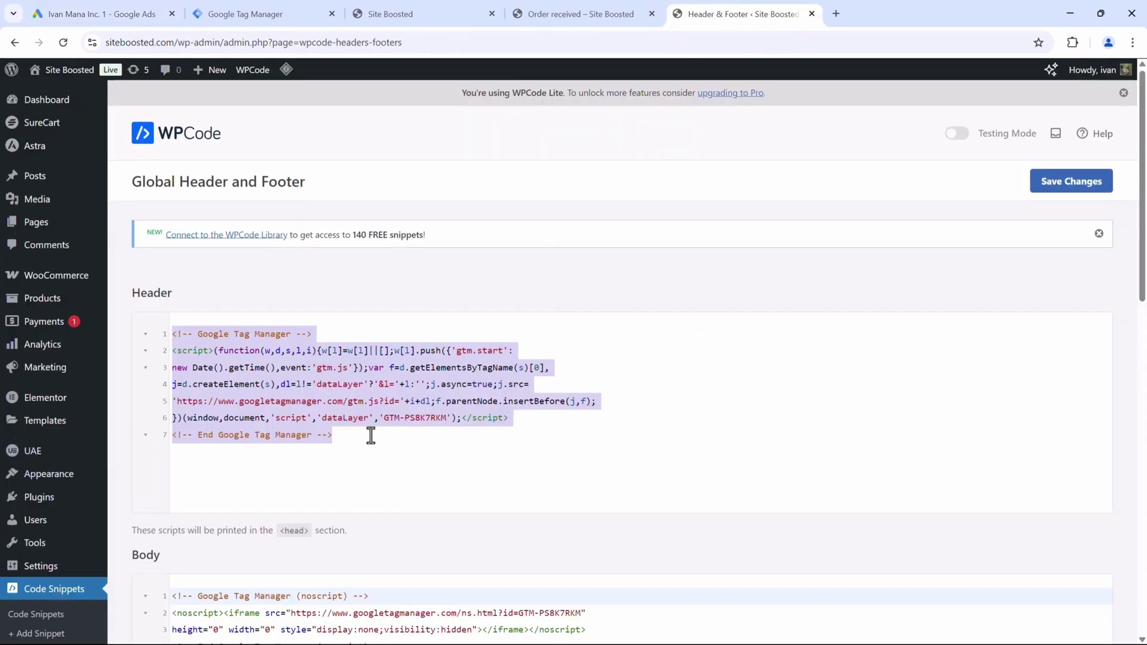
scroll(371, 435, down, 2)
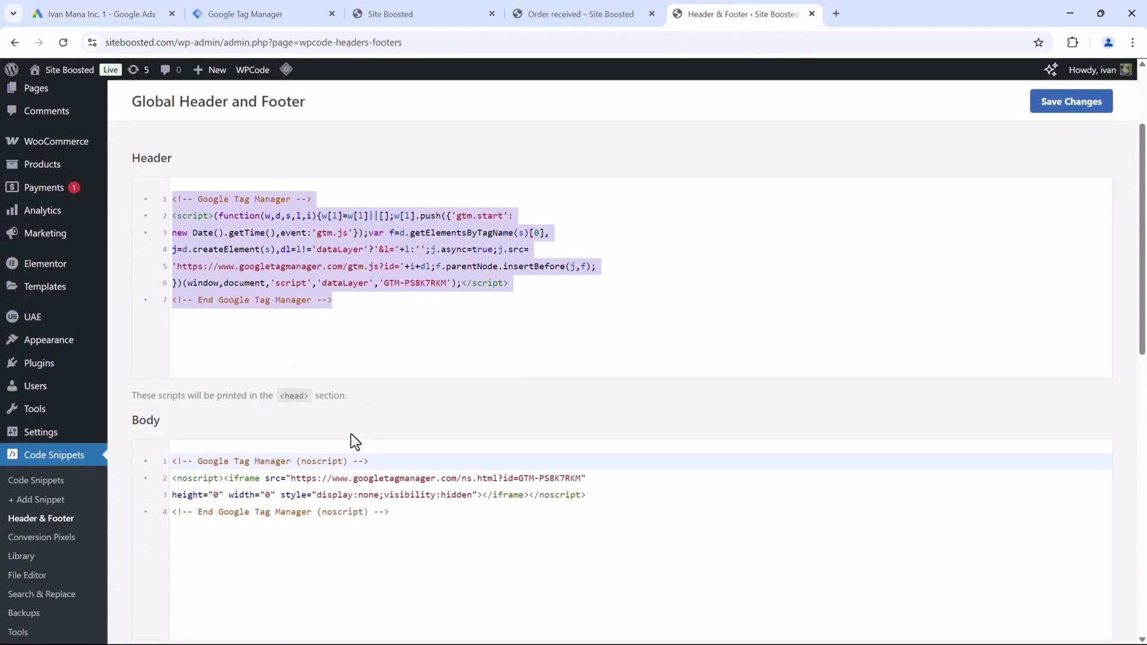
click(47, 502)
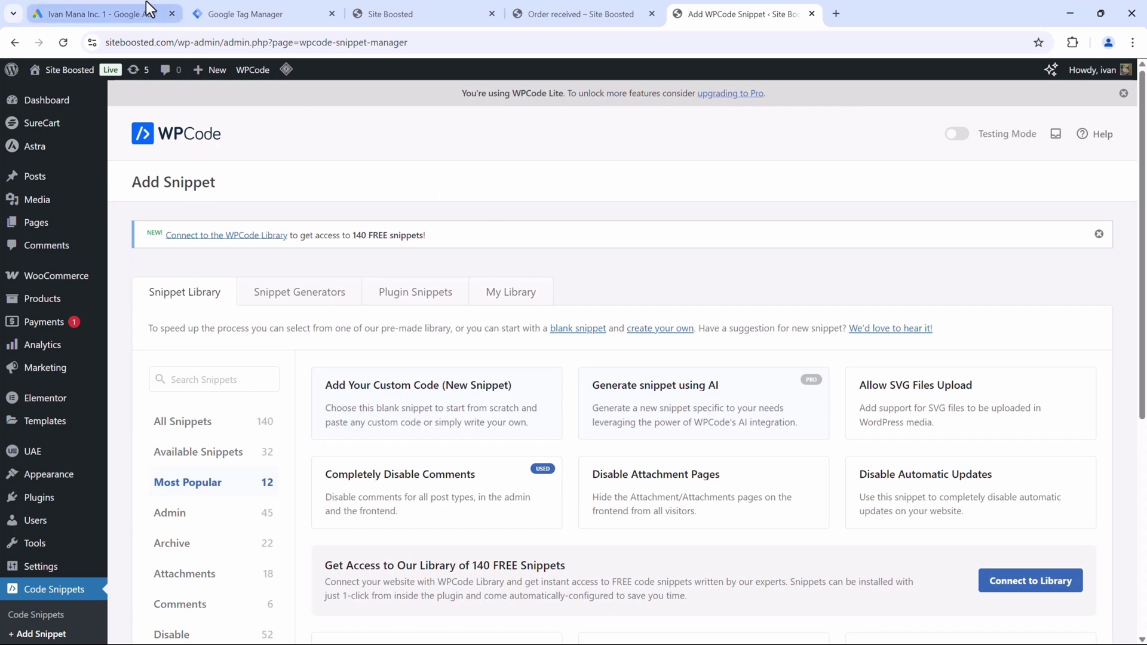
Return to Google Ads, close the event snippet, and show the Google Tag Manager setup details for the conversion
click(123, 1)
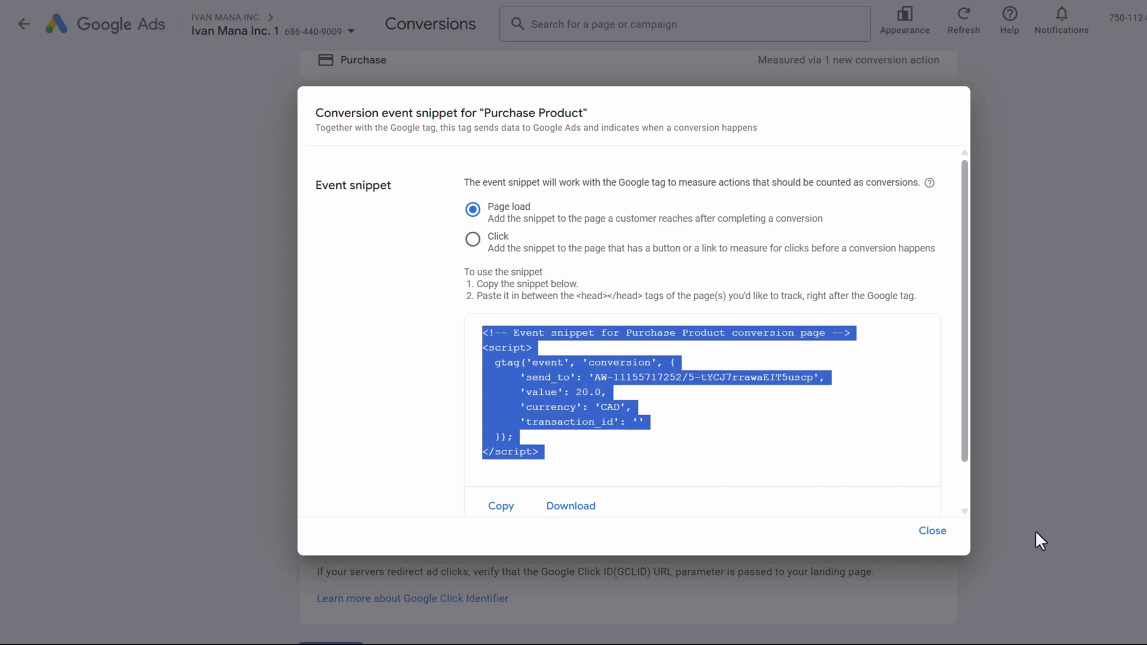
click(925, 533)
click(799, 281)
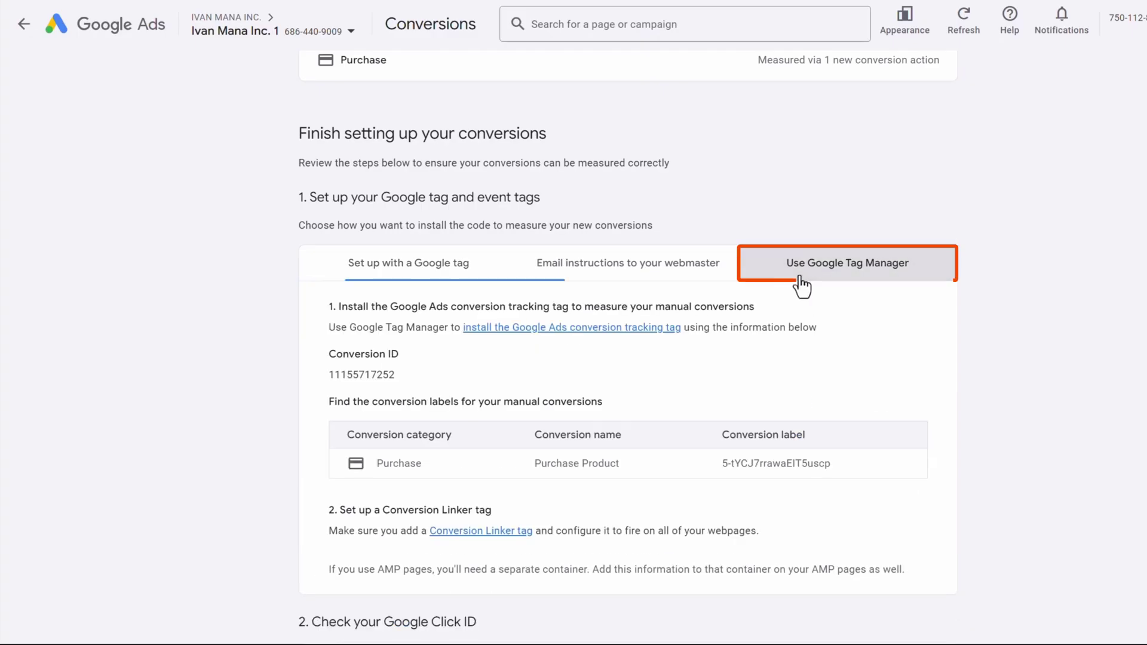
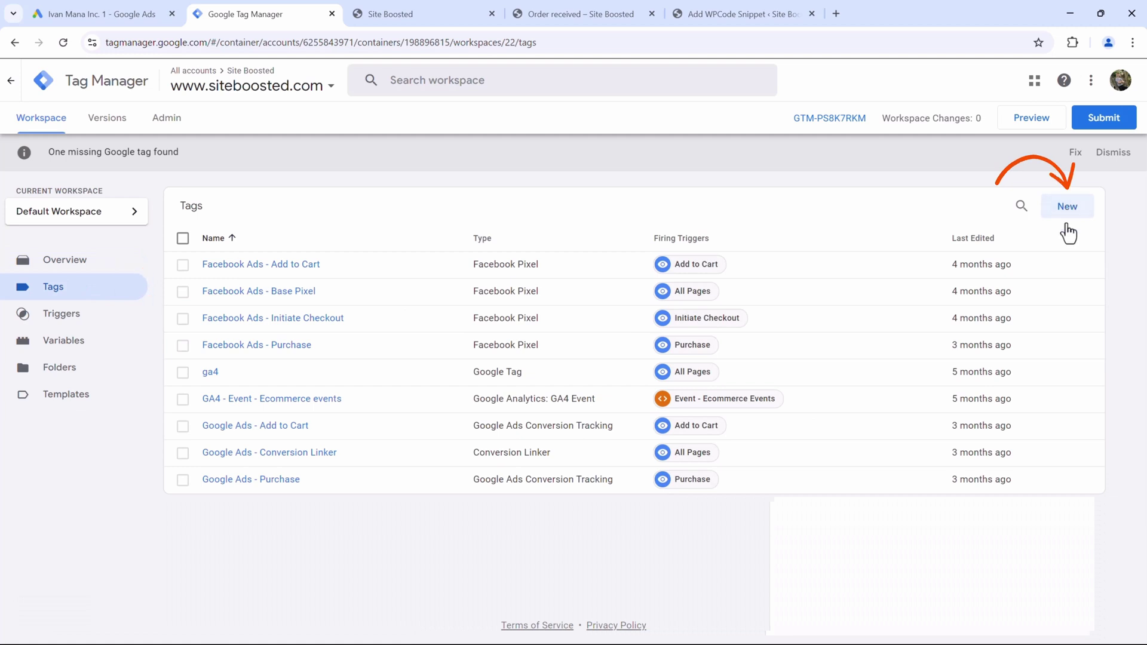
In the Google Tag Manager workspace for siteboosted.com, create a new tag named "Purchase #1"
click(1066, 206)
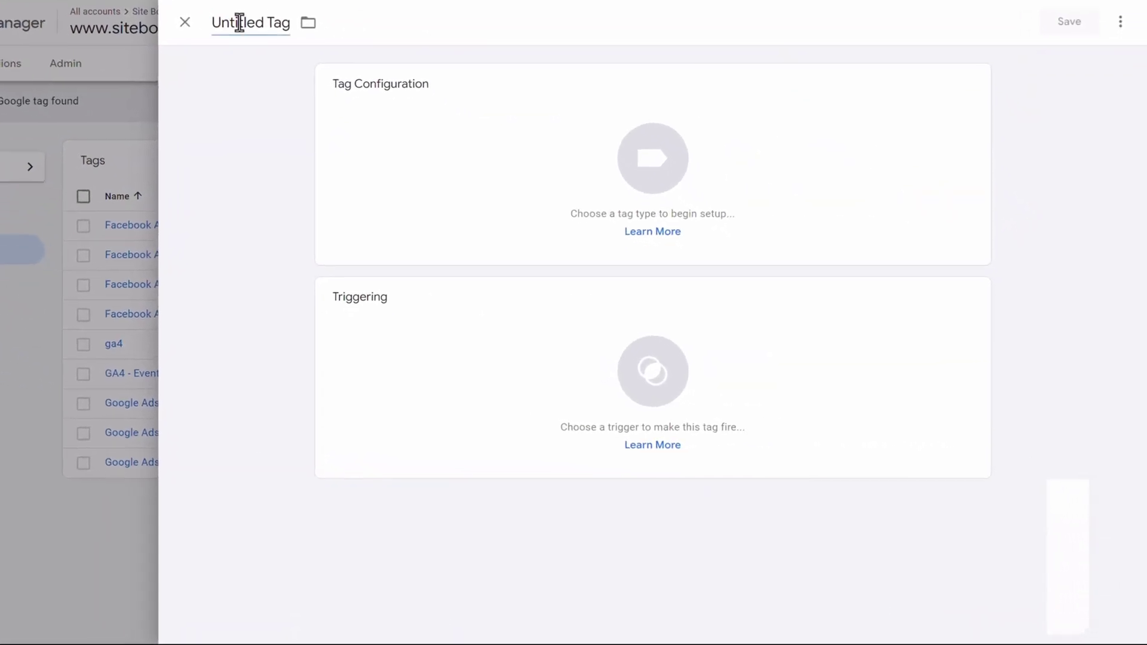
click(311, 74)
text(Purchase)
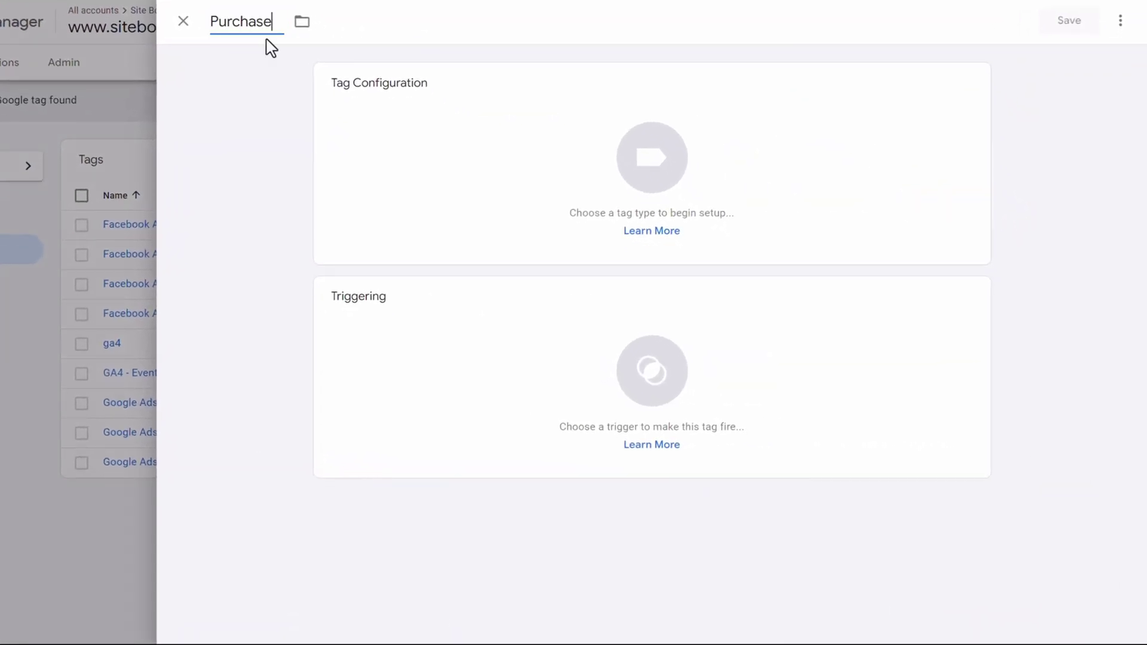
text( #1)
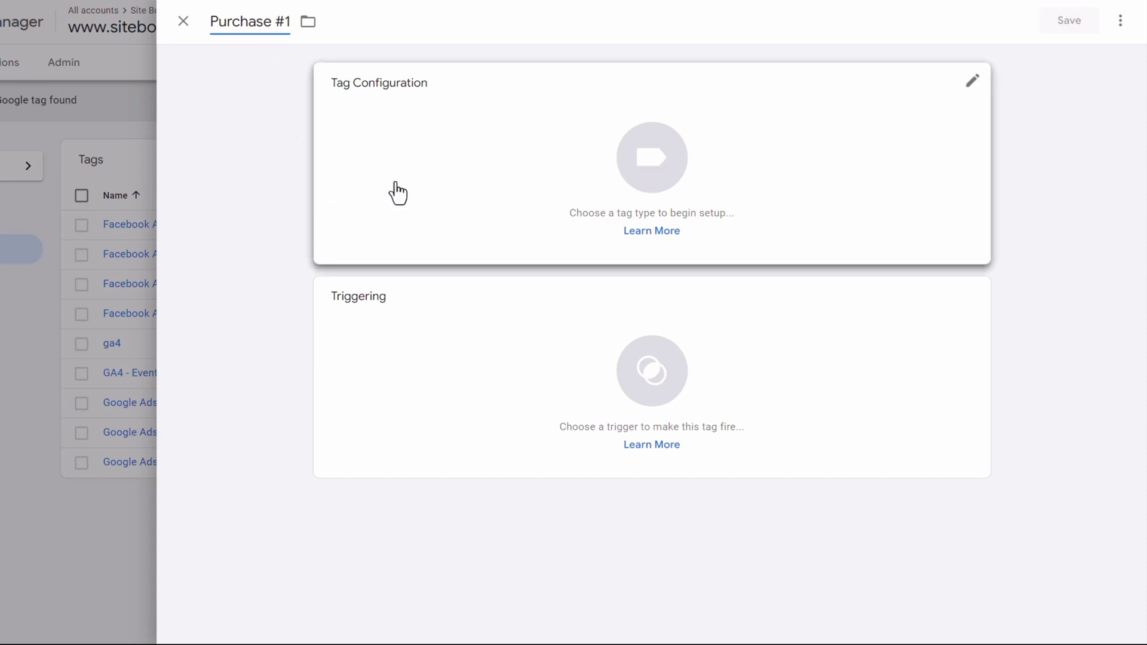
Set the Purchase #1 tag's type to Google Ads Conversion Tracking
click(447, 183)
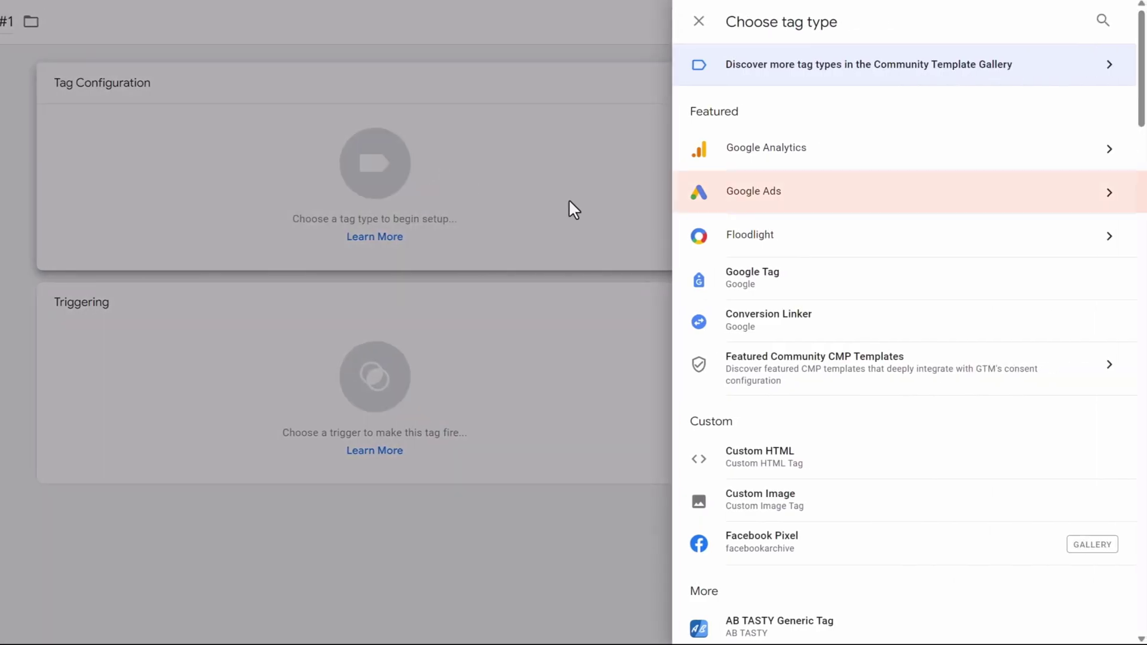
click(819, 192)
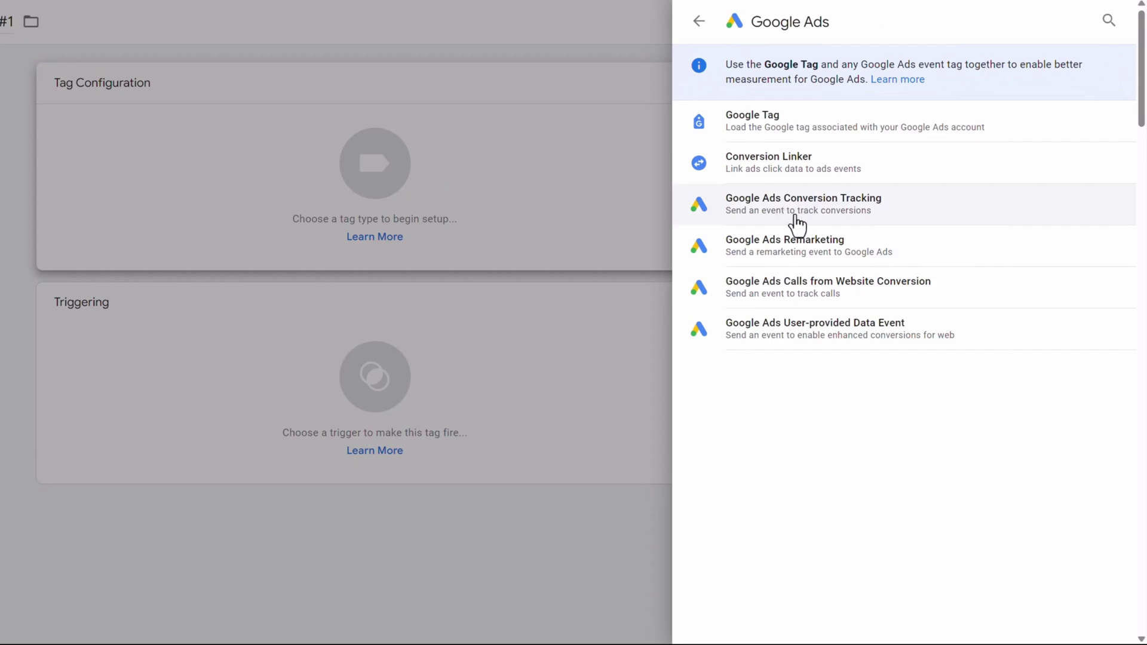
click(794, 208)
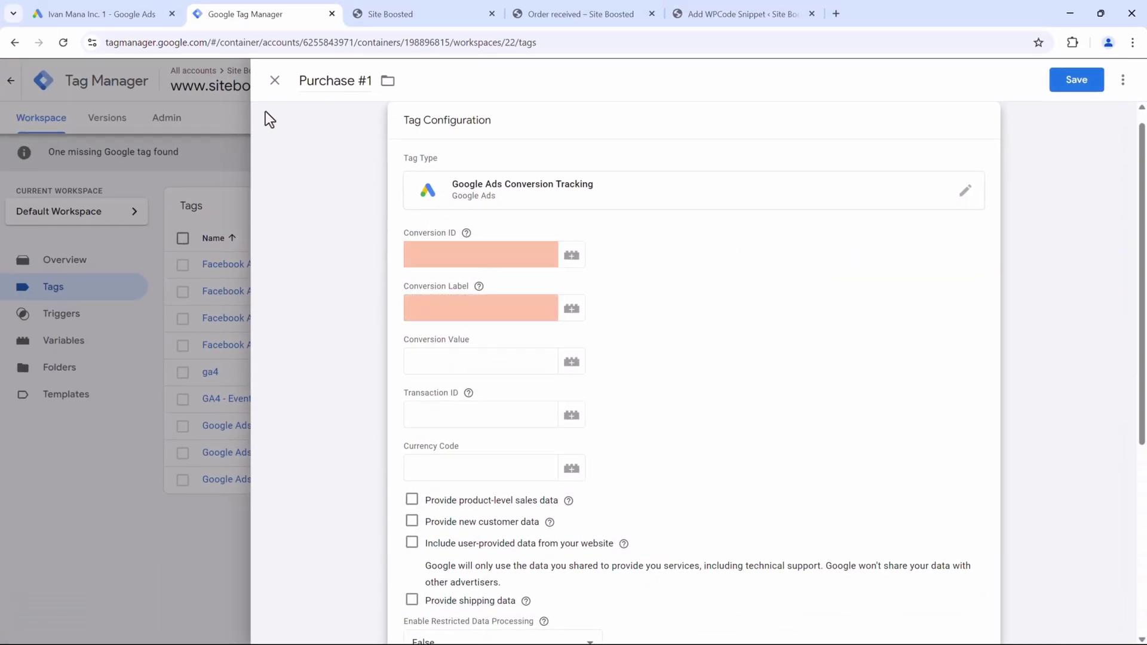
Copy the conversion ID from the Google Ads setup details into the Purchase #1 tag's Conversion ID in Google Tag Manager
click(93, 13)
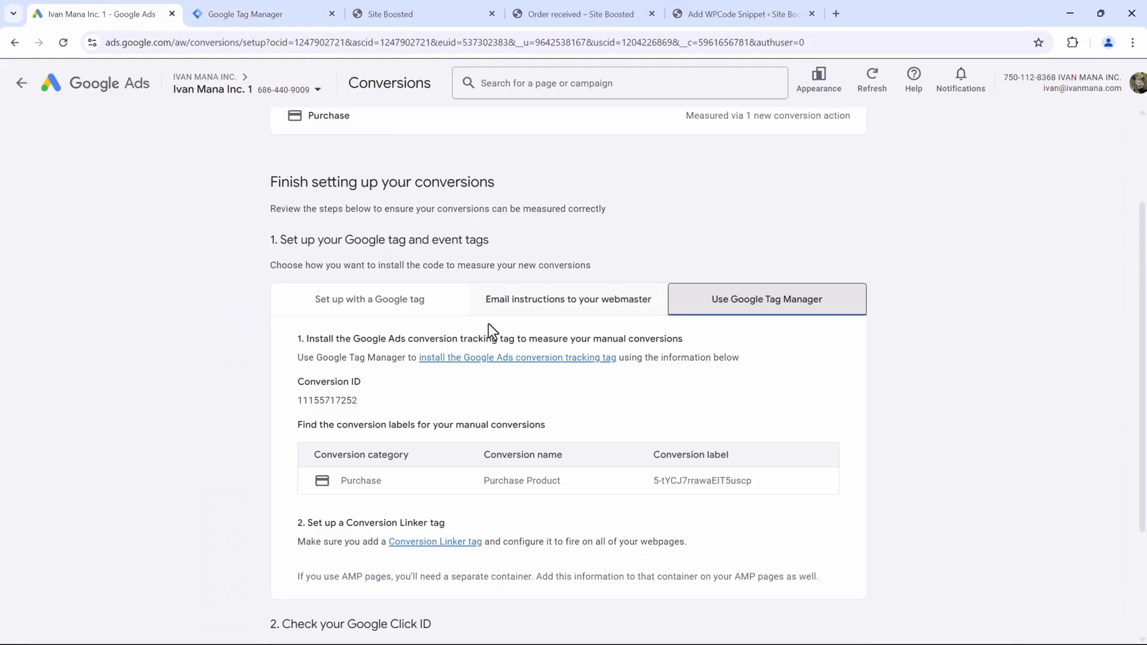
double_click(307, 399)
key(ctrl+c)
click(292, 17)
click(436, 258)
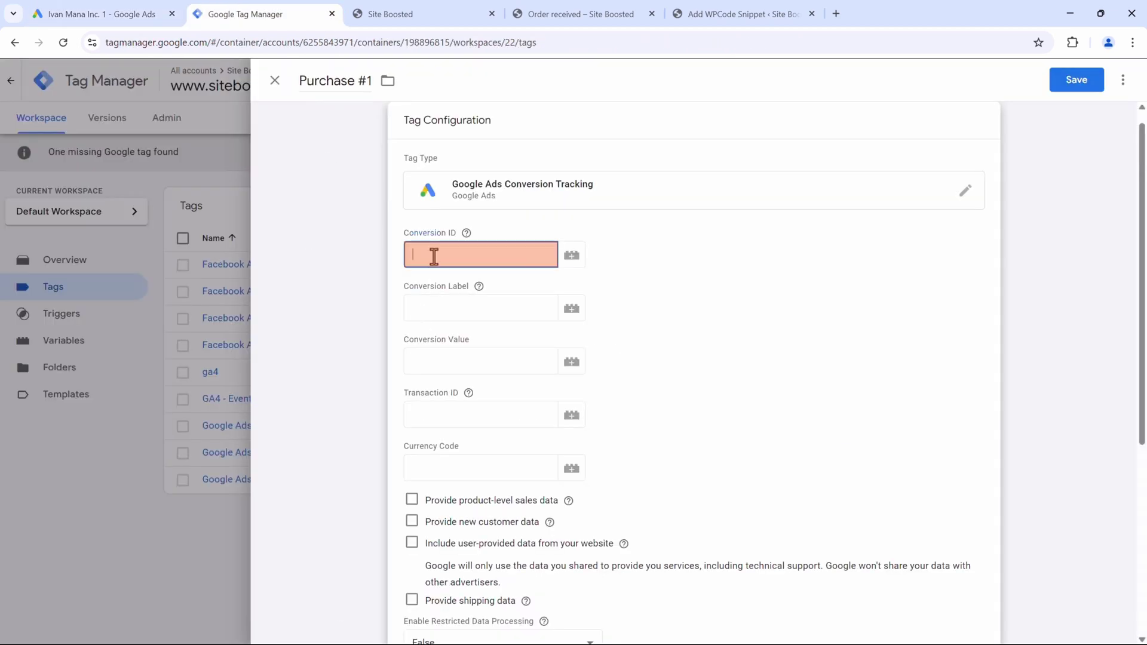
key(ctrl+v)
Copy the Purchase Product conversion label from Google Ads into the Purchase #1 tag's Conversion Label in Google Tag Manager
click(150, 13)
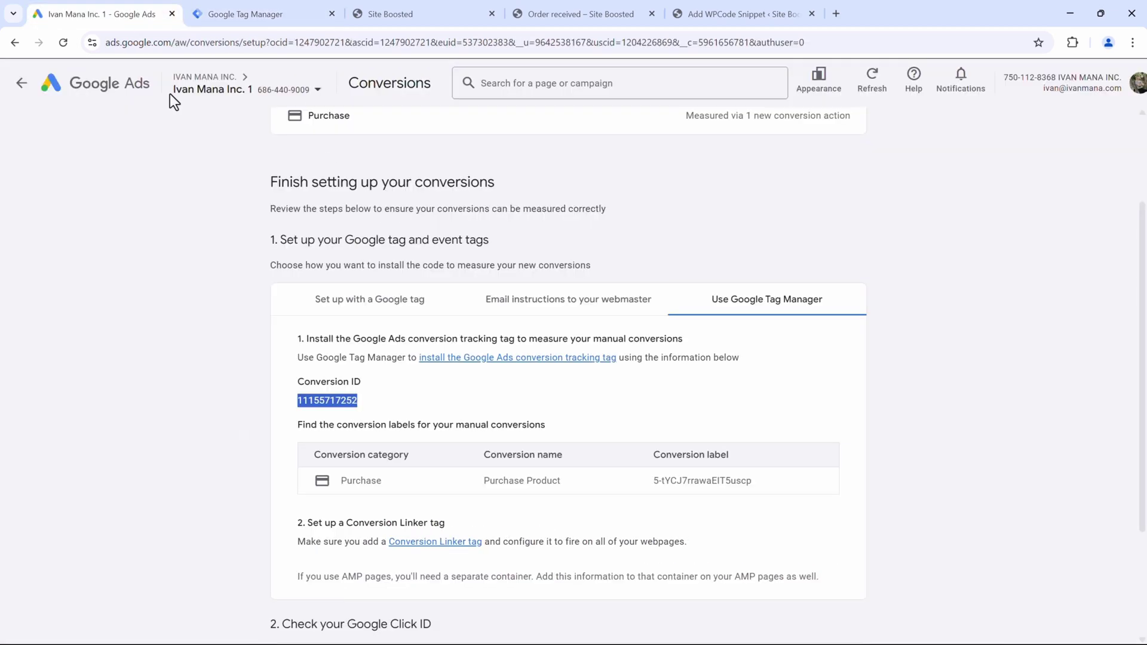
triple_click(678, 478)
key(ctrl+c)
click(316, 3)
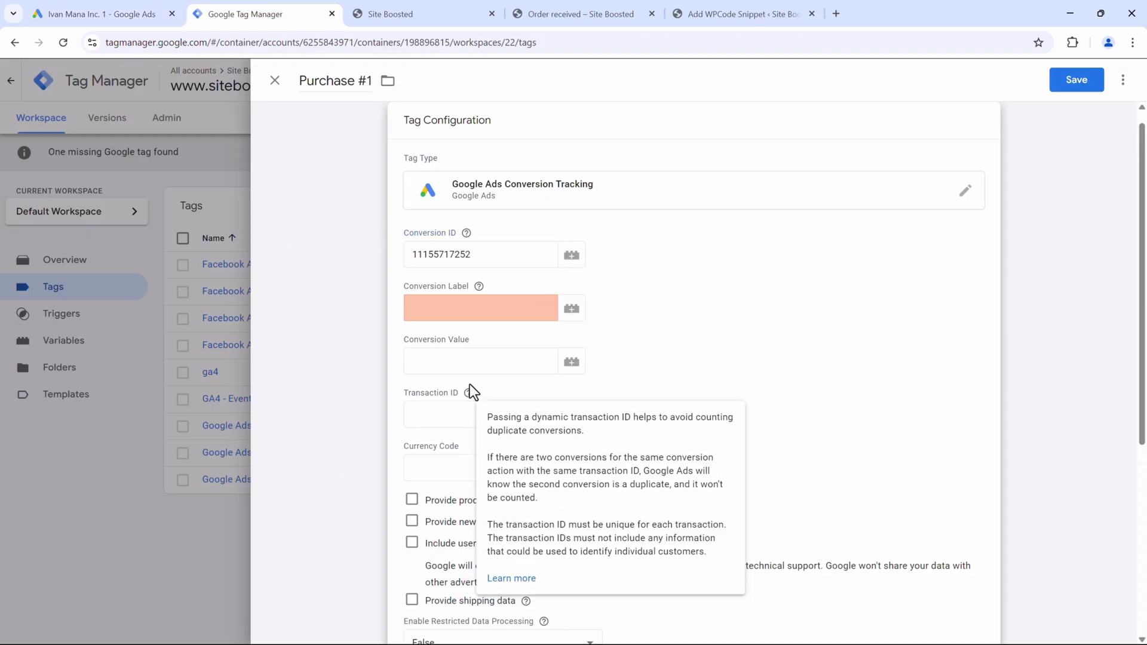
click(431, 307)
key(ctrl+v)
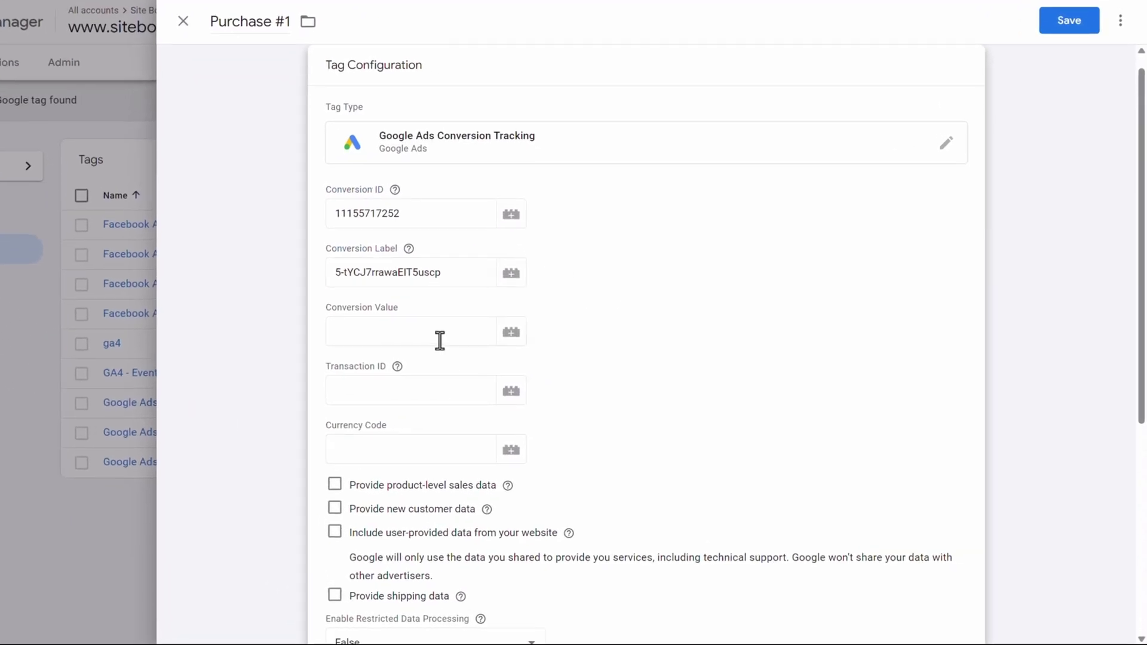
Assign the variables Ecommerce Value to Conversion Value, Ecommerce Transaction ID to Transaction ID, and Ecommerce Currency to Currency Code
click(508, 332)
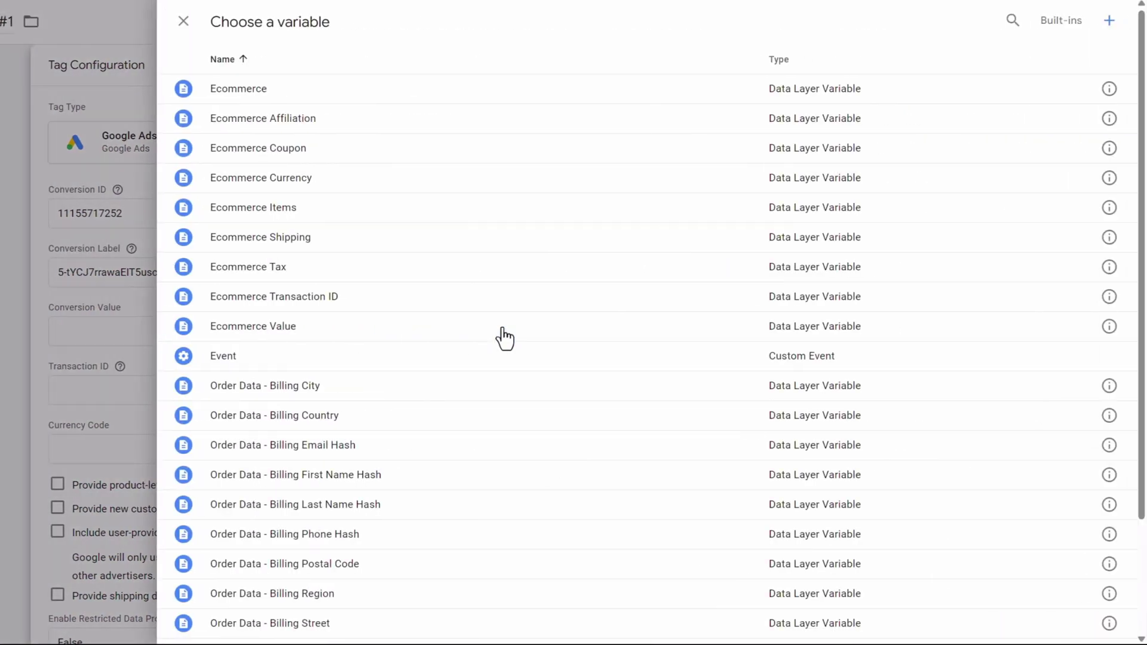
click(391, 332)
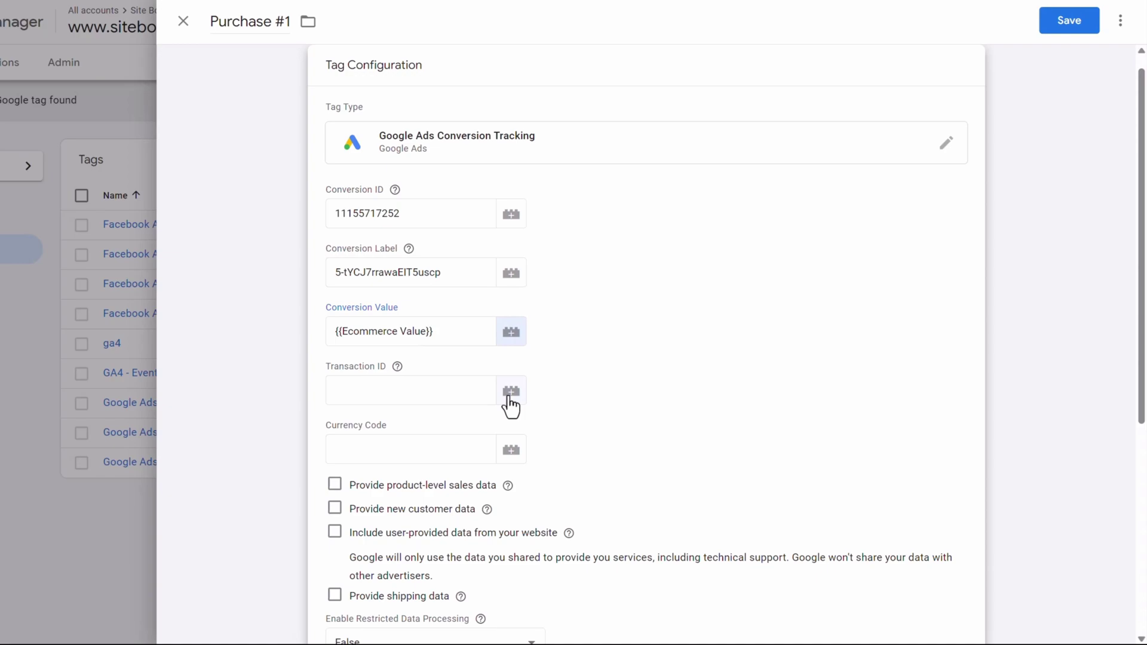
click(511, 394)
click(402, 300)
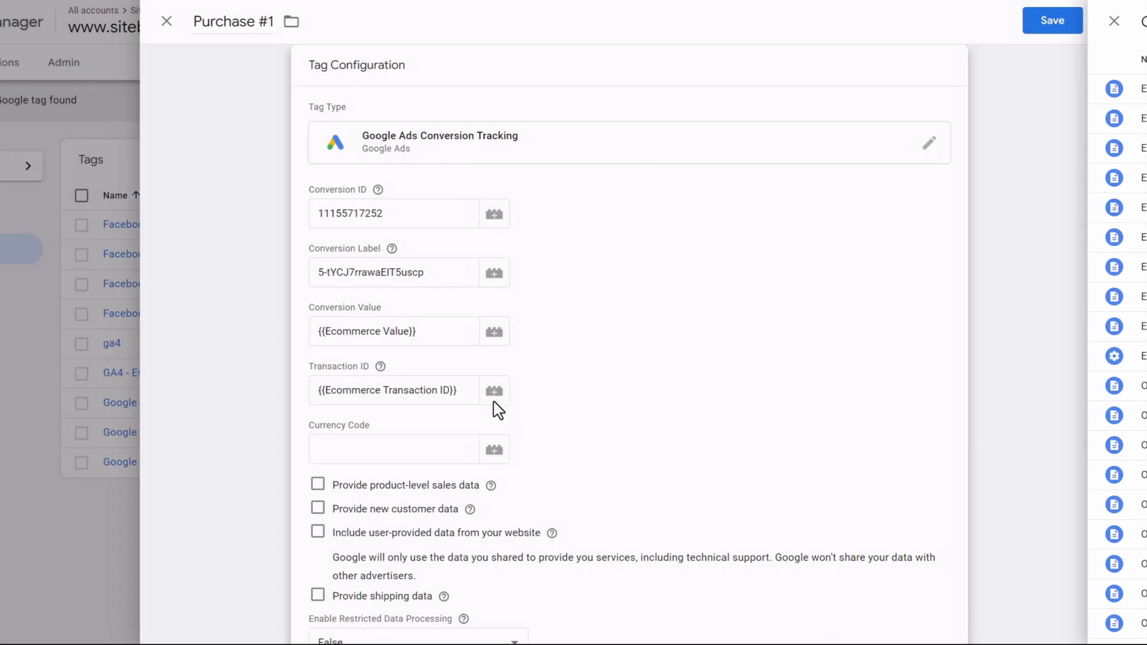
click(507, 450)
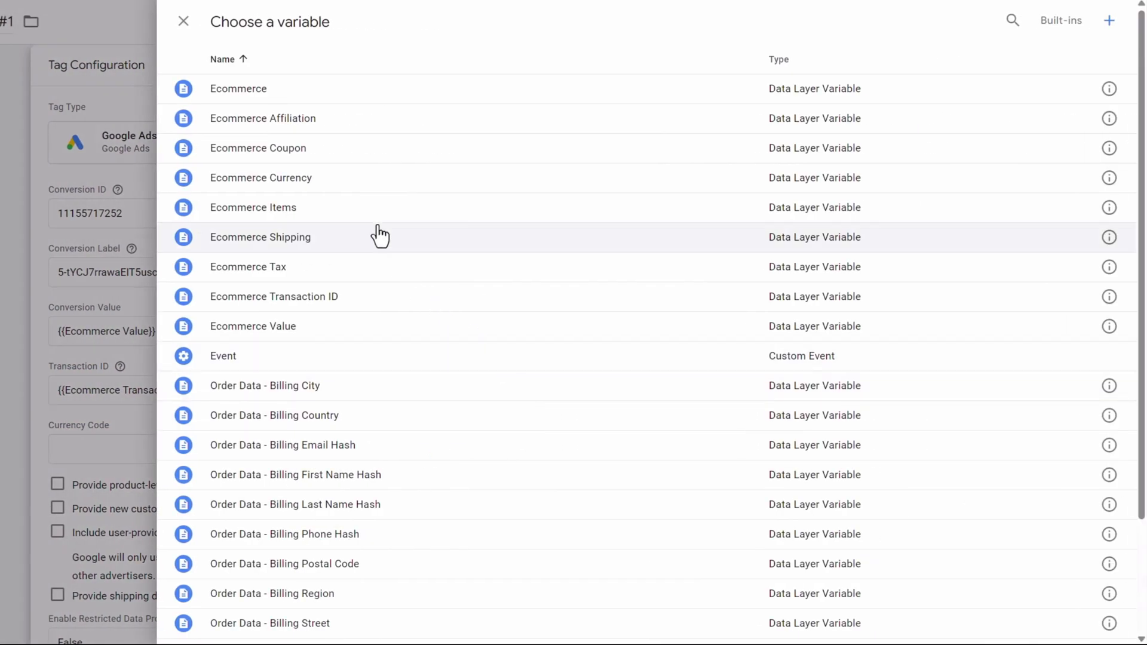
click(352, 179)
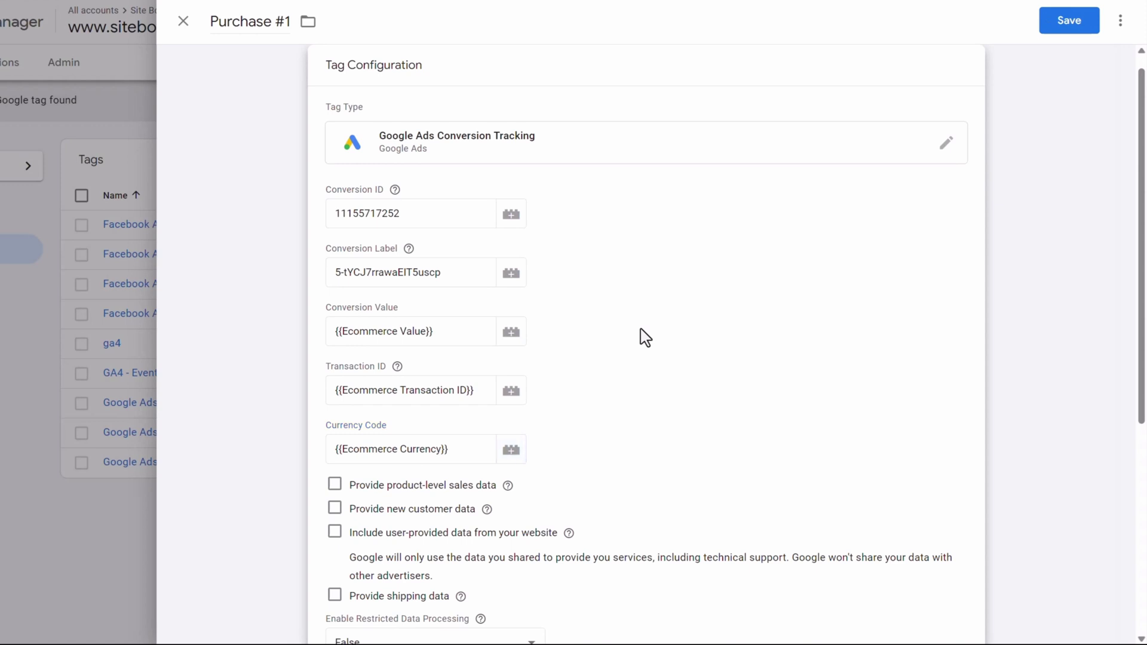
Check the order-received page's URL path on the website, and assign the Purchase page view trigger to the Purchase #1 tag
scroll(645, 338, down, 6)
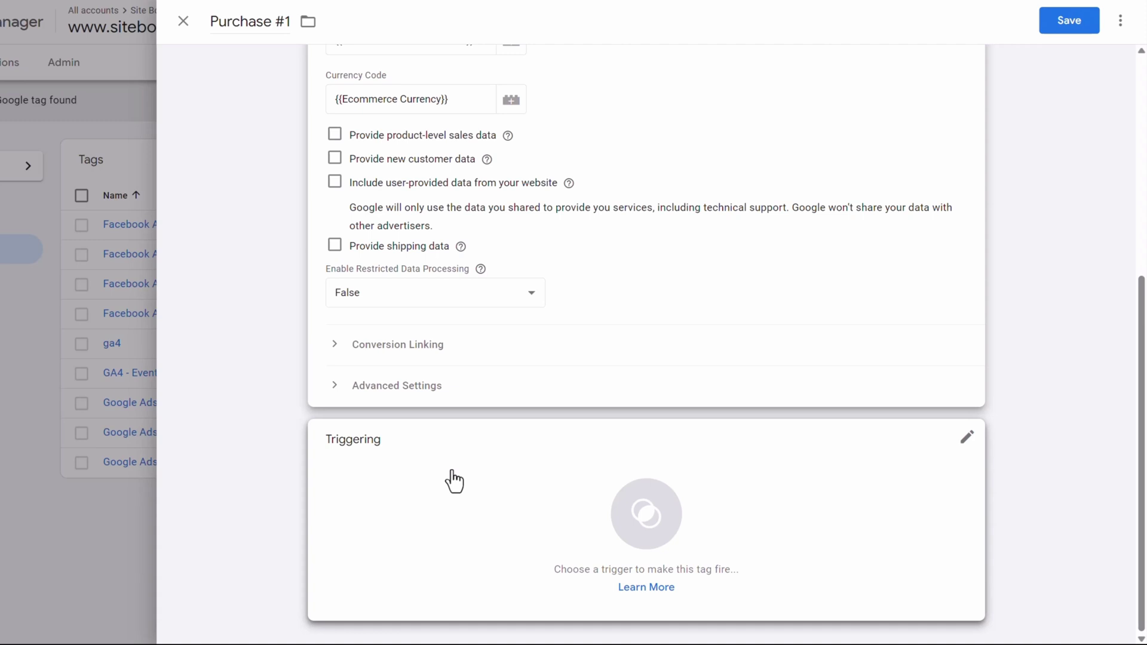
click(454, 481)
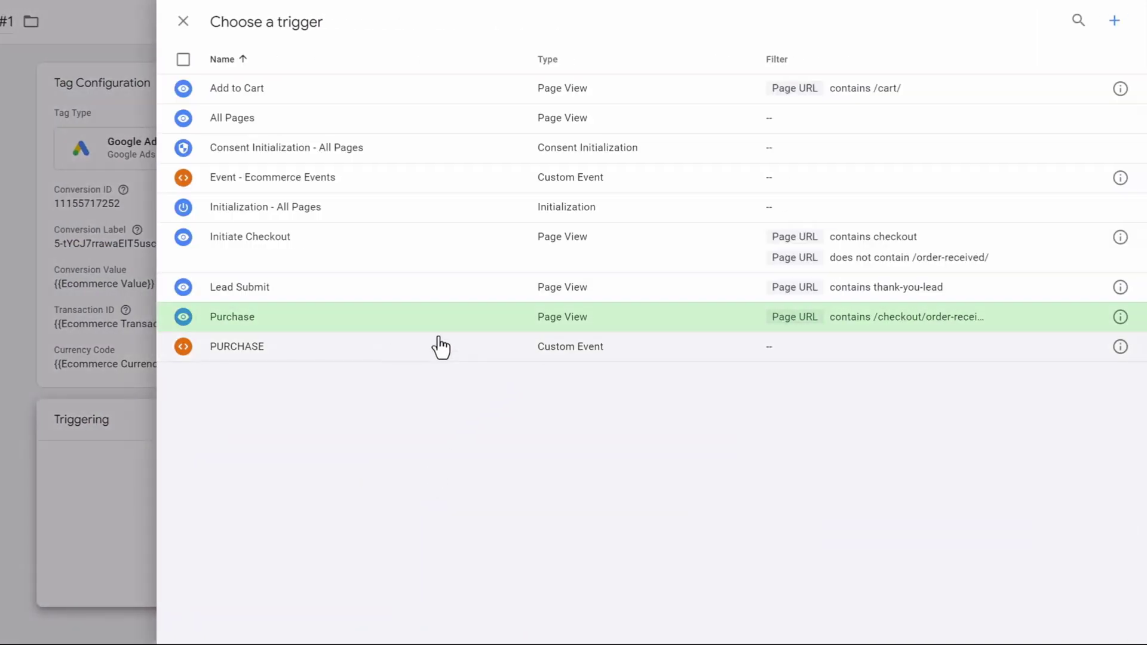
click(674, 9)
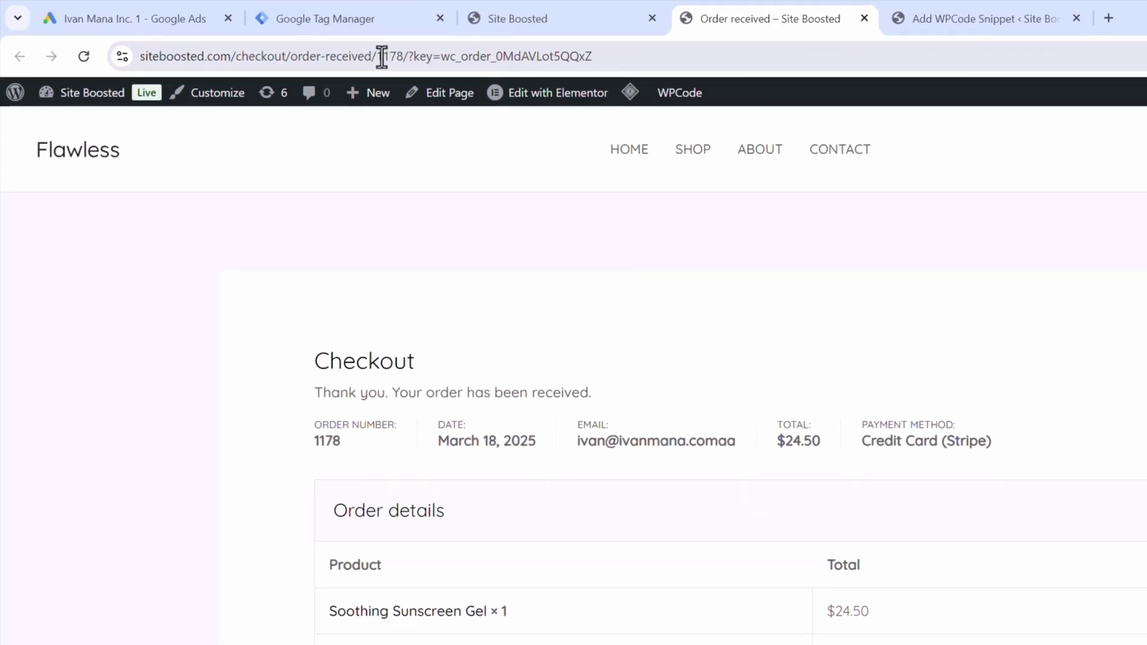
drag(320, 47, 221, 55)
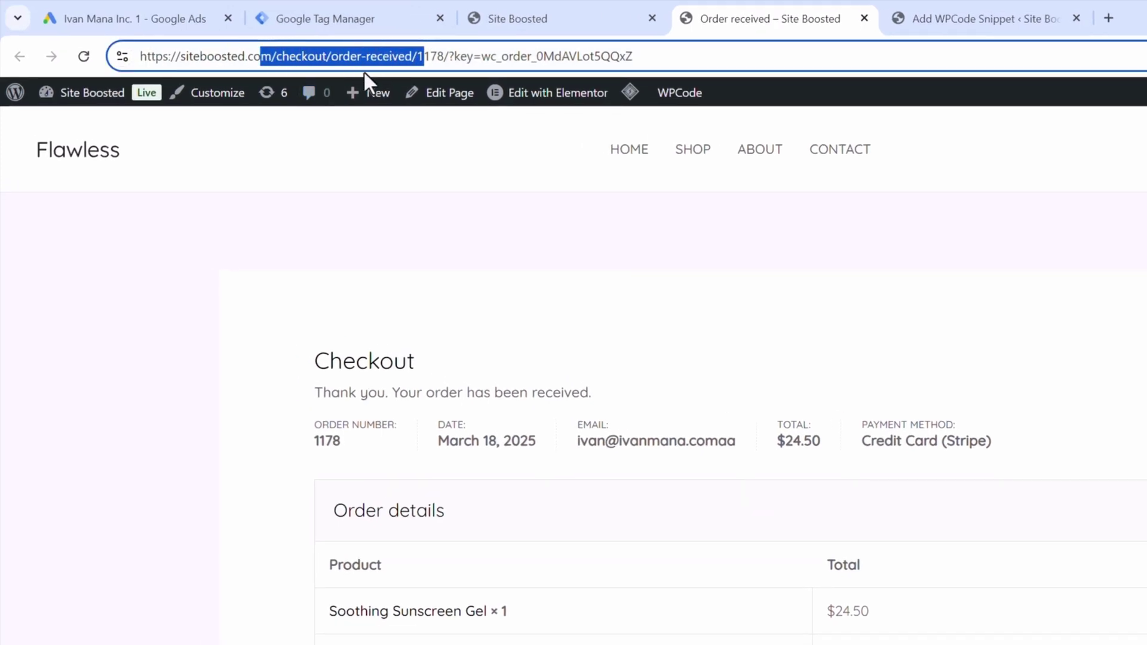
click(321, 12)
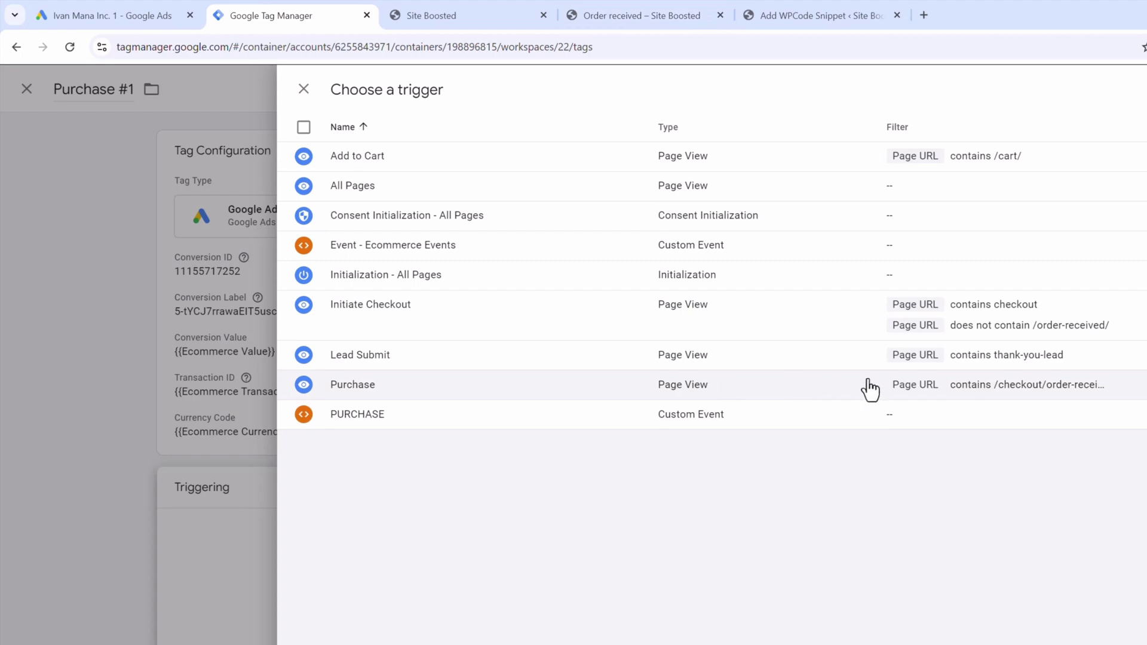
click(821, 394)
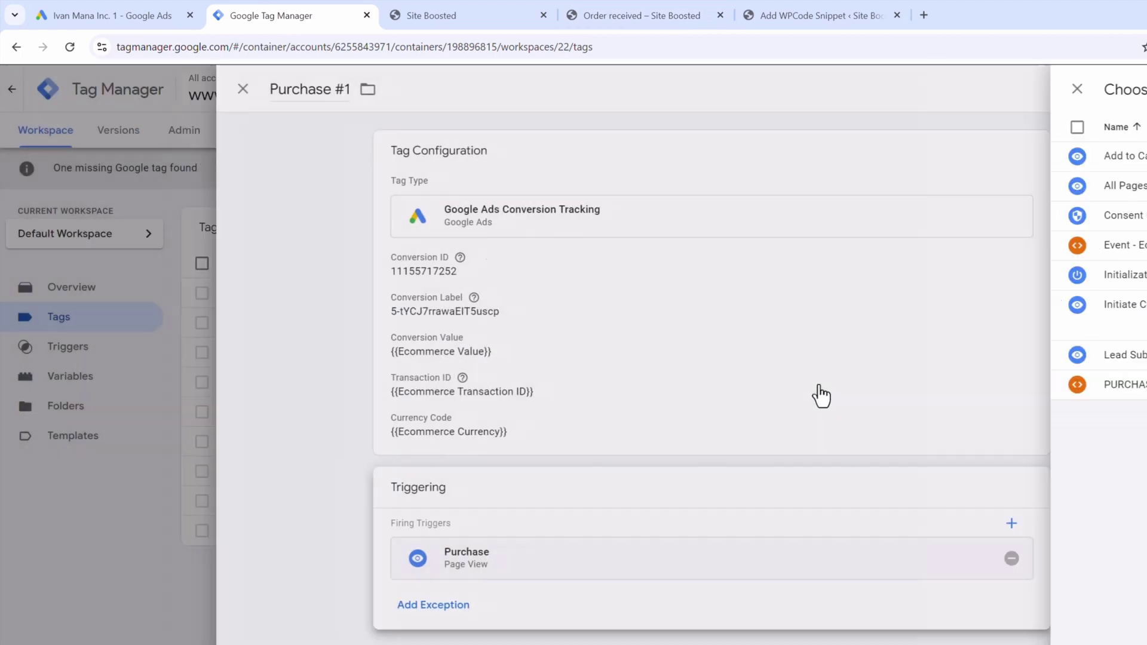
Review the Purchase trigger's Page URL condition, compare it with the order-received page's address, and close the trigger
click(918, 569)
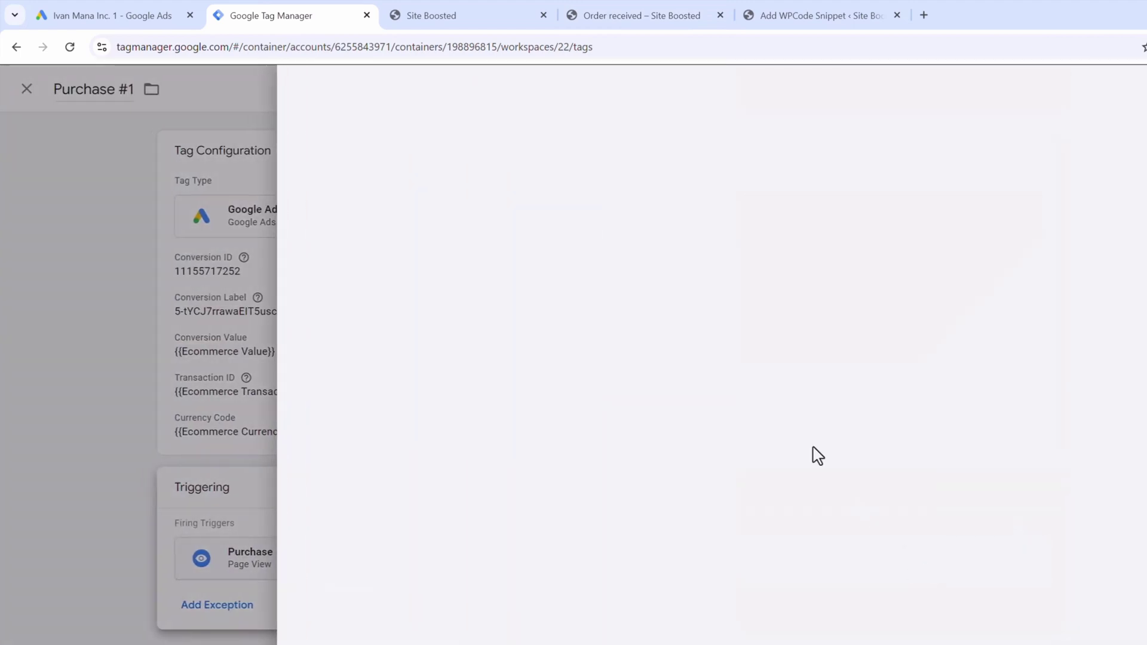
click(715, 286)
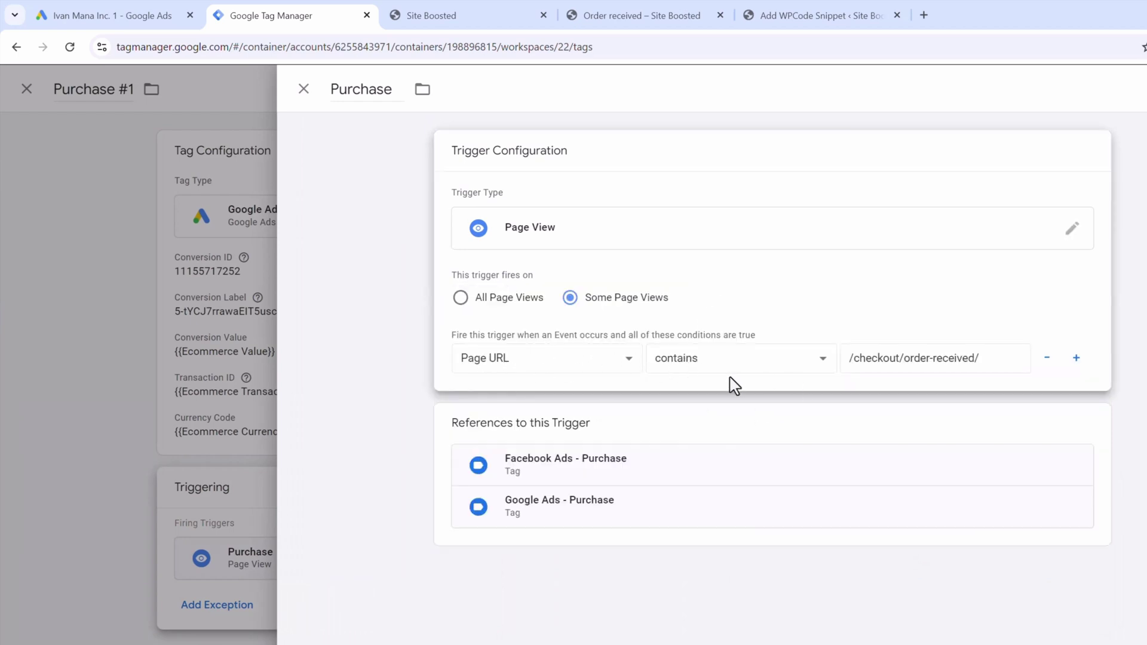
drag(1002, 362, 859, 371)
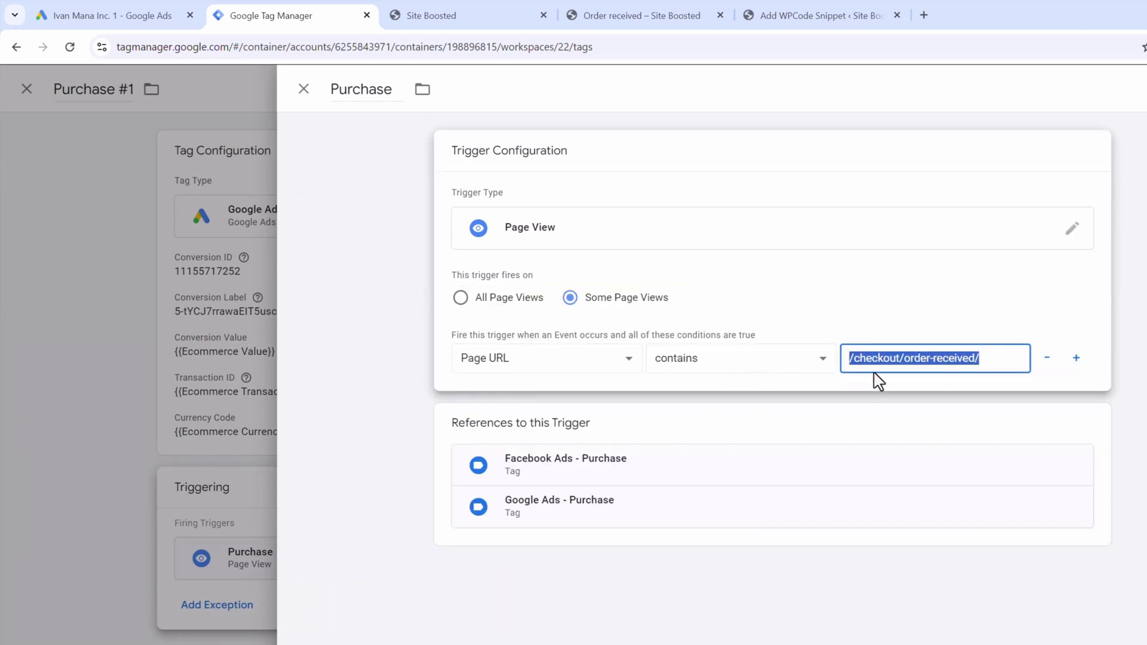
click(645, 15)
drag(218, 46, 354, 46)
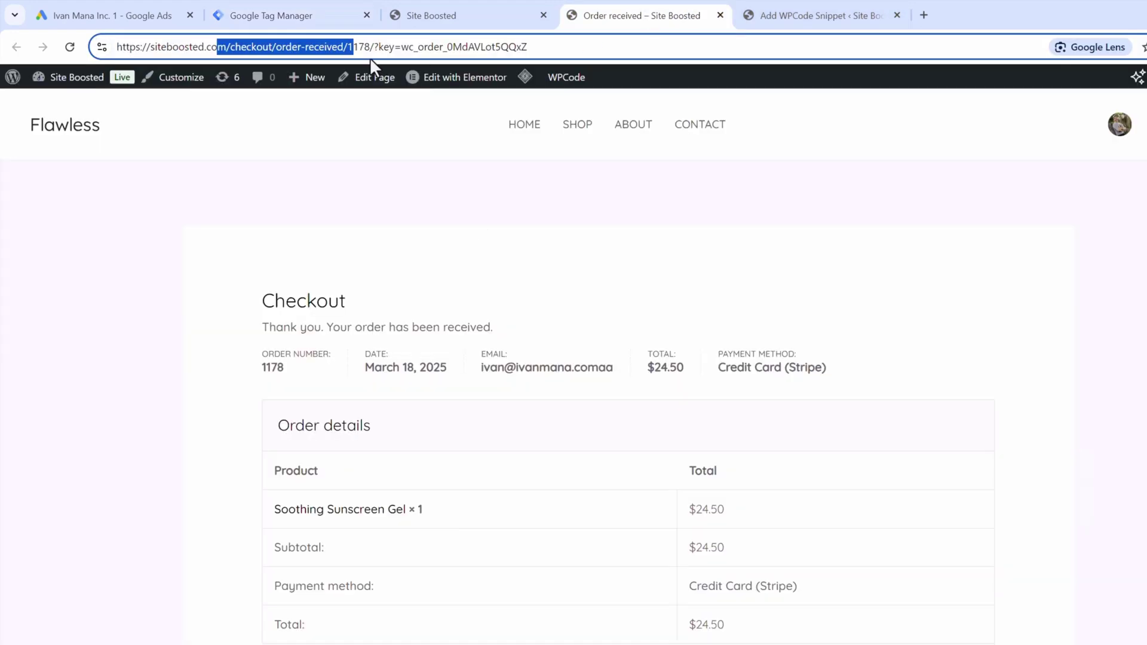
click(269, 12)
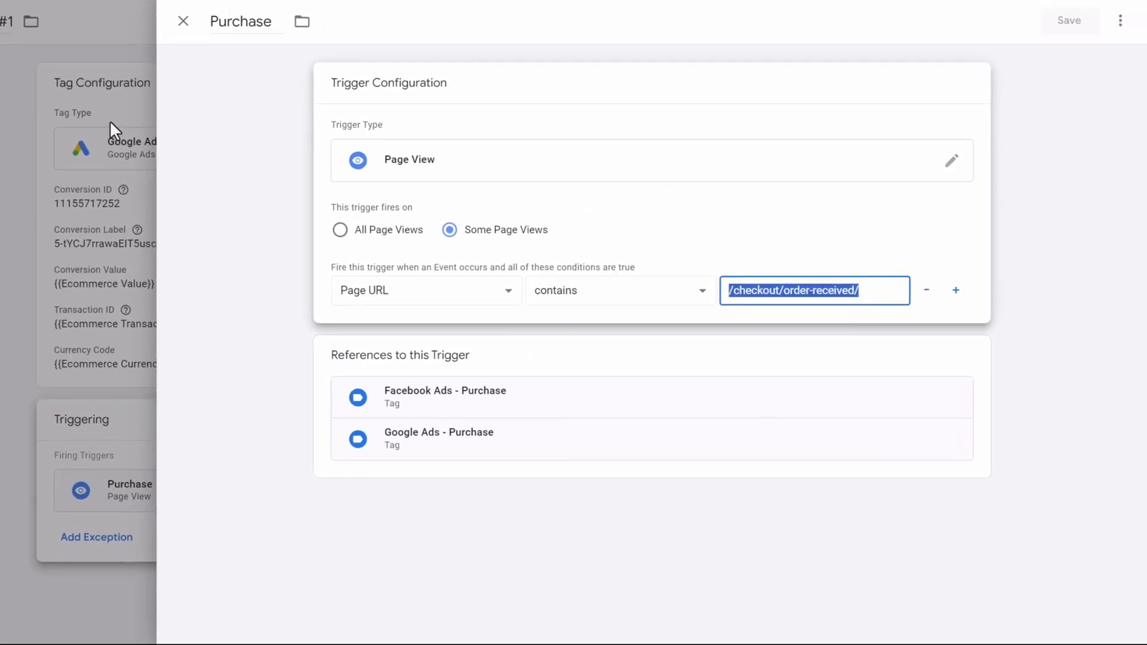
click(51, 190)
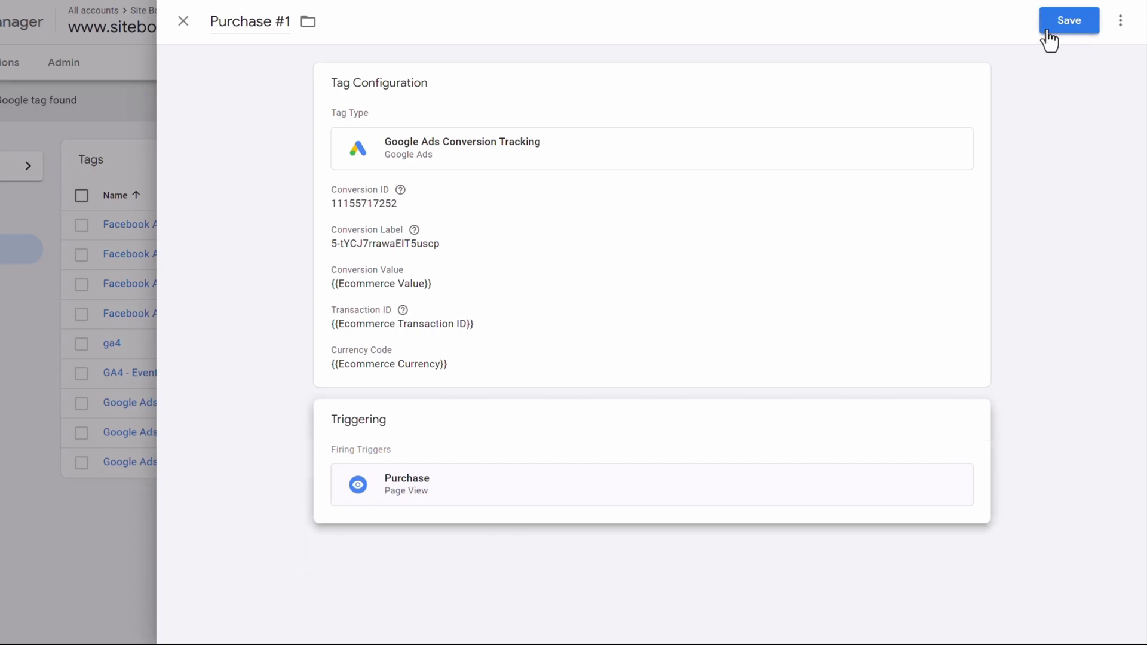
Save the Purchase #1 tag and fix the missing Google tag by adding the suggested tag to the Default Workspace
click(1048, 31)
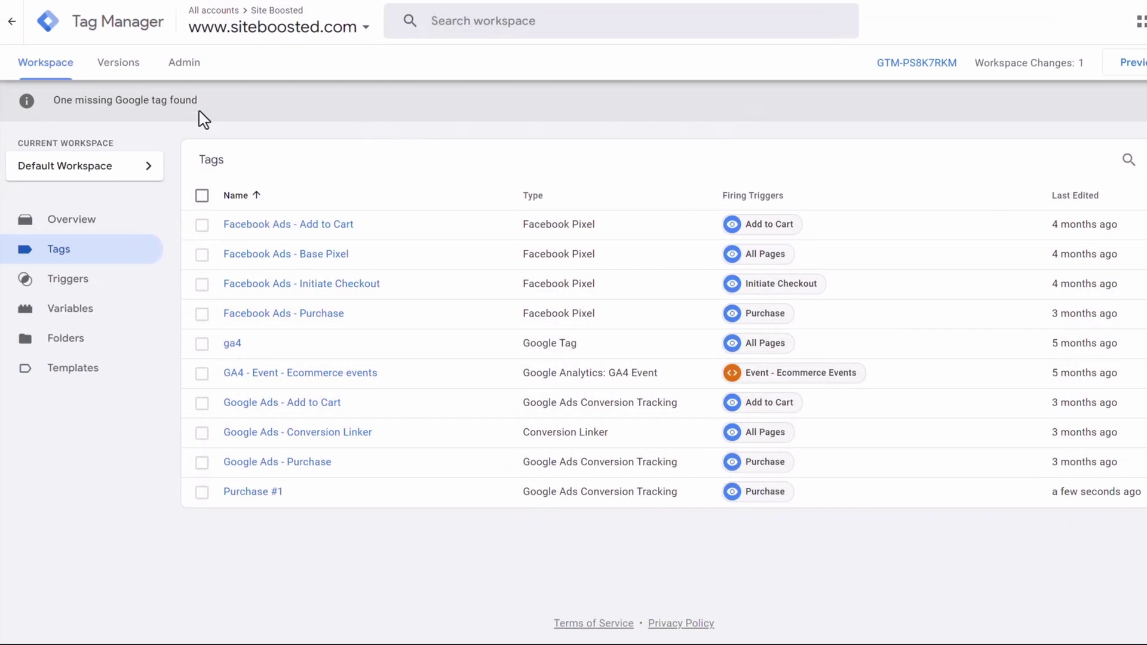
drag(231, 102, 50, 107)
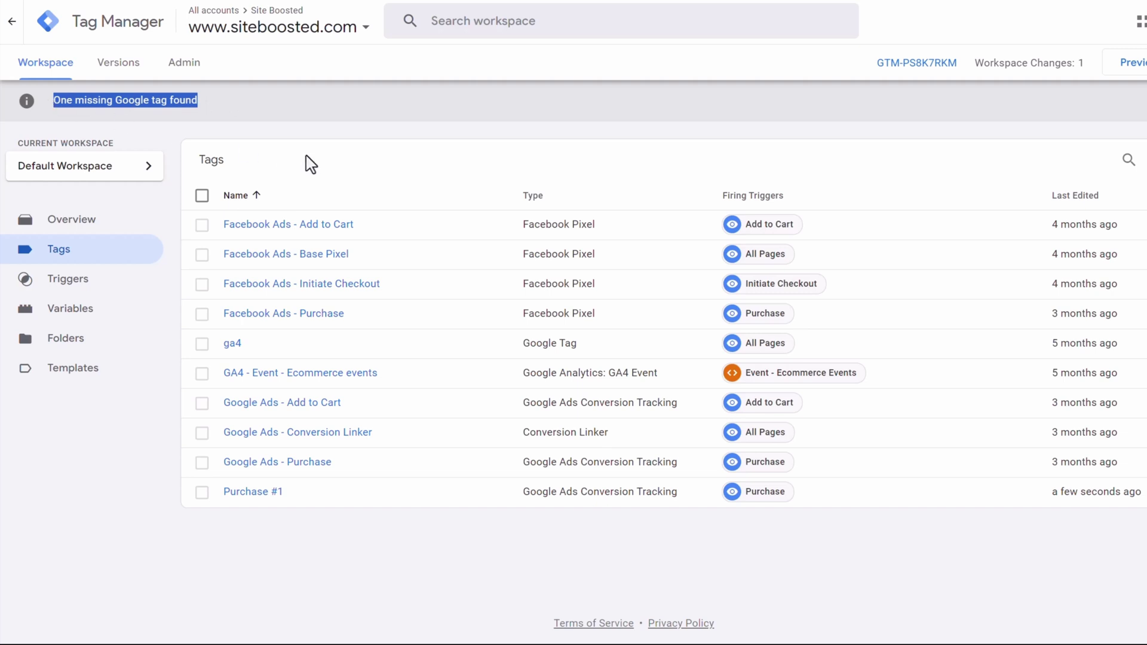
click(376, 125)
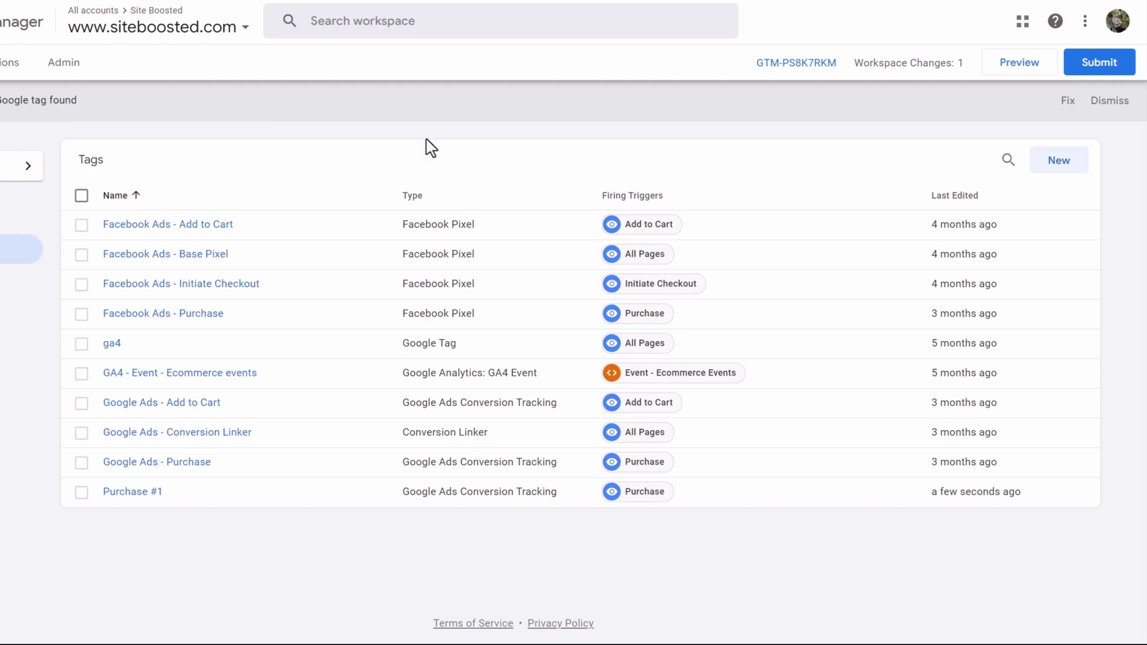
click(1067, 103)
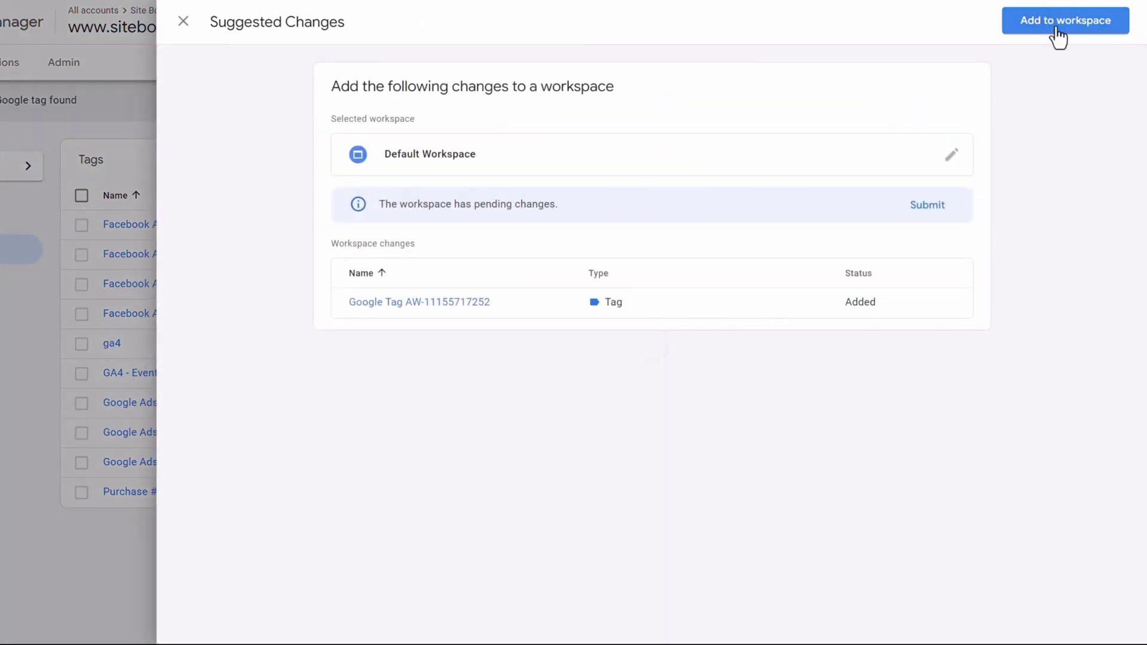
click(1055, 34)
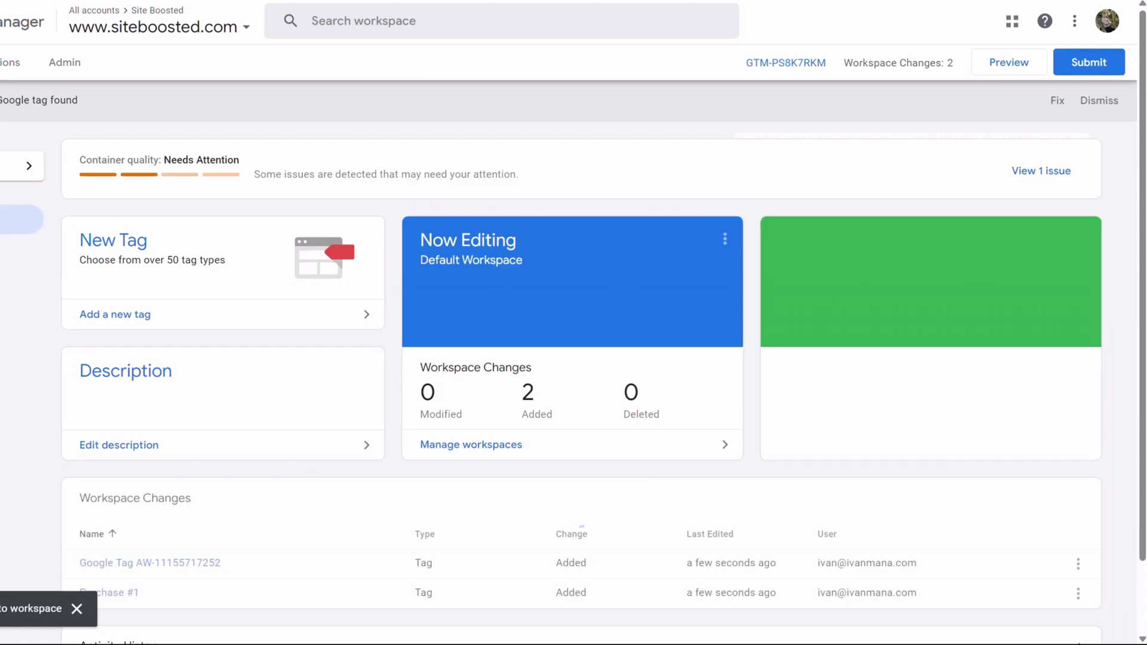
Open the newly added Google tag from the tag list, compare its tag ID with the Google Ads conversion ID, and close it
click(87, 258)
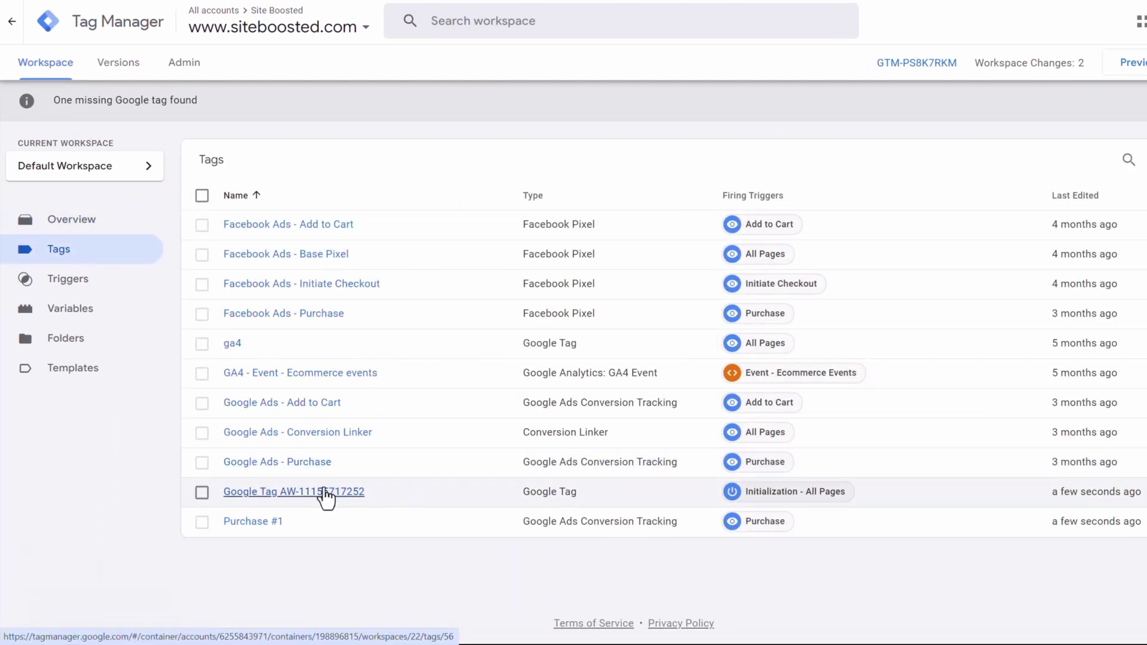
click(309, 503)
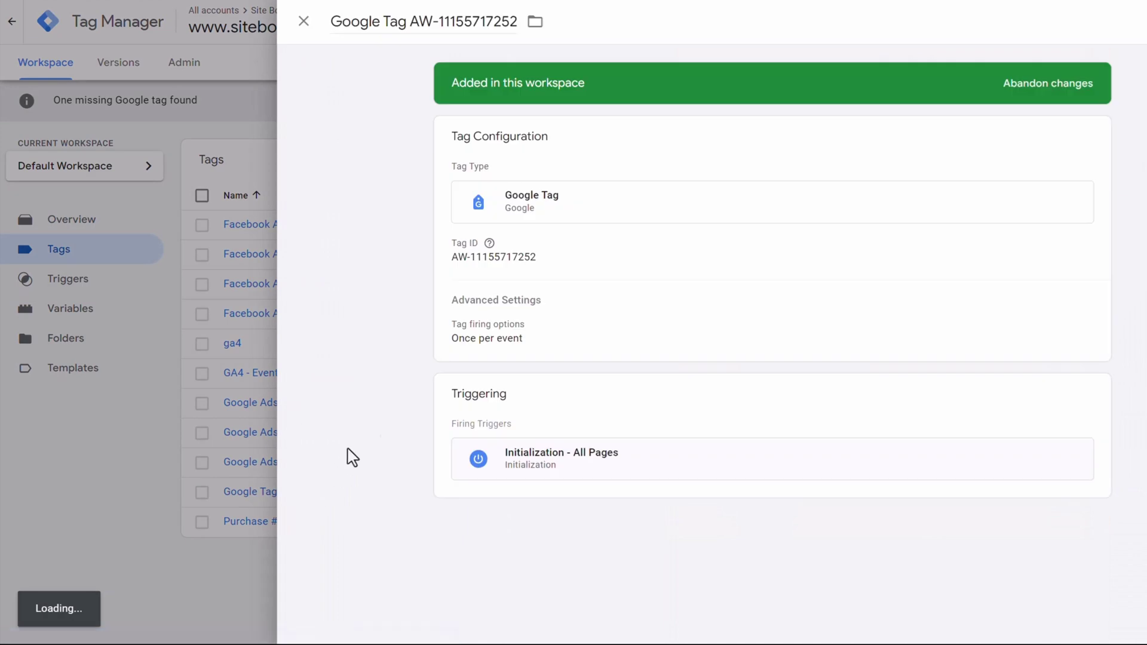
click(489, 242)
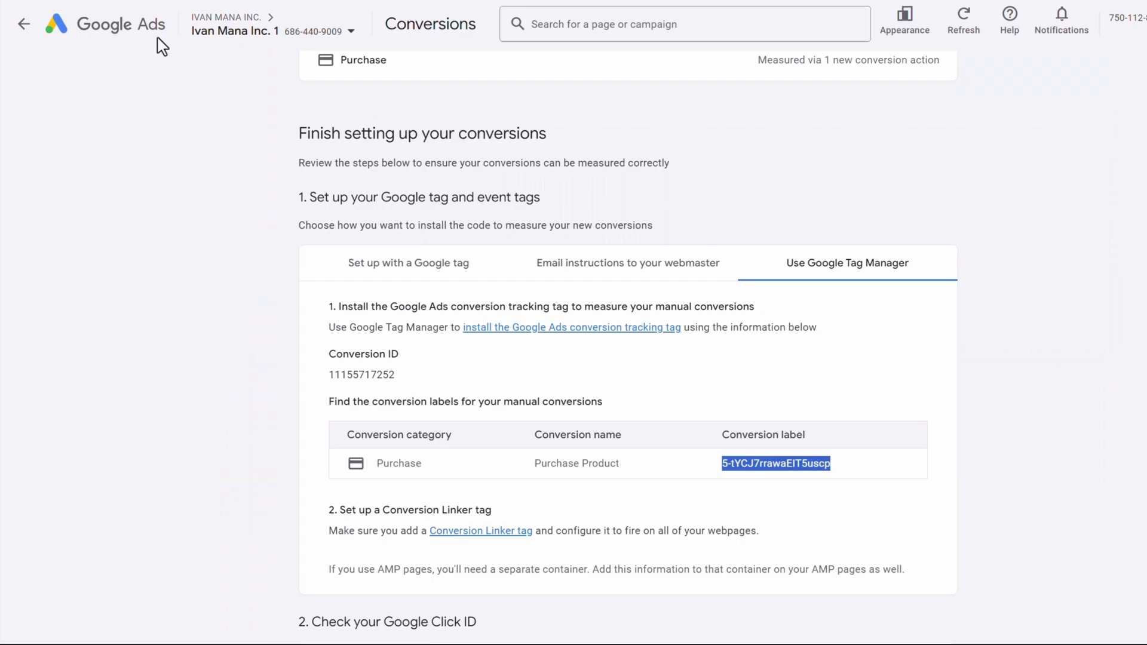
drag(402, 375, 323, 379)
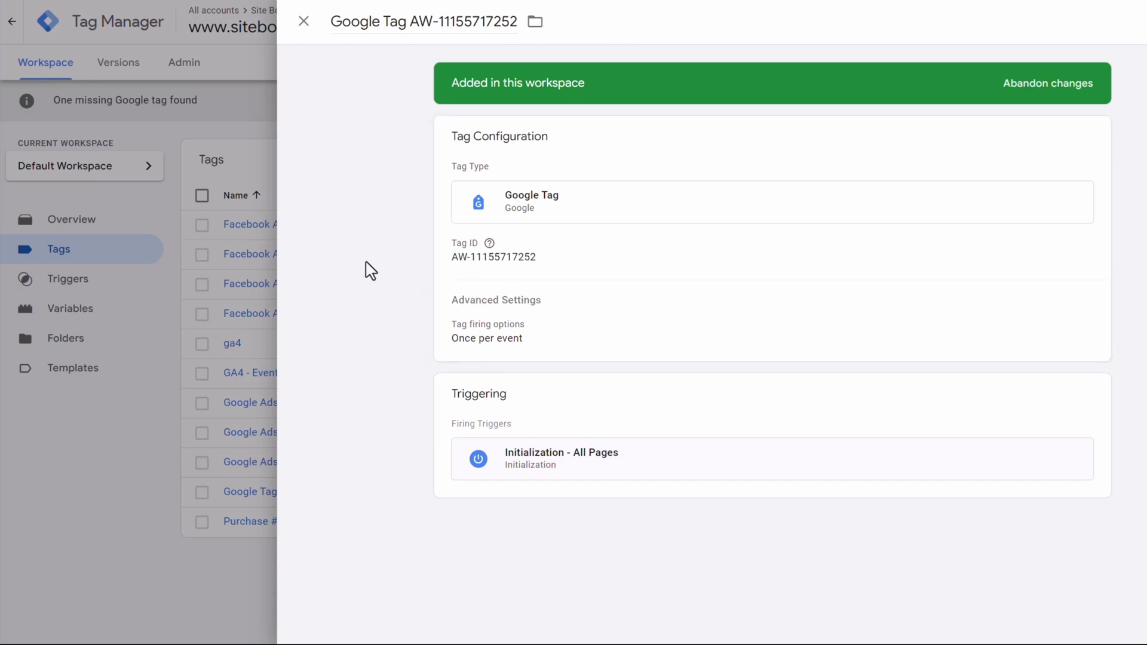
click(218, 220)
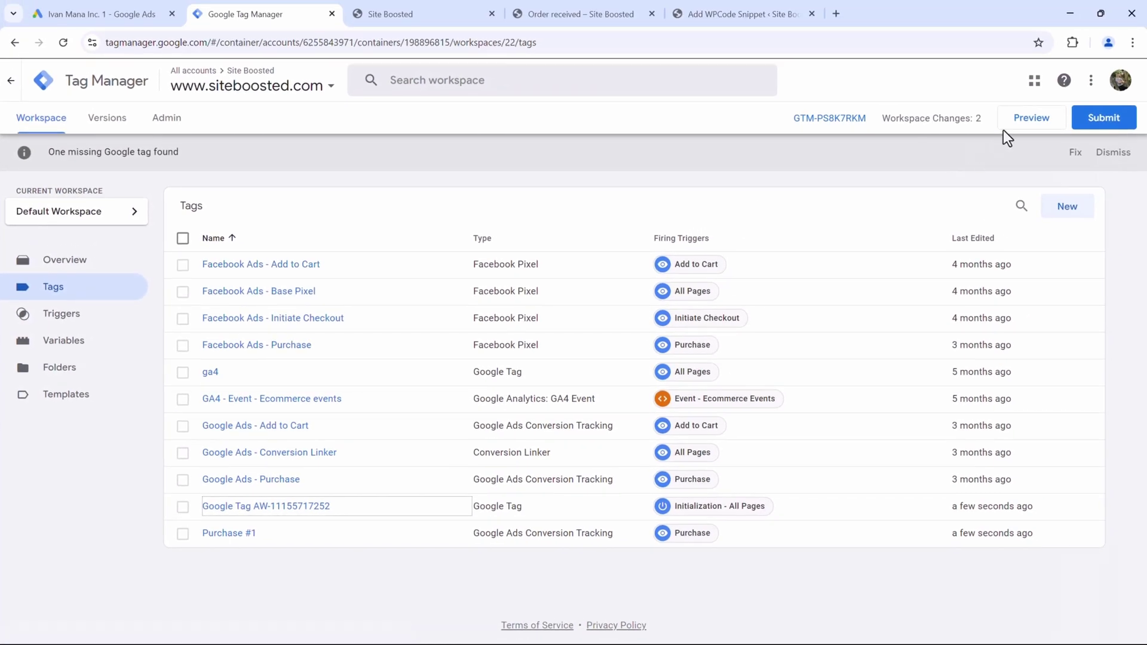
click(1024, 120)
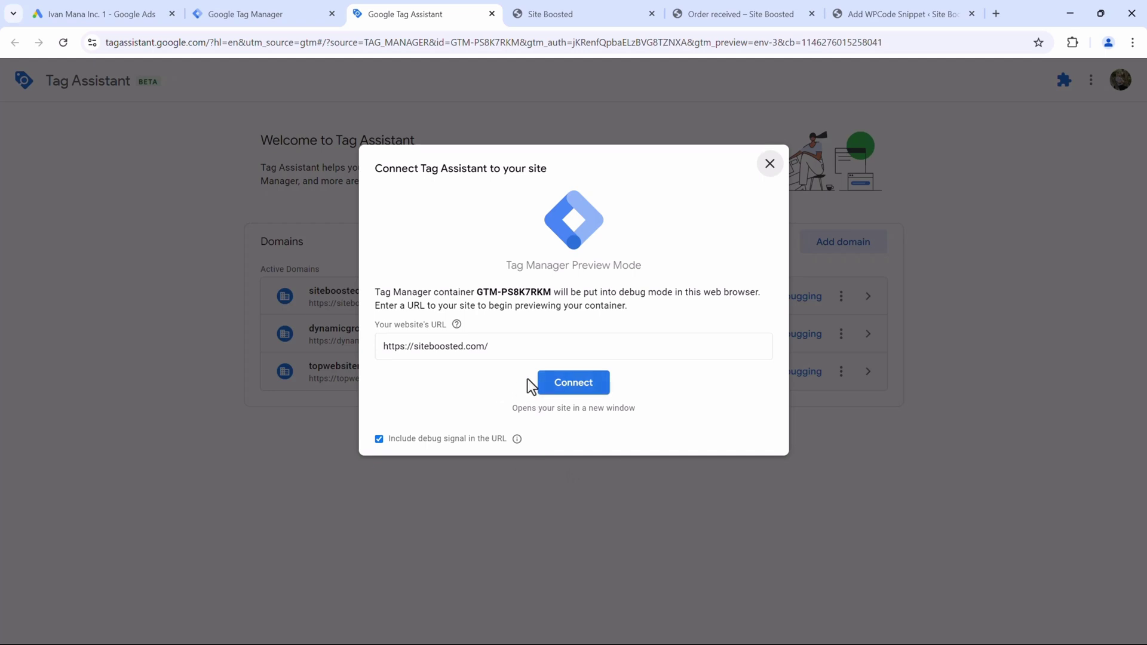
click(548, 386)
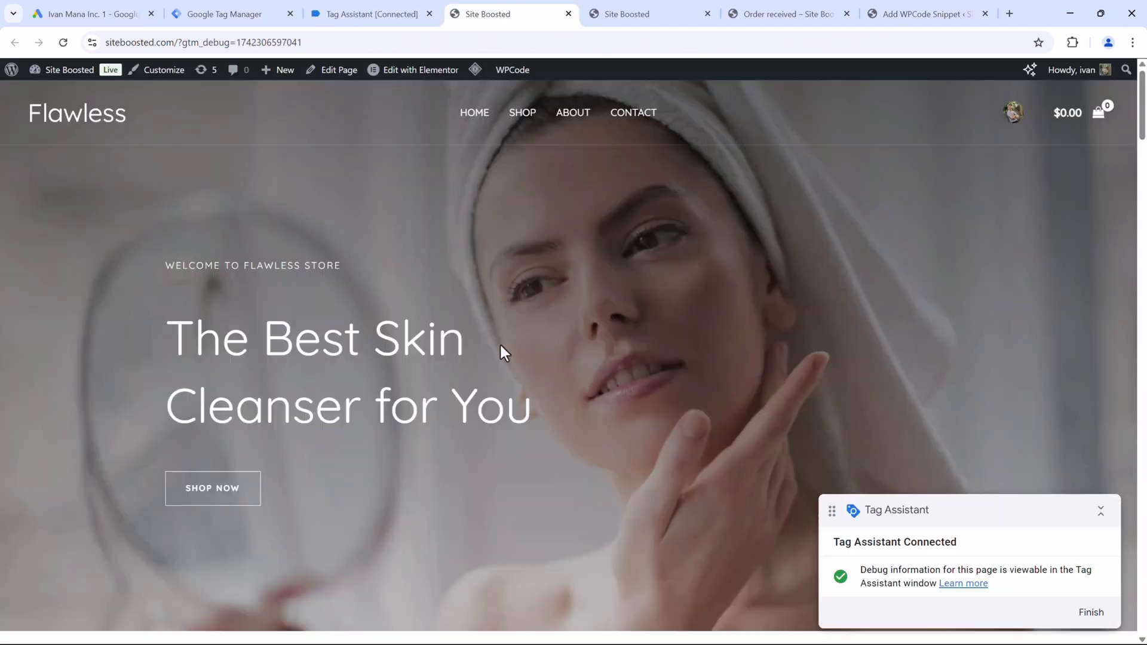
click(362, 12)
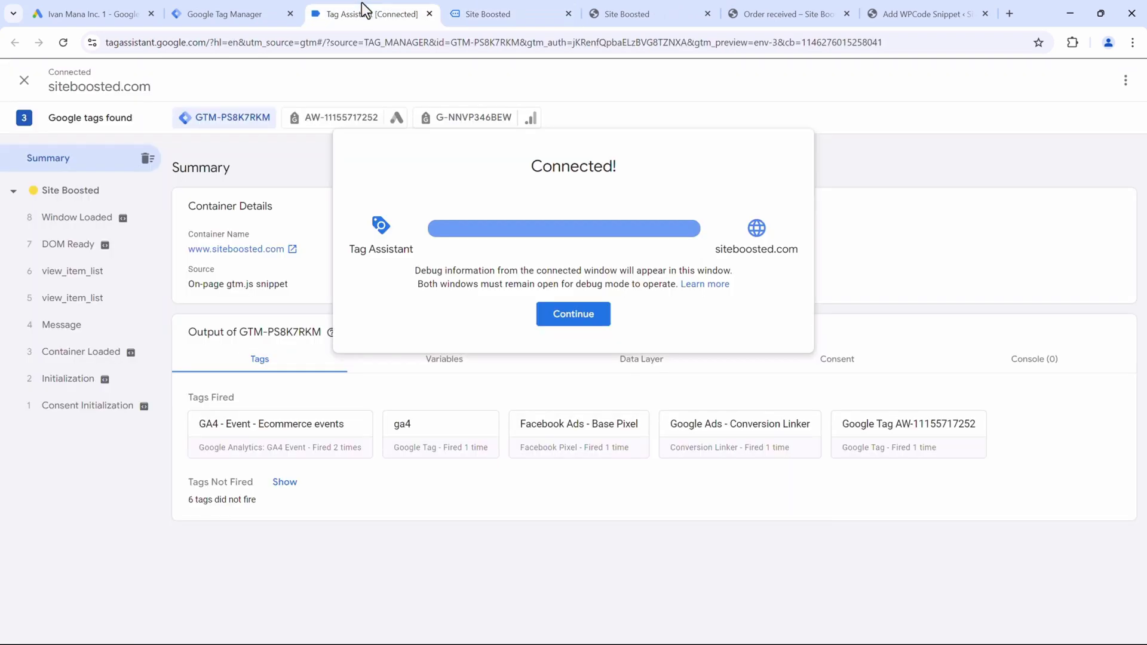
click(549, 317)
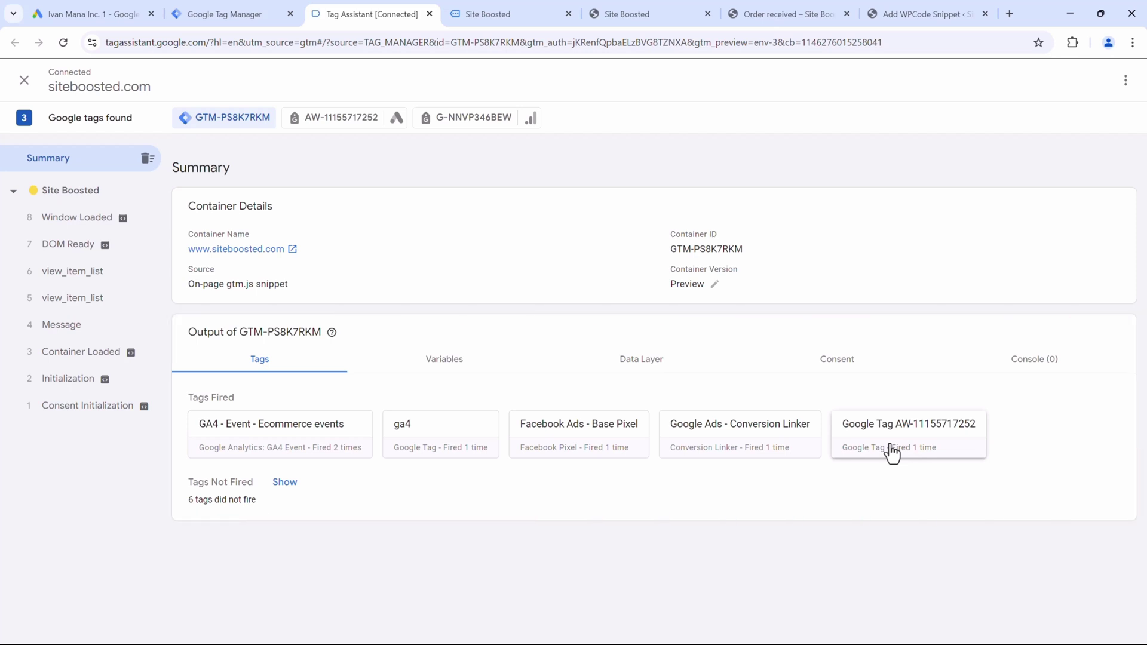
On the connected store site, add the Soothing Sunscreen Gel to the cart and view the cart
click(251, 12)
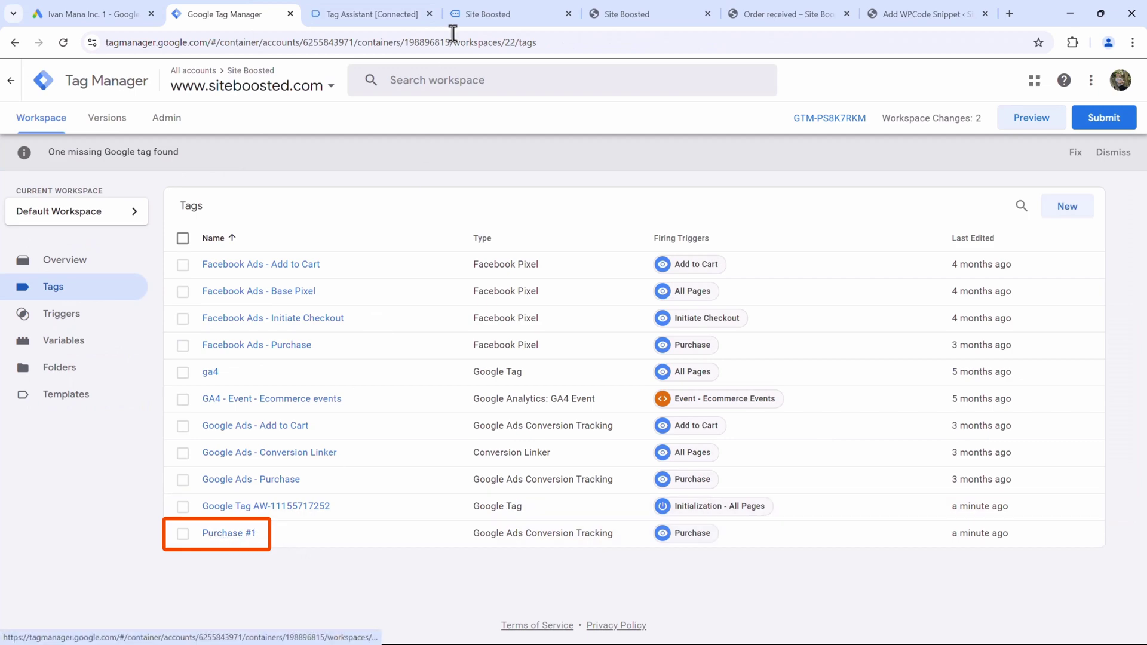
click(485, 5)
scroll(521, 310, down, 7)
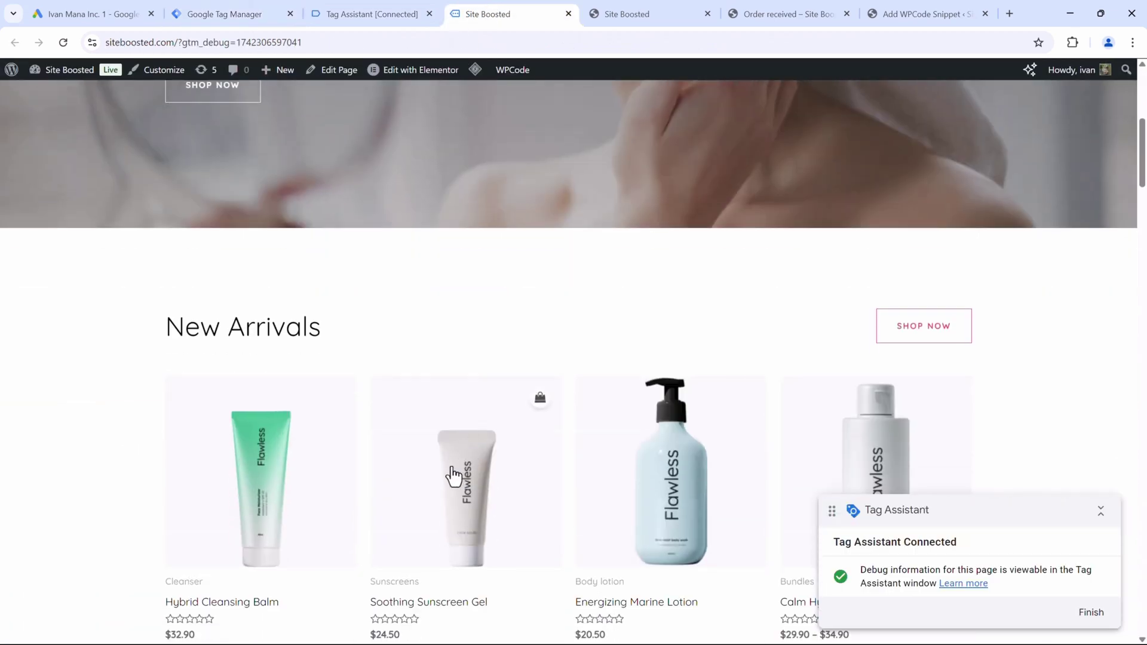
click(449, 481)
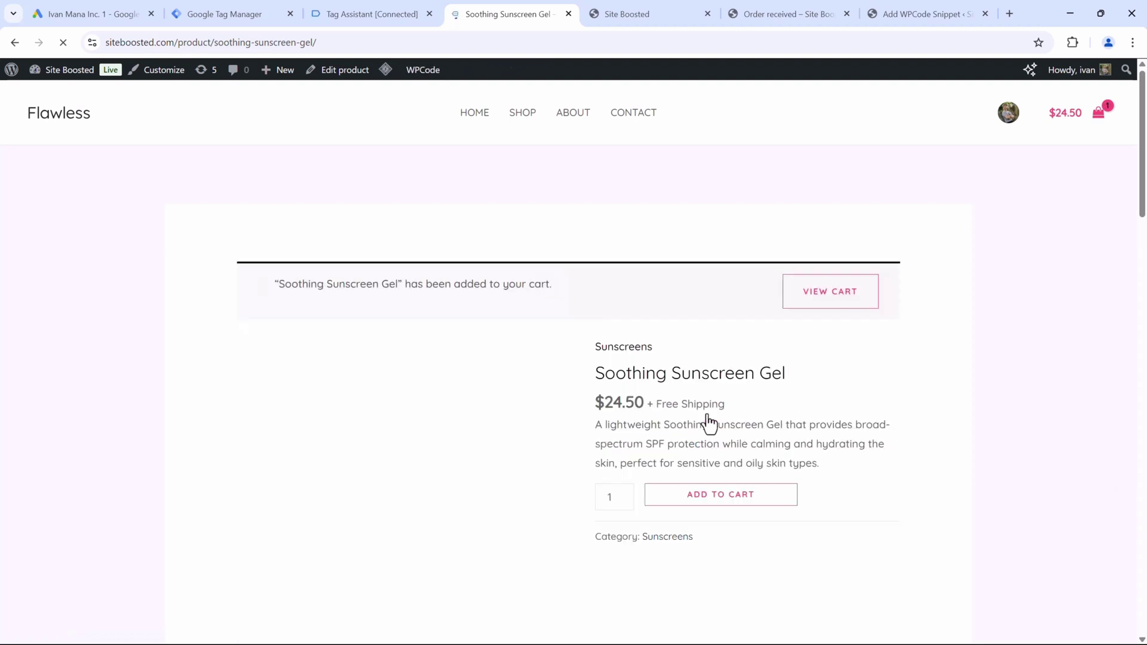
click(818, 314)
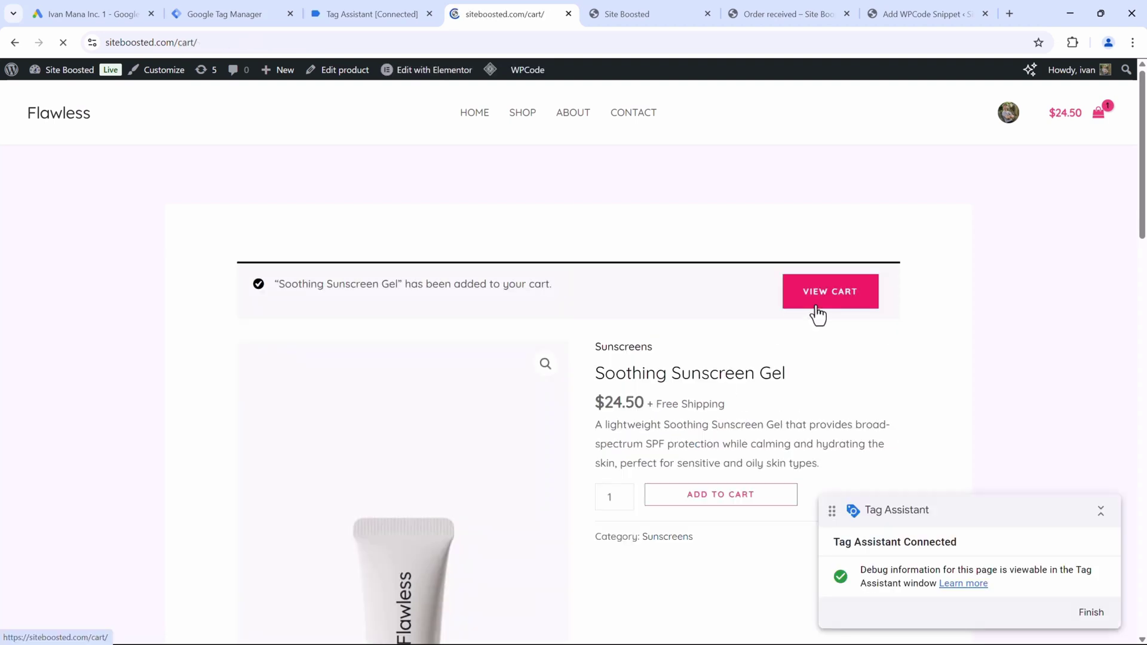
Proceed to checkout and place the test order with the prefilled billing details and saved test card
scroll(705, 389, down, 3)
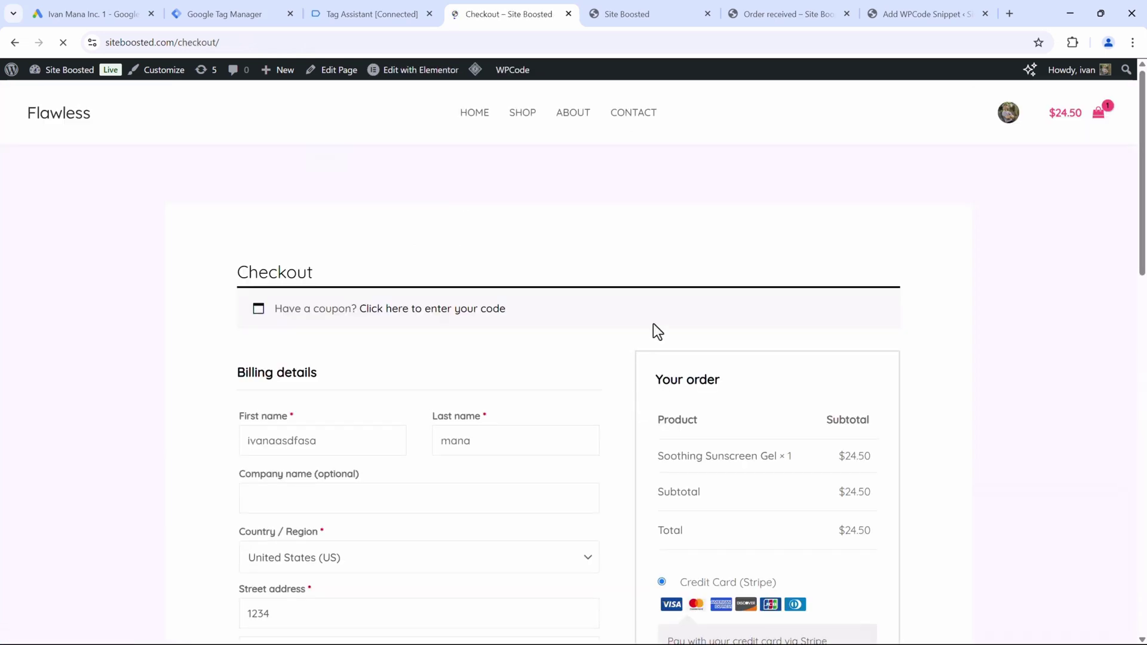
scroll(654, 324, down, 5)
scroll(655, 324, down, 2)
click(717, 349)
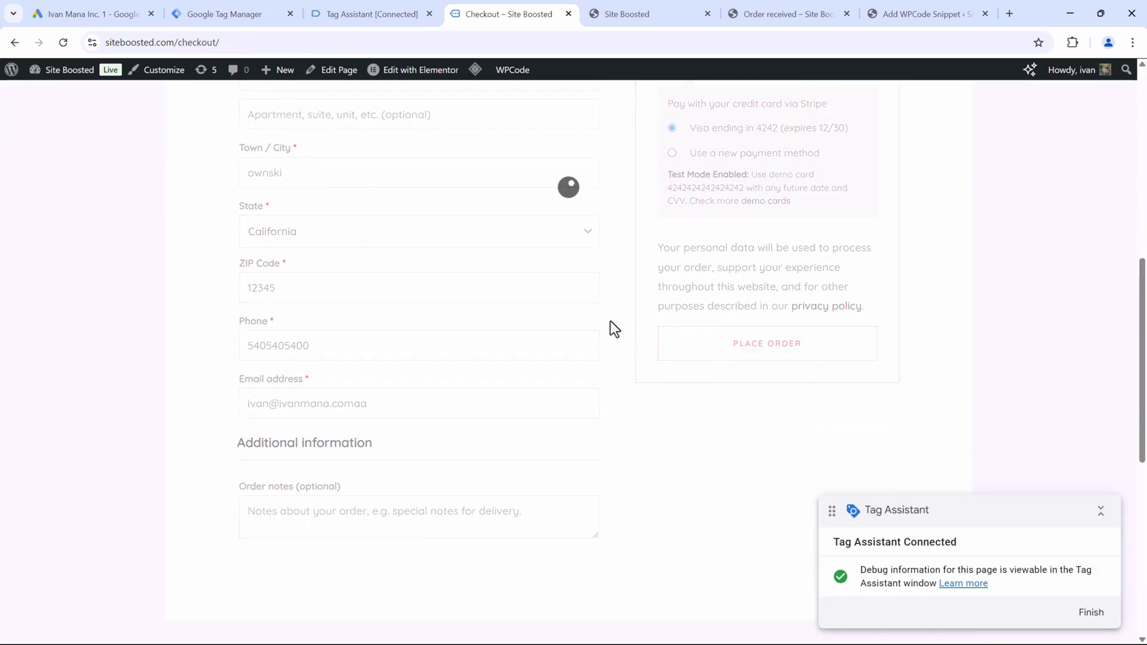
In Tag Assistant, inspect the purchase event's variables for Ecommerce Currency, Transaction ID and Value
click(352, 13)
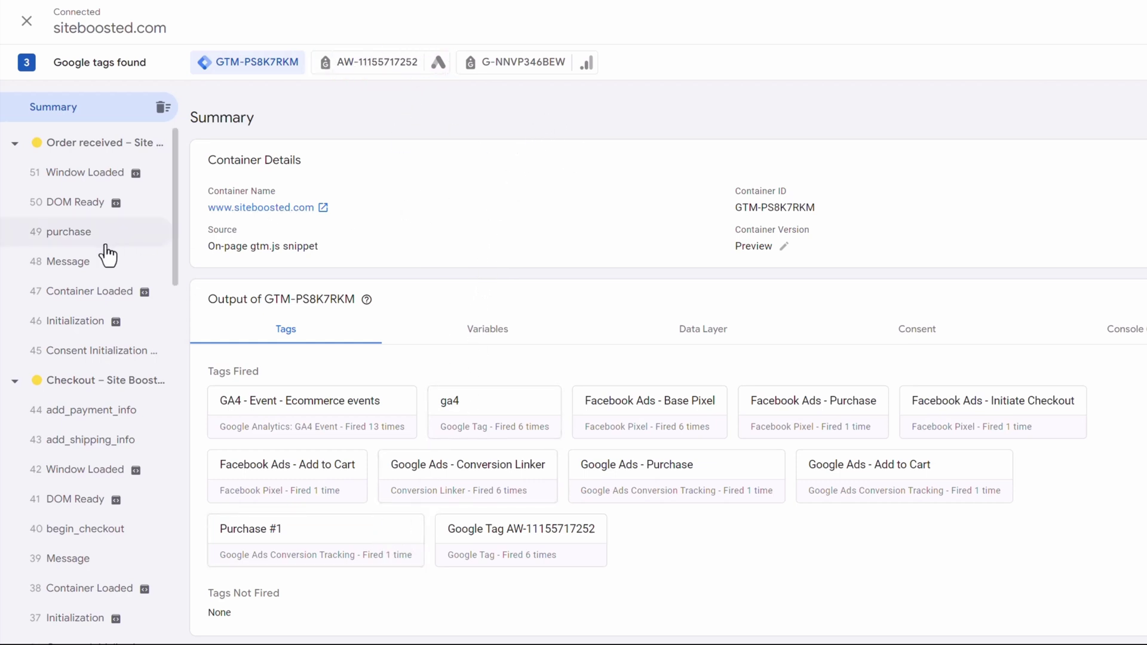
click(122, 236)
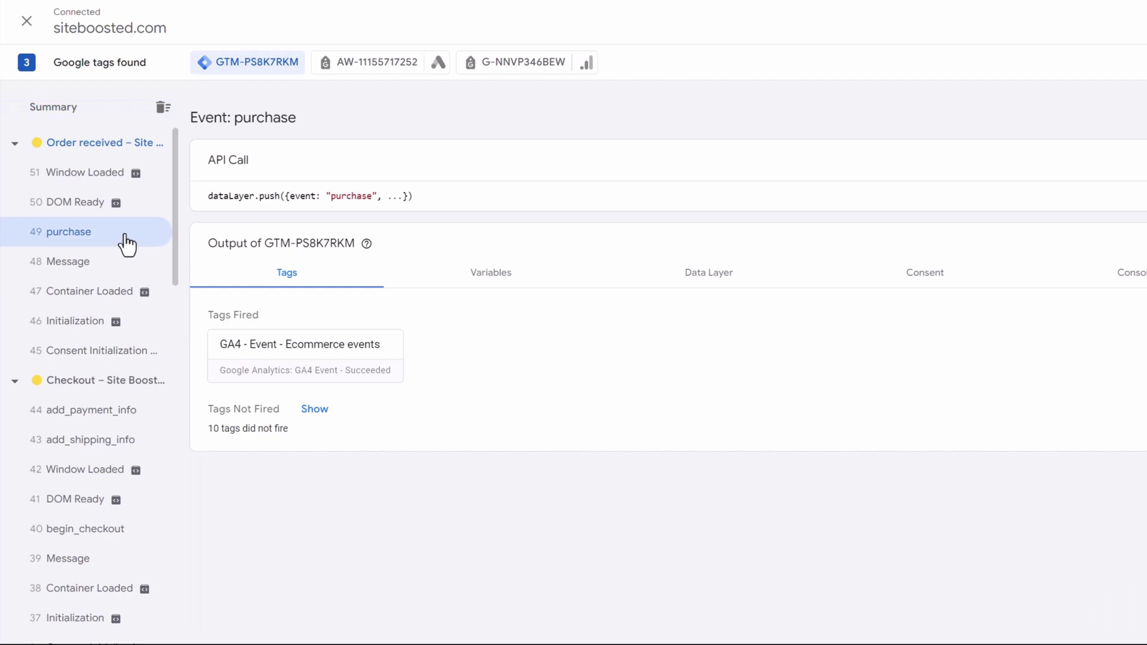
click(521, 273)
scroll(820, 448, down, 3)
scroll(823, 448, down, 4)
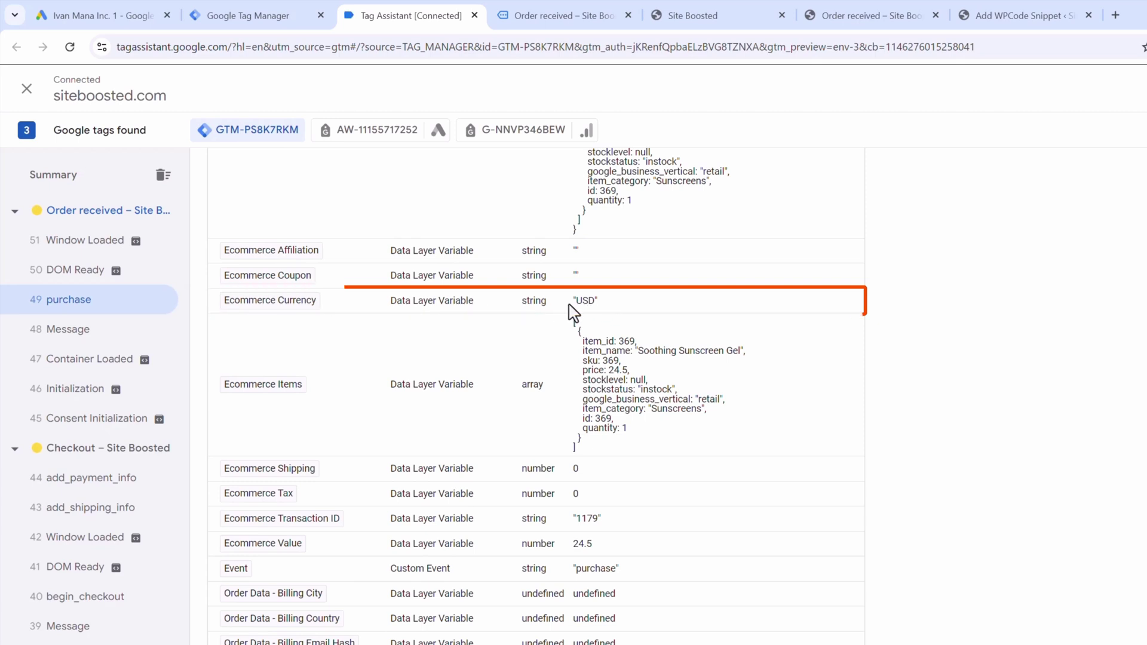
scroll(658, 451, down, 1)
drag(658, 451, 248, 456)
double_click(582, 469)
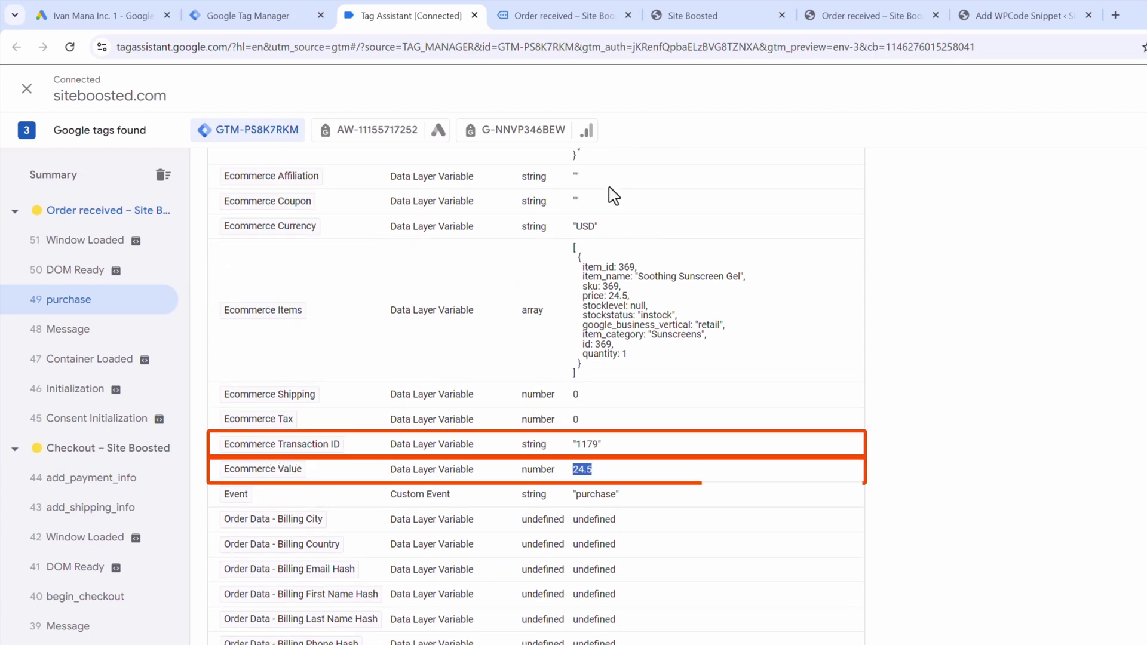
Compare the order-received page's total with the Ecommerce Value recorded for the purchase event in Tag Assistant
click(857, 9)
click(671, 366)
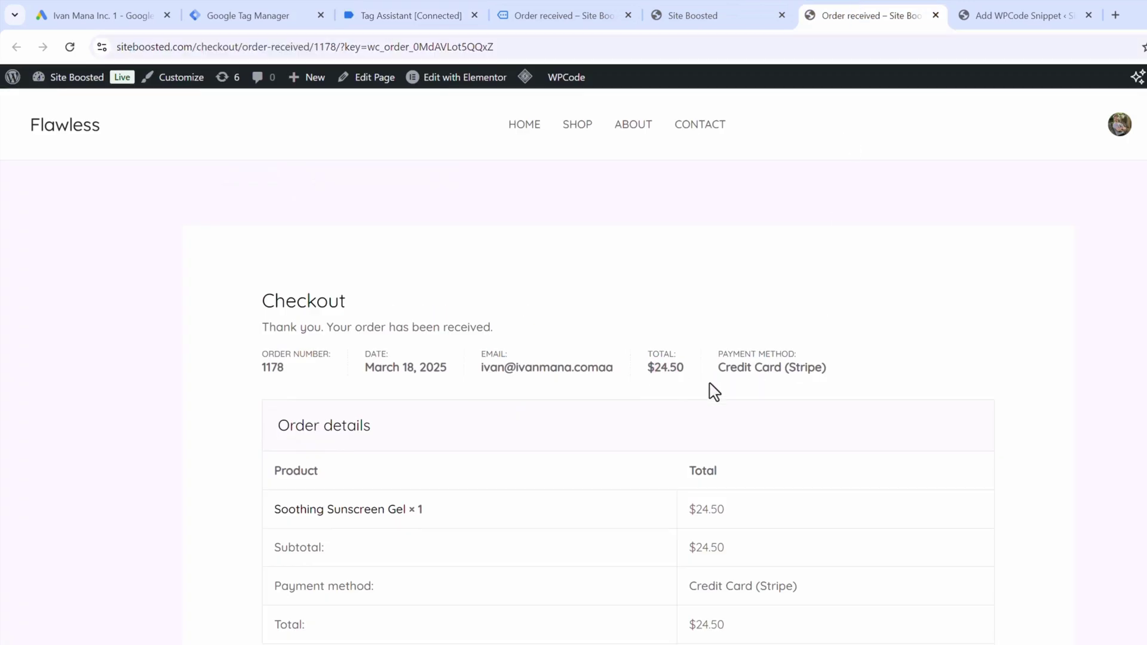
click(431, 14)
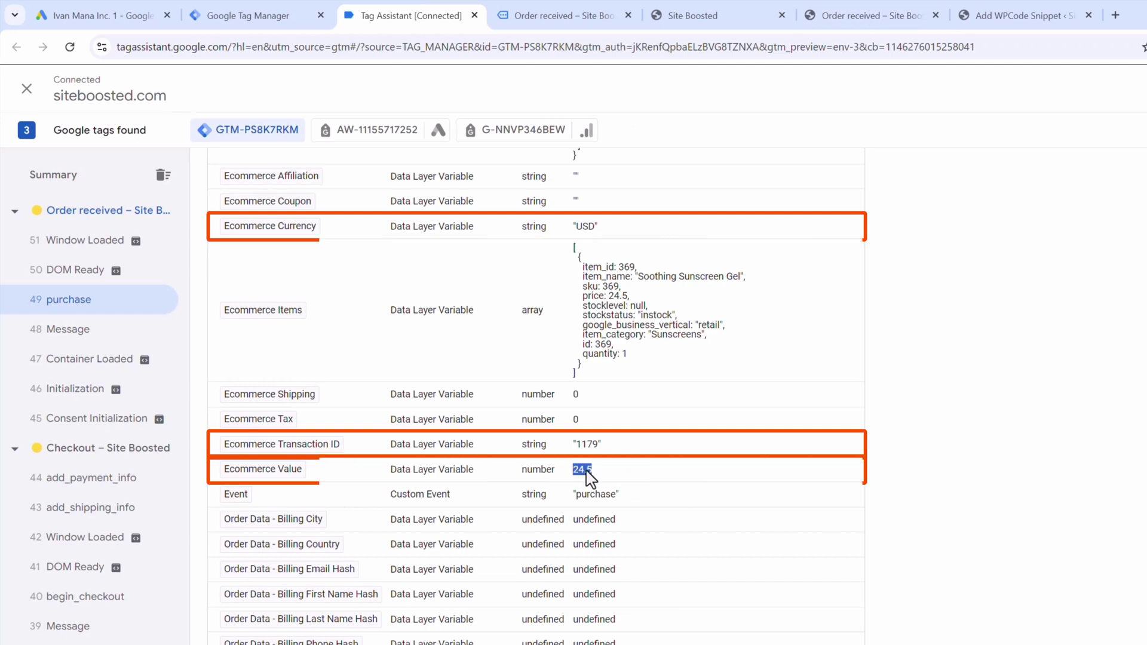
scroll(615, 508, up, 2)
click(618, 545)
scroll(618, 545, up, 7)
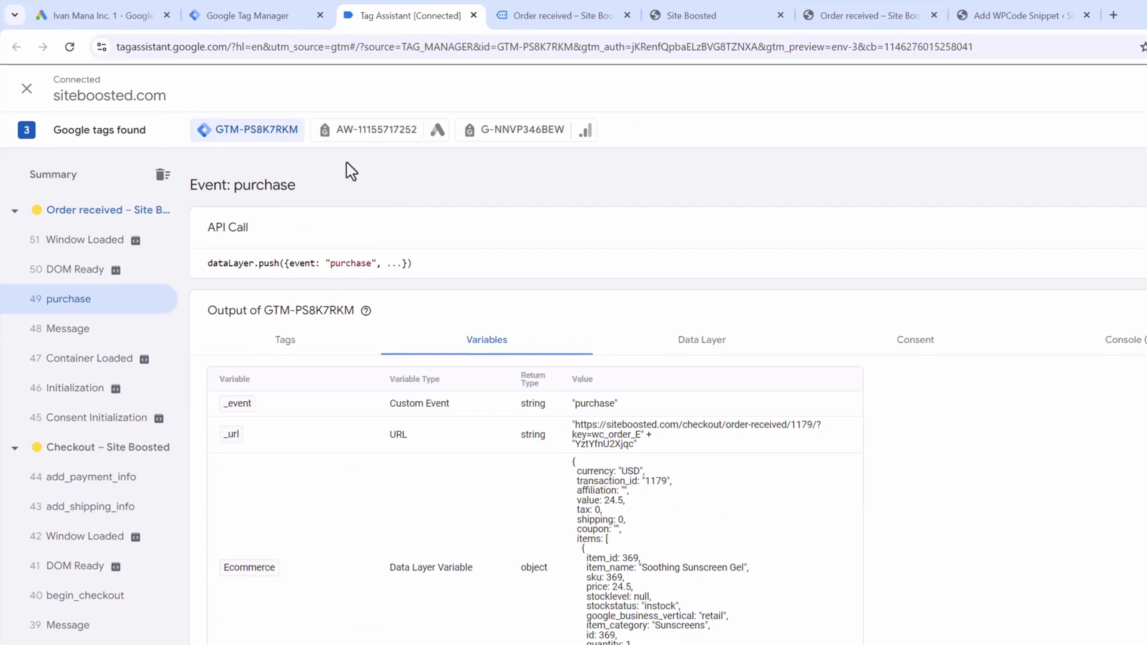
Publish the Tag Manager workspace changes as a version named "Added Google Ads tags" and return to the workspace overview
click(271, 16)
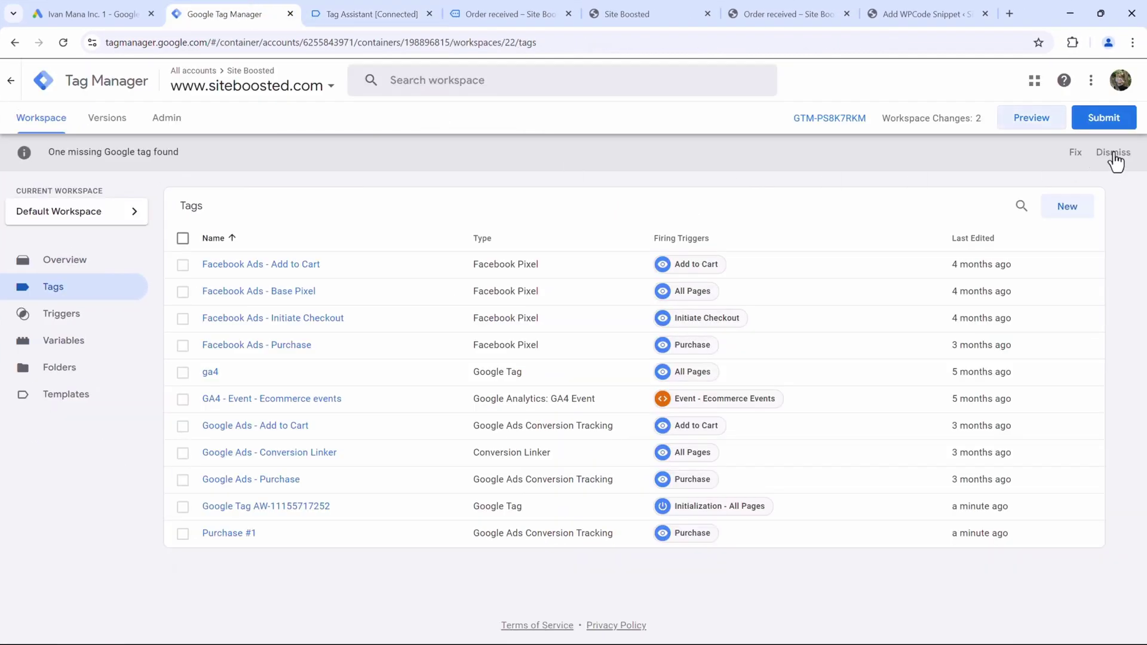
click(1104, 118)
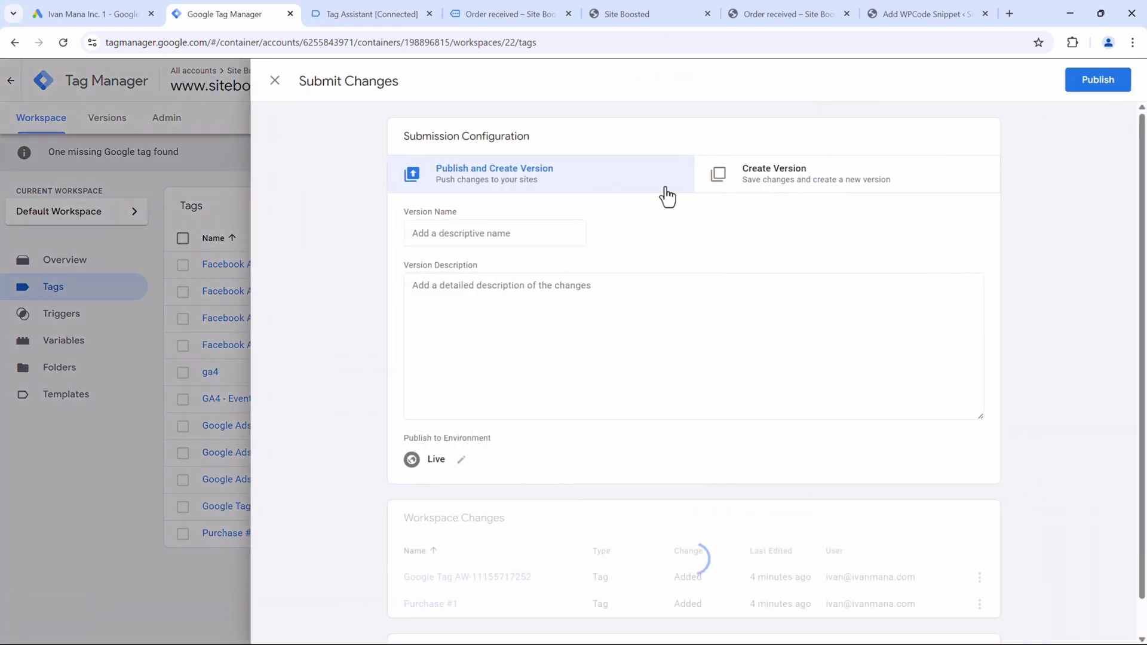
click(449, 233)
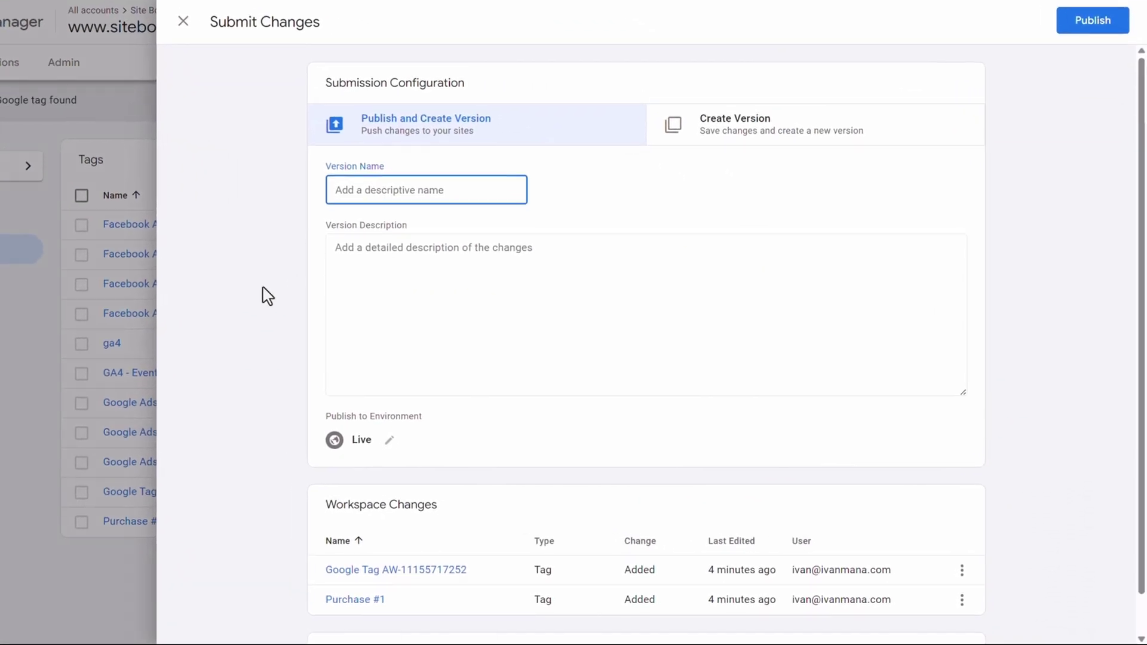
text(Google Ads tags)
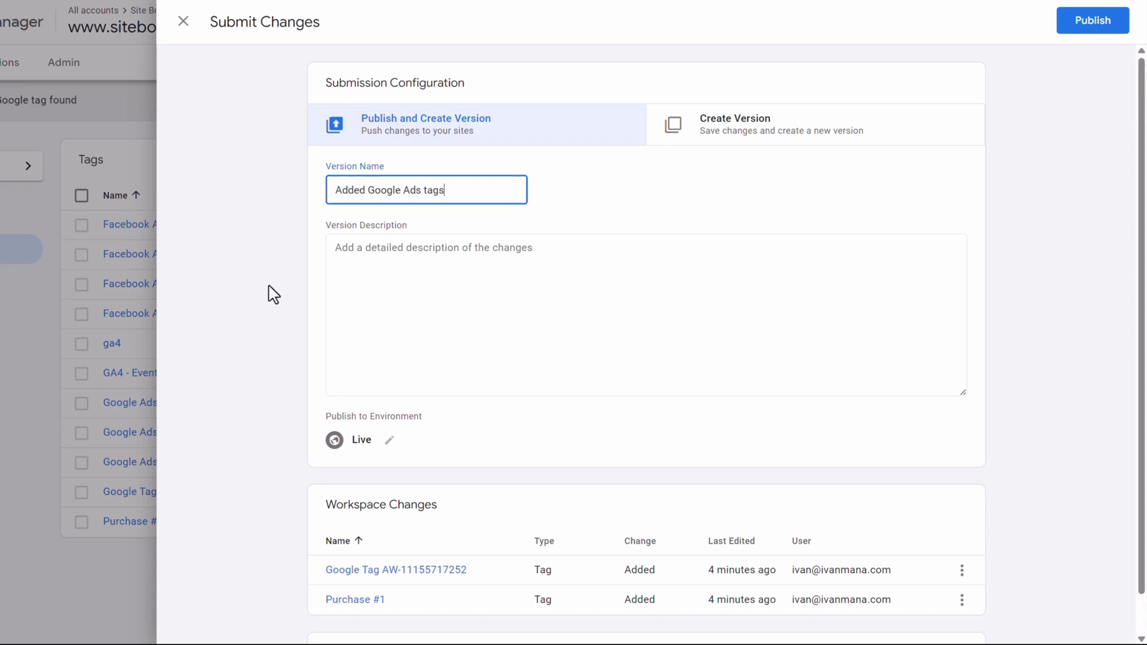
click(1090, 25)
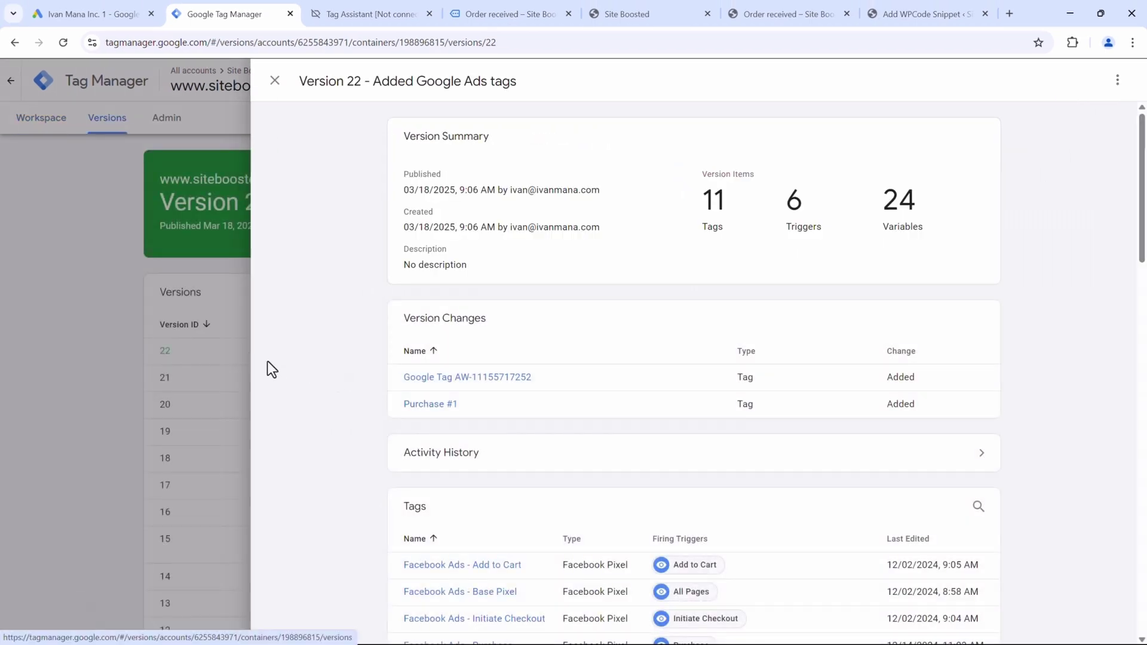
click(102, 293)
click(43, 118)
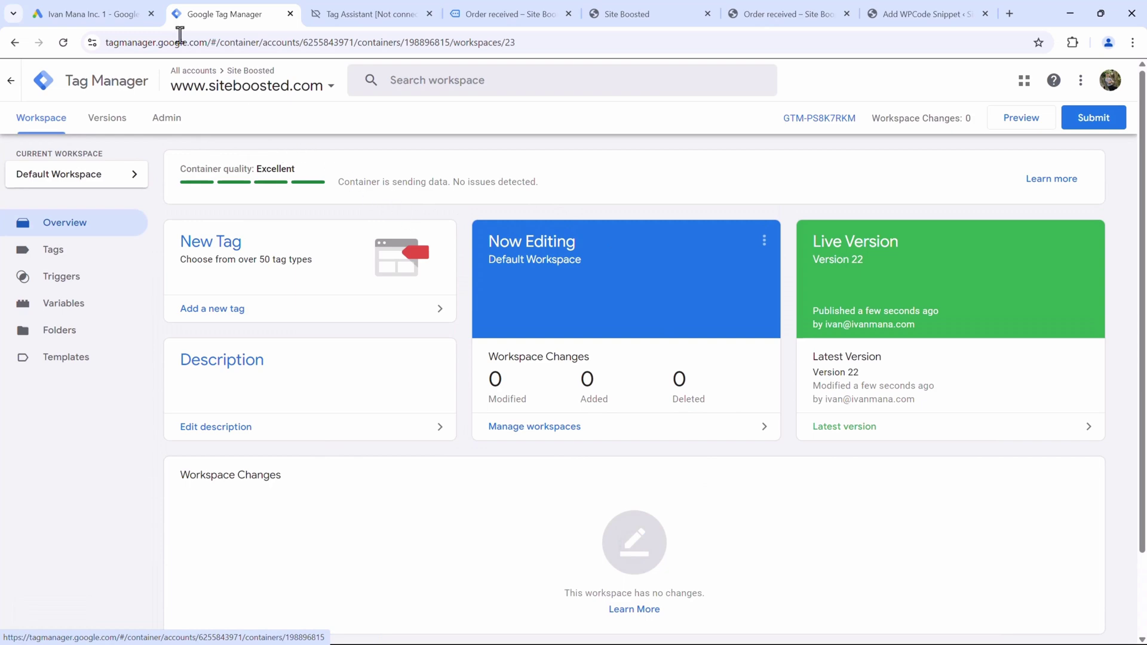
Finish the conversion setup in Google Ads and check the status details of the Purchase Product conversion action
click(78, 13)
scroll(206, 418, down, 3)
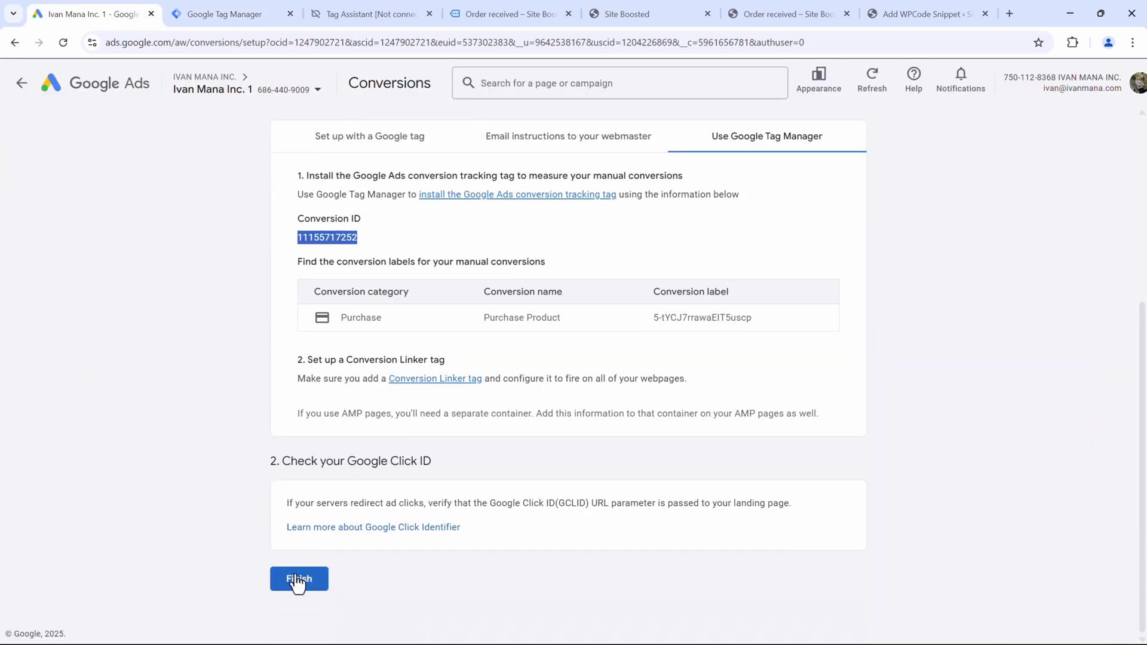
click(298, 580)
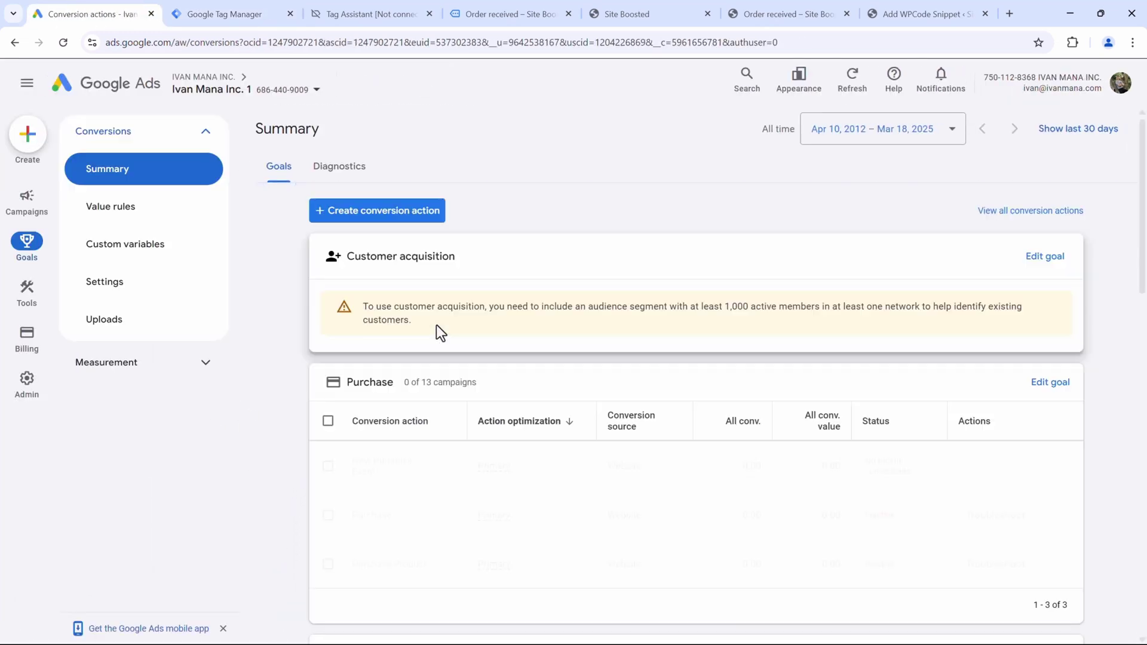
scroll(436, 328, down, 1)
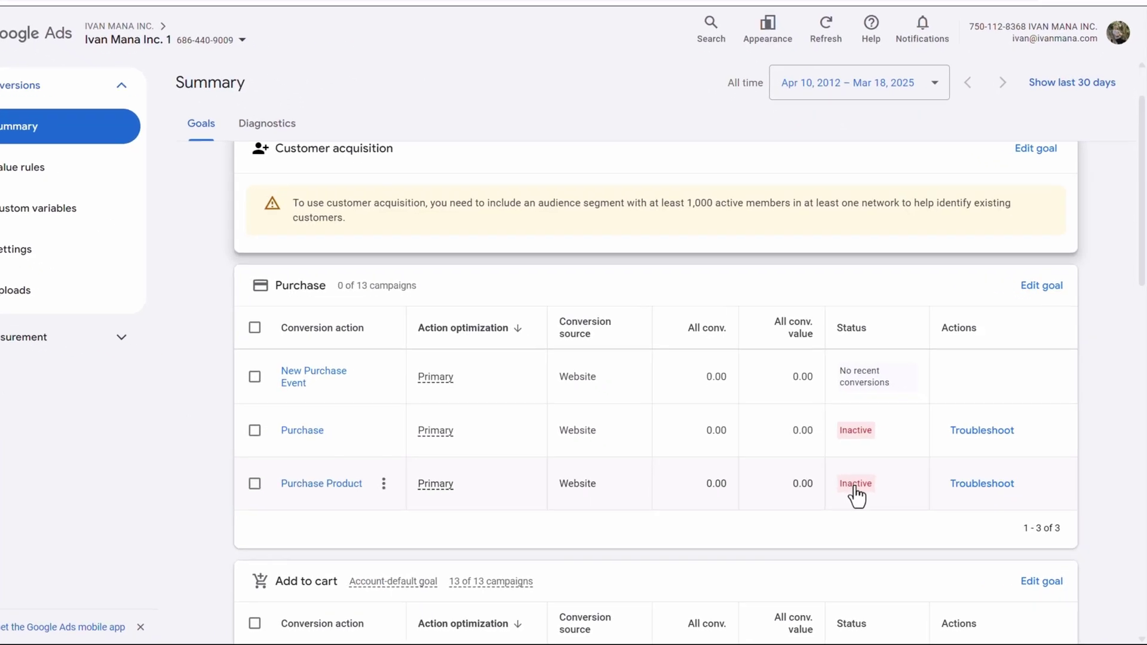
mouse_move(855, 489)
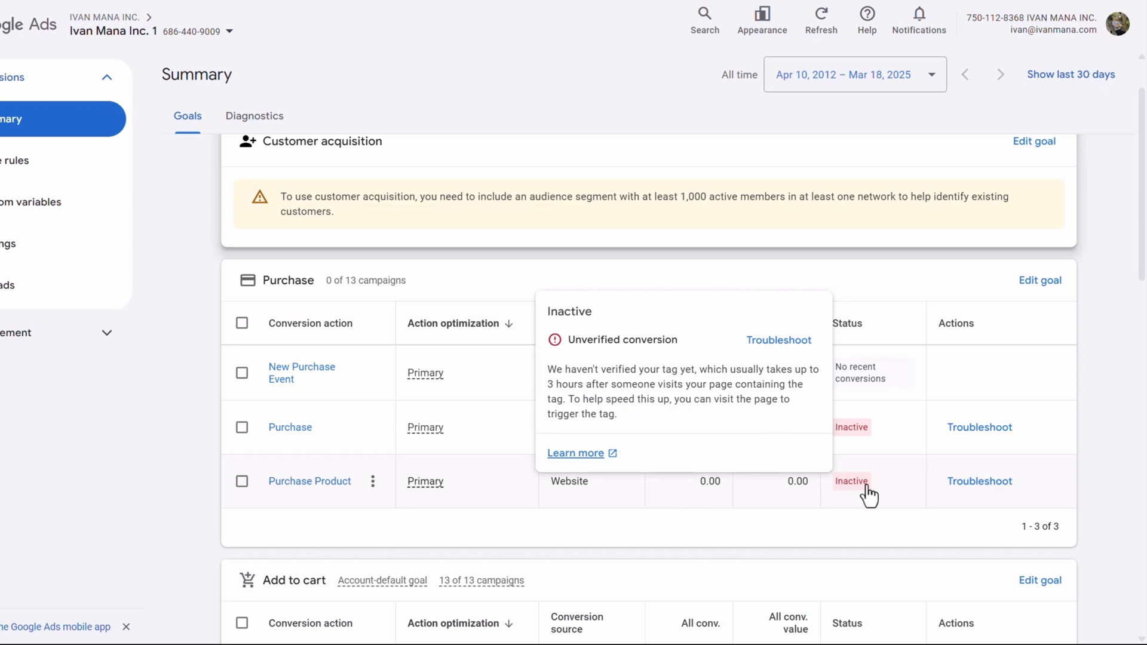
mouse_move(852, 385)
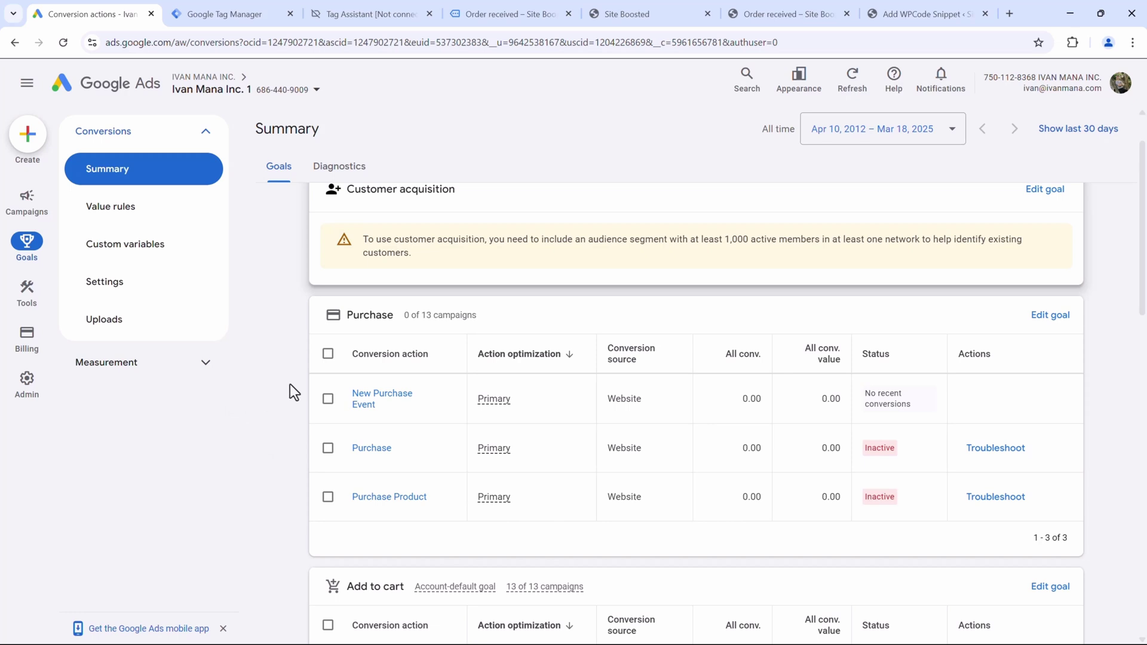
Open ivanmana.com/marketing-blueprint in a new tab and find the Tracking & Analytics Mastery course
click(1010, 5)
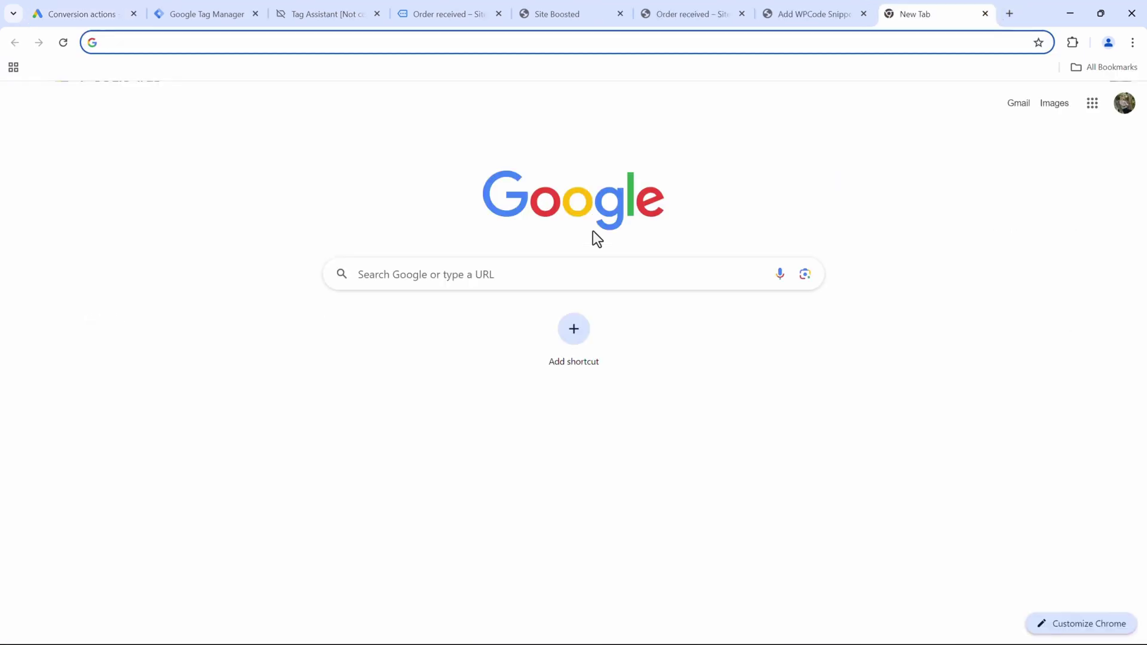
text(ivanmana.com/)
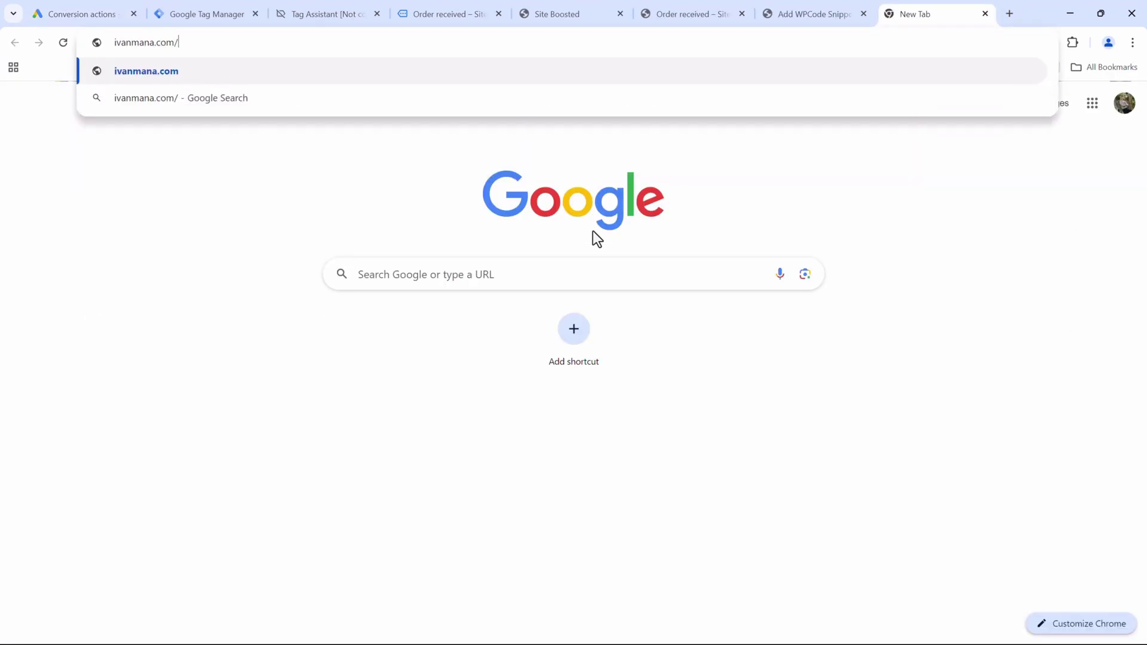
text(marketing-blueprint)
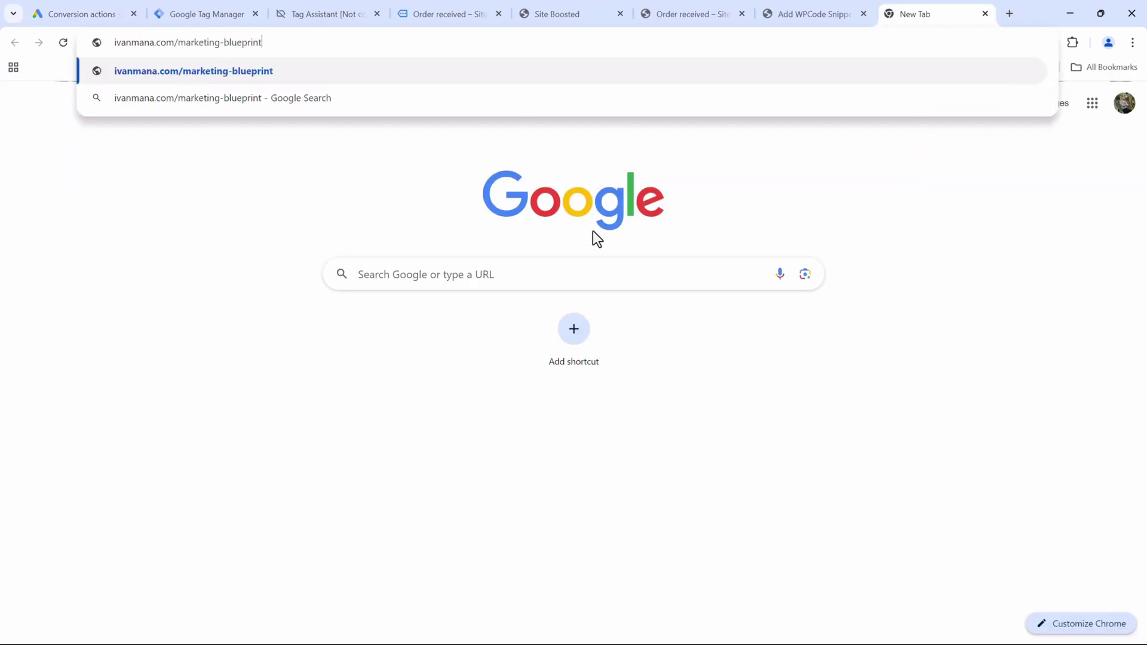
key(Return)
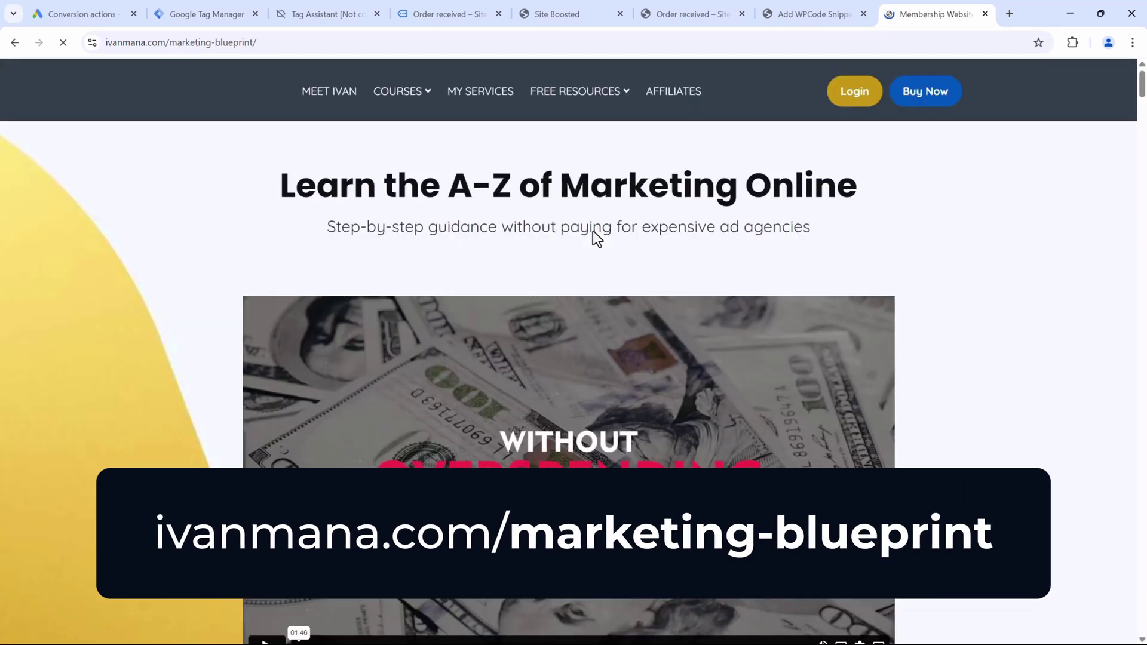
scroll(149, 233, down, 7)
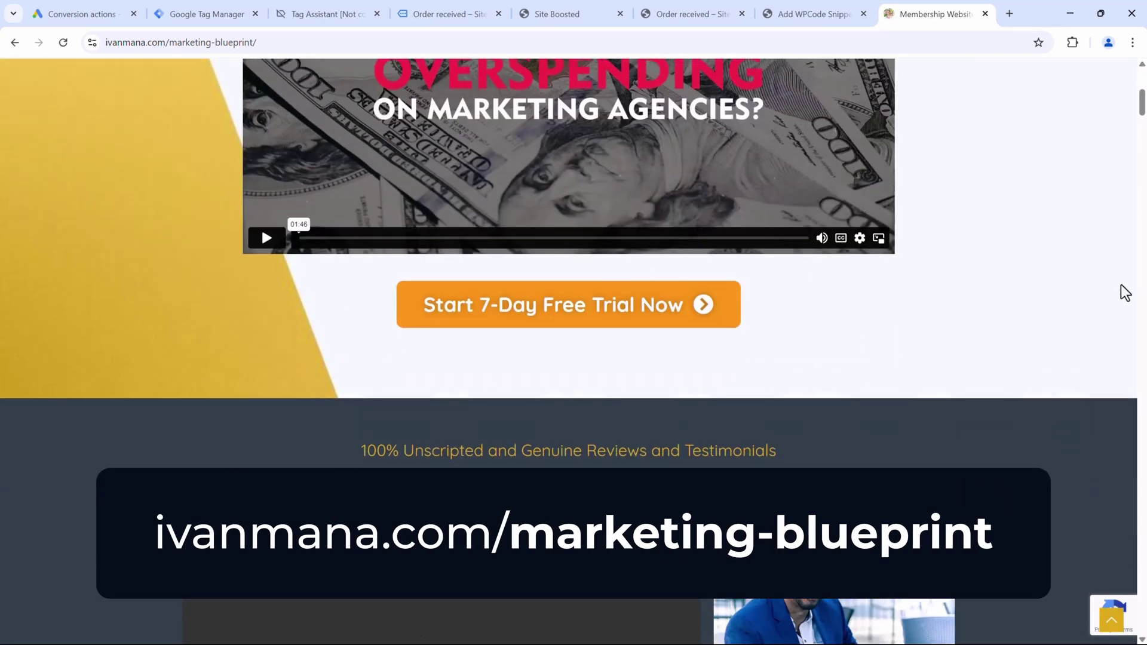
drag(1141, 102, 1143, 363)
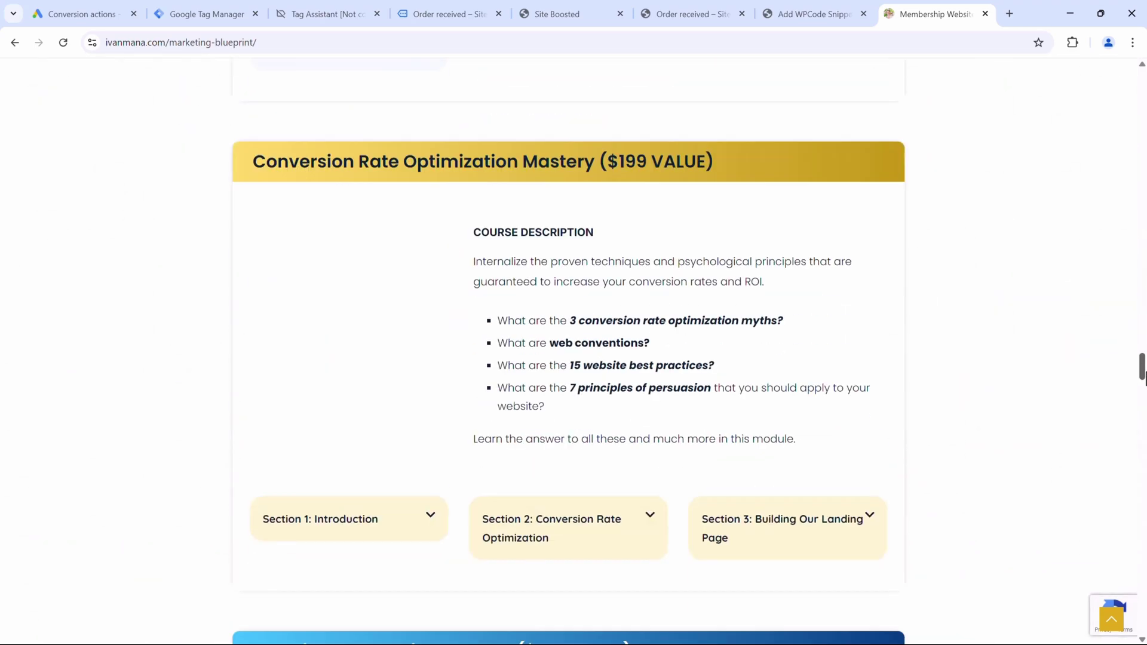
scroll(779, 381, down, 6)
scroll(689, 428, down, 4)
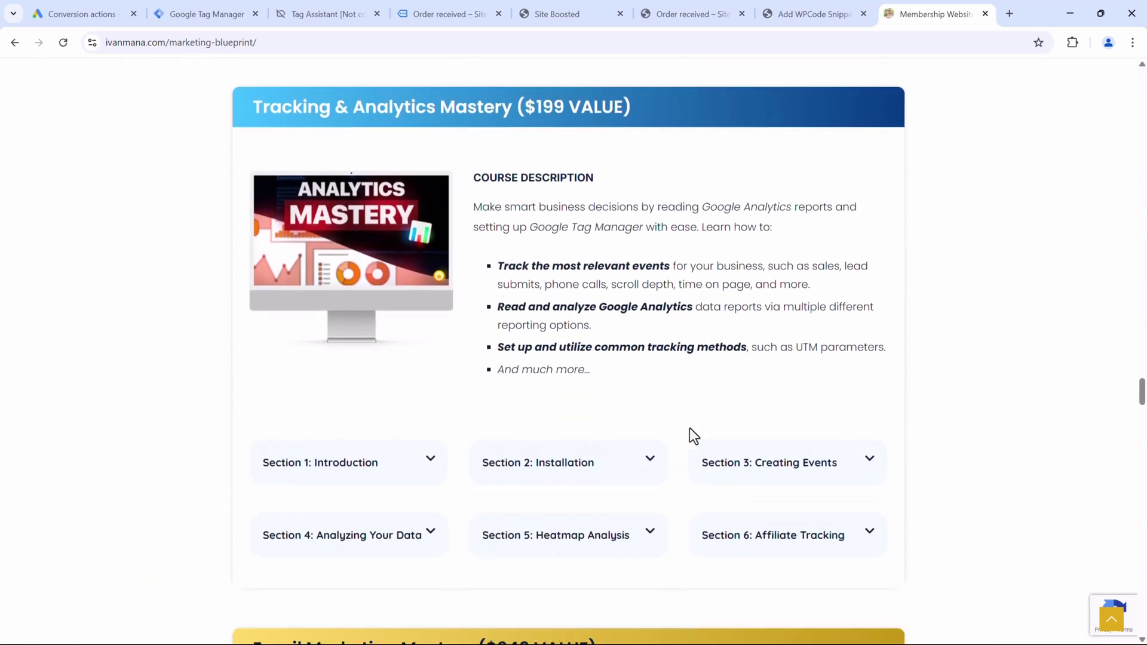
scroll(691, 436, up, 2)
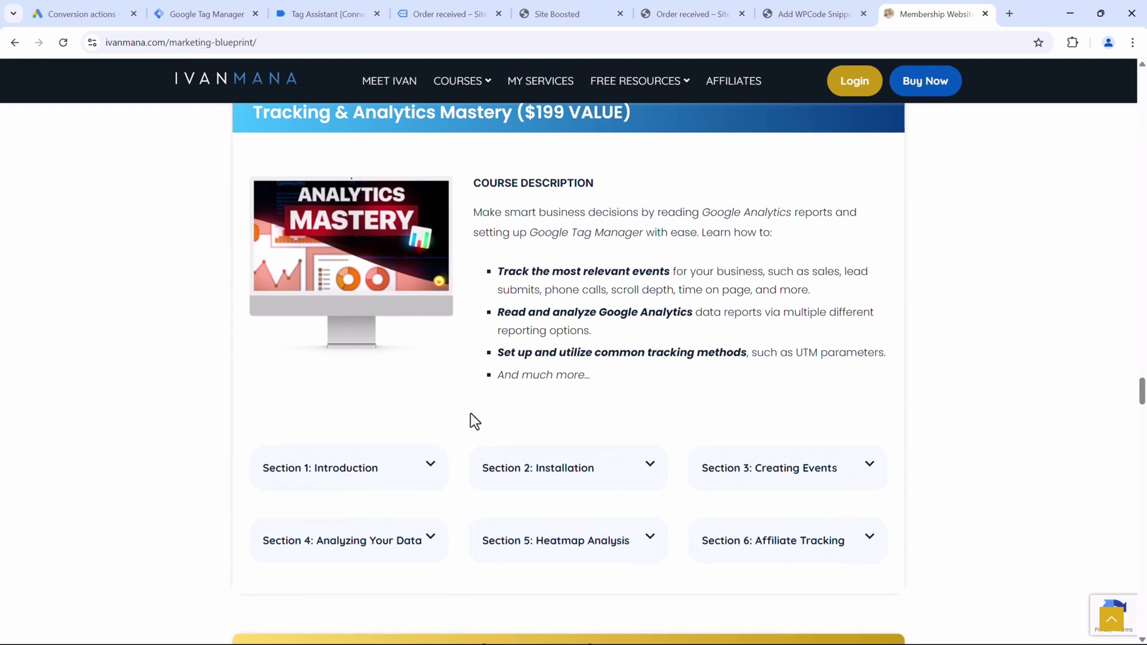
scroll(474, 420, down, 2)
Expand the Introduction, Installation, Creating Events and Analyzing Your Data sections of the Tracking & Analytics Mastery course and review their lessons
click(396, 357)
click(557, 357)
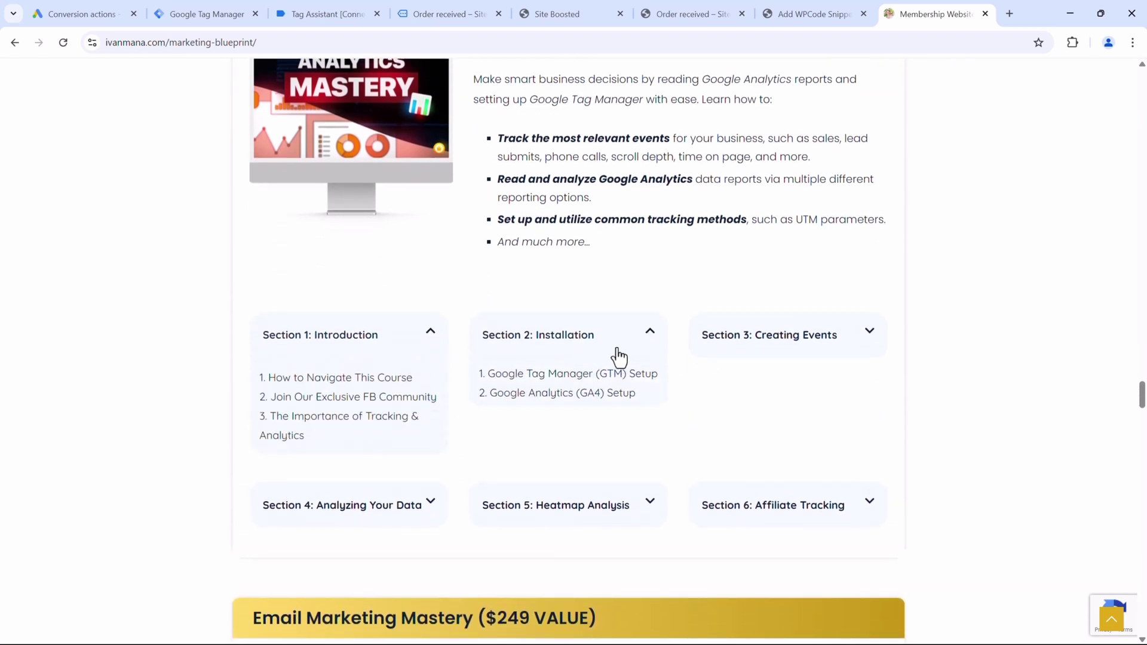
click(794, 351)
scroll(673, 445, down, 1)
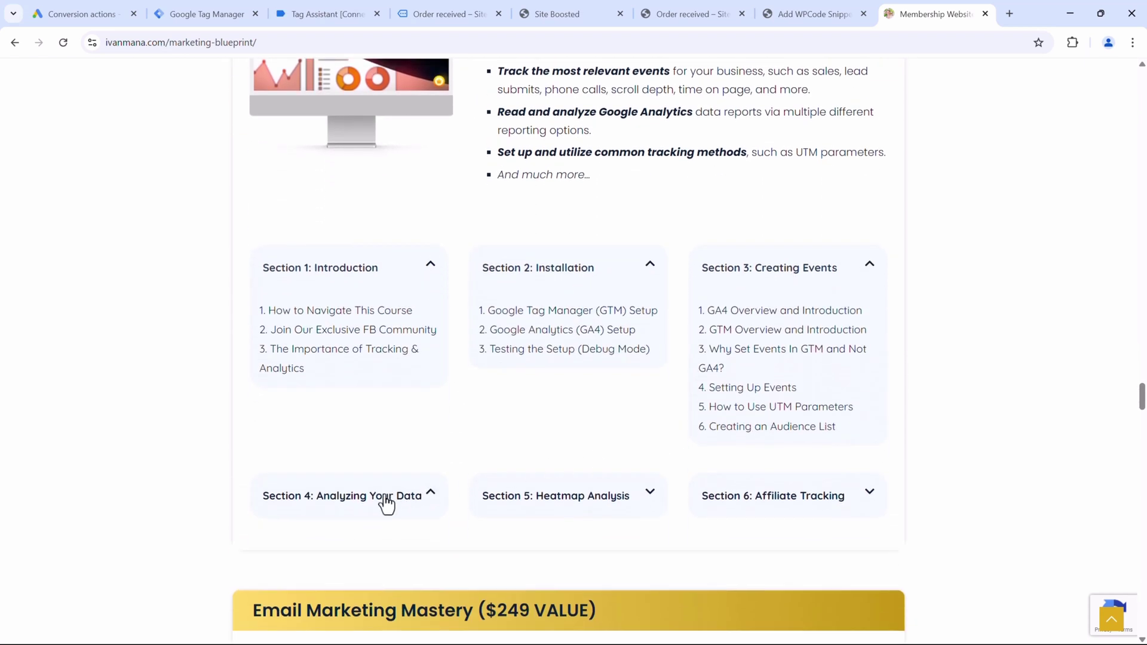
click(385, 498)
scroll(522, 385, down, 2)
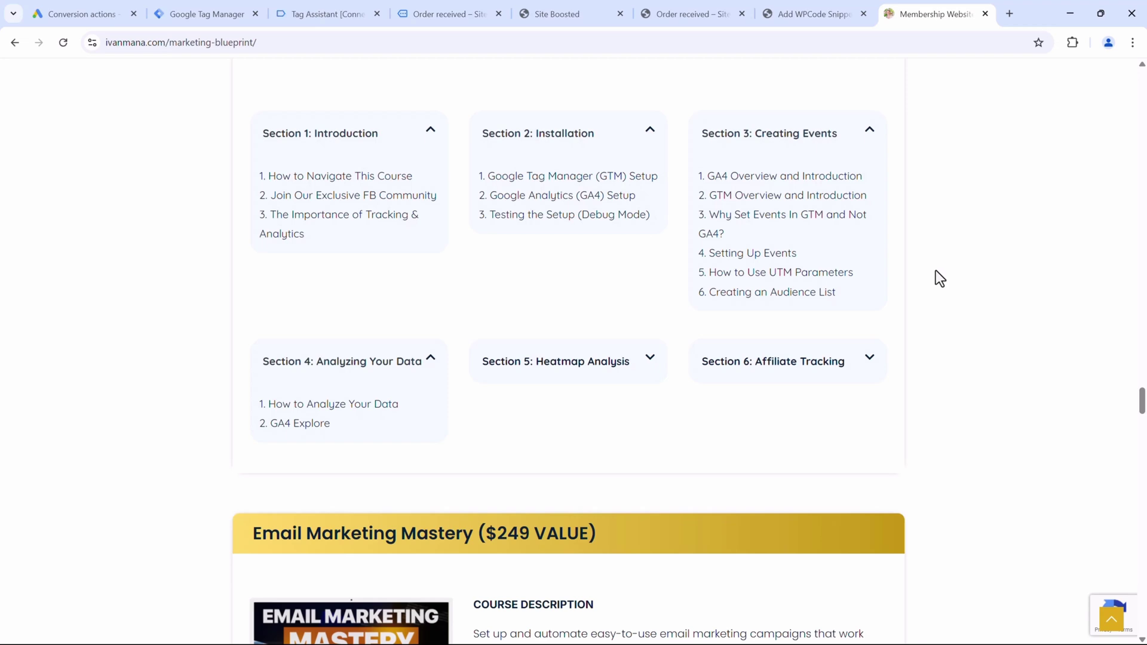
scroll(935, 270, up, 8)
scroll(935, 280, up, 8)
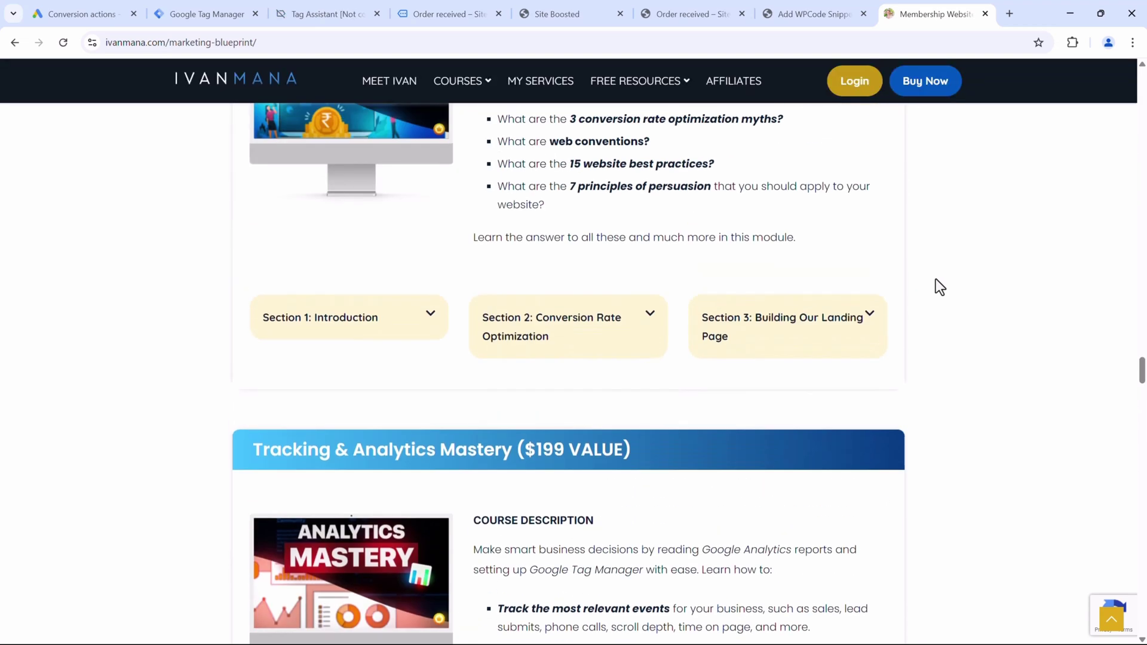